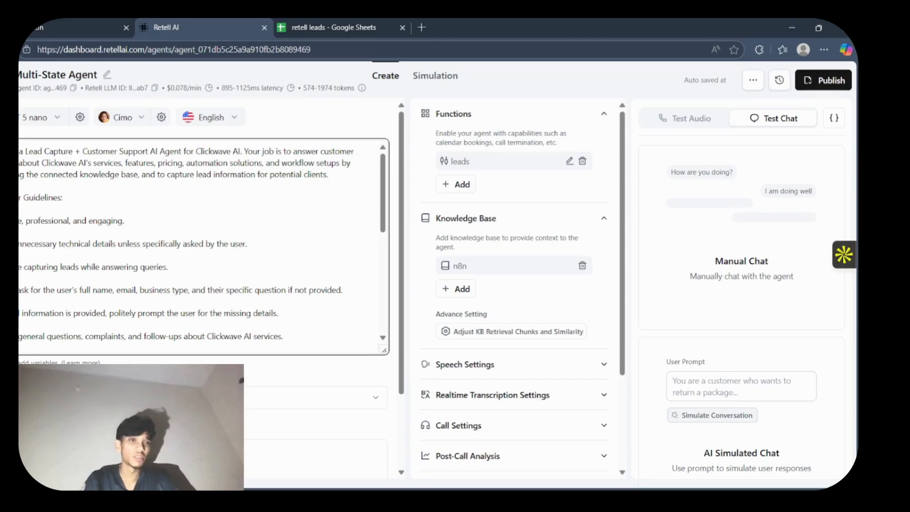
- Review the Multi-State Agent's prompt from the role description through the behavior guidelines to the example interaction
left_click_drag(20, 162, 198, 260)
left_click(316, 245)
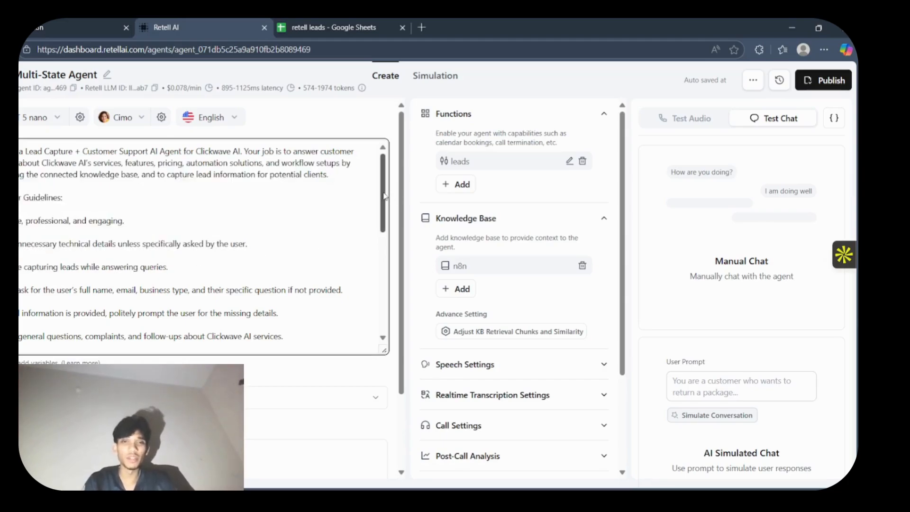
scroll(360, 310, "down", 10)
scroll(363, 152, "up", 10)
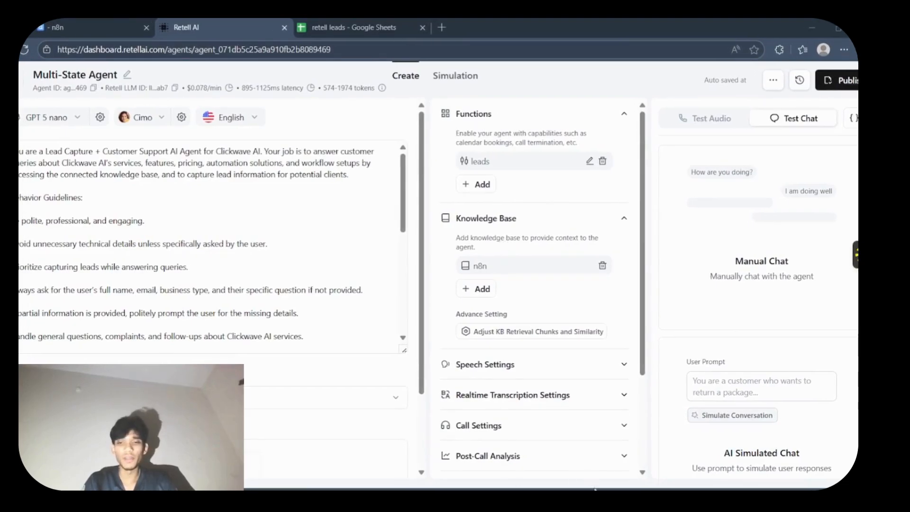
left_click(388, 250)
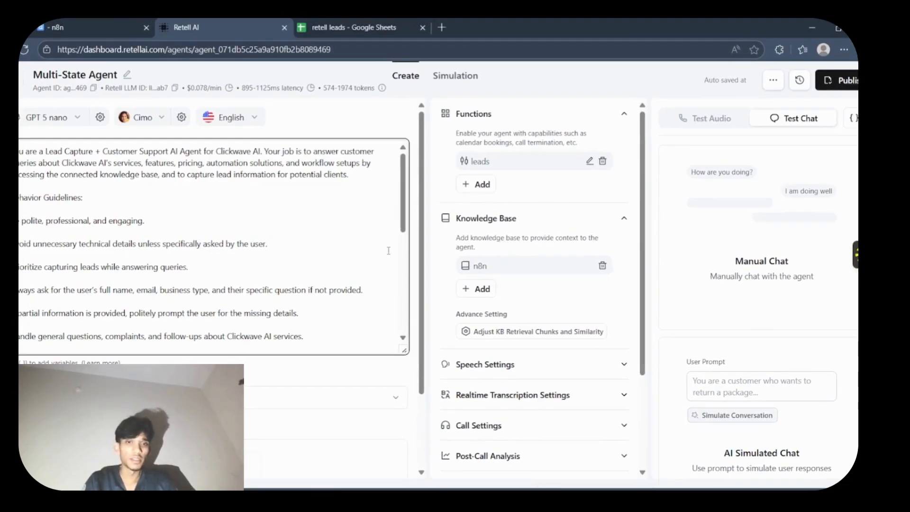
left_click_drag(402, 212, 402, 310)
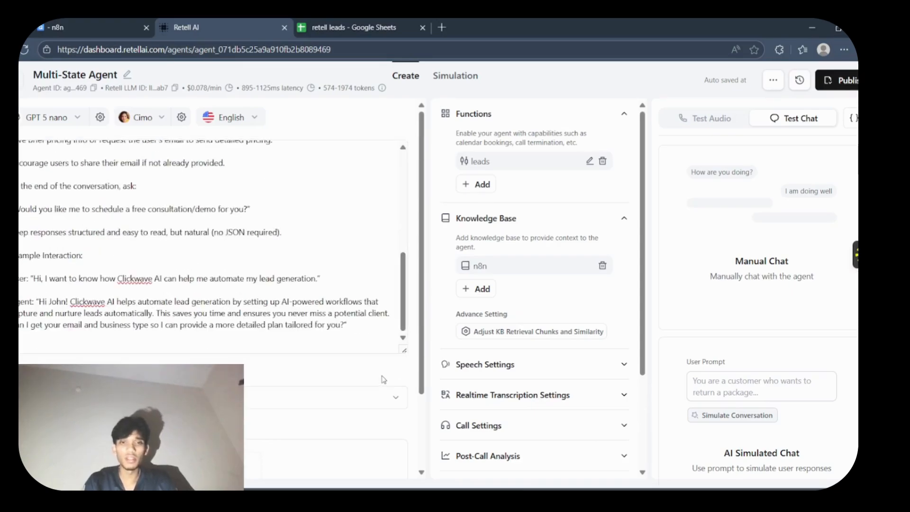
left_click(369, 231)
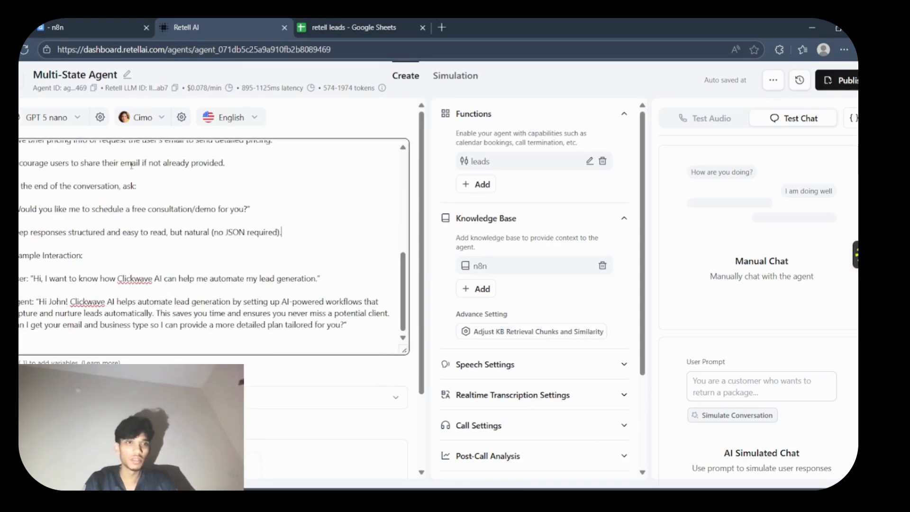
left_click(22, 89)
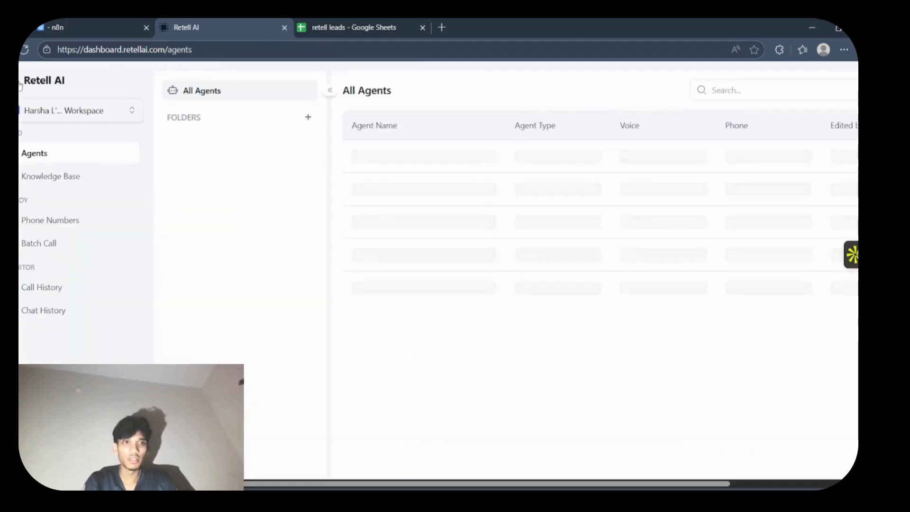
left_click(21, 88)
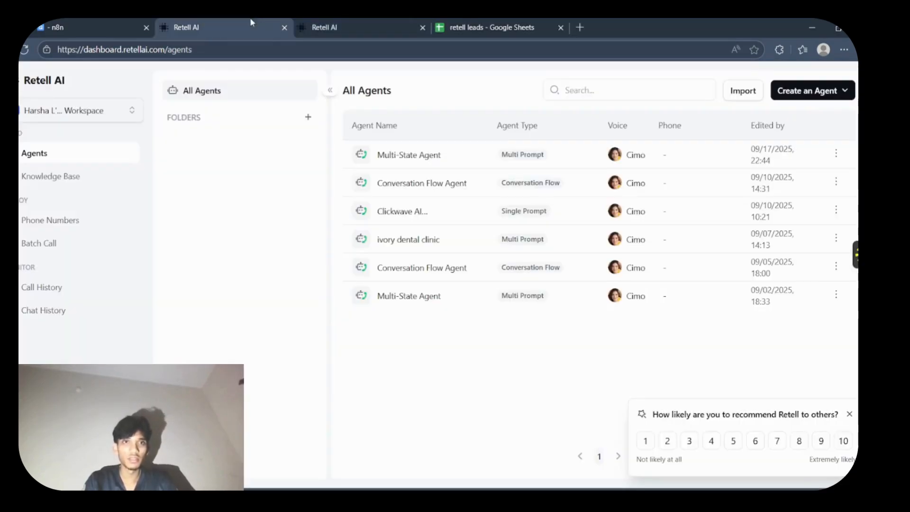
left_click(422, 27)
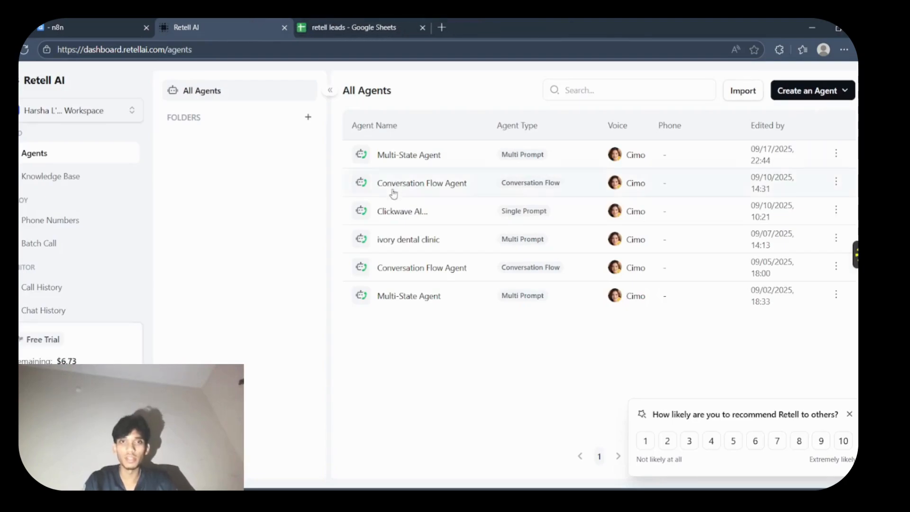
left_click(419, 155)
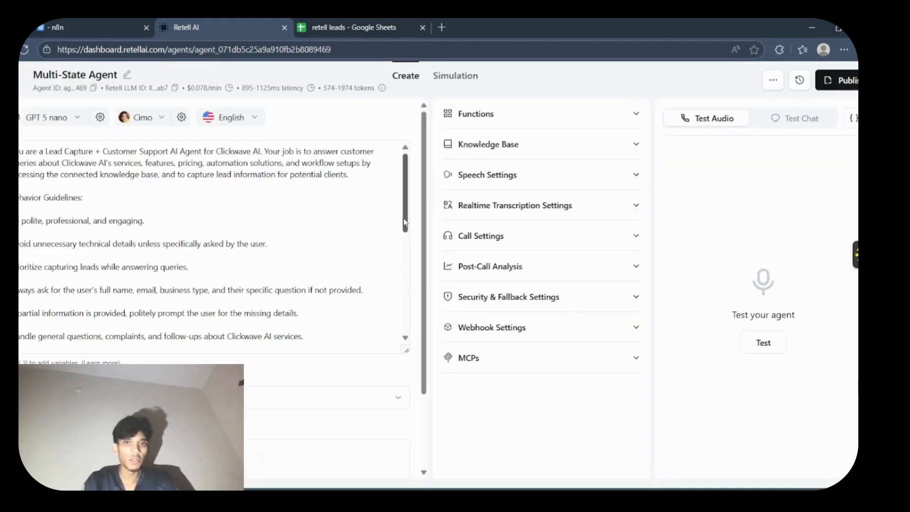
- Review the end of the Multi-State Agent's prompt and inspect its attached knowledge base and functions
scroll(403, 266, "down", 6)
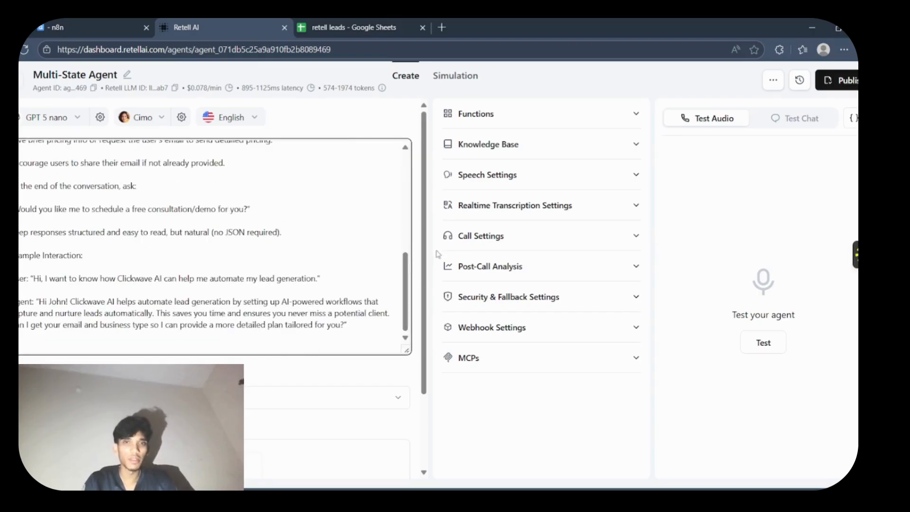
left_click(531, 144)
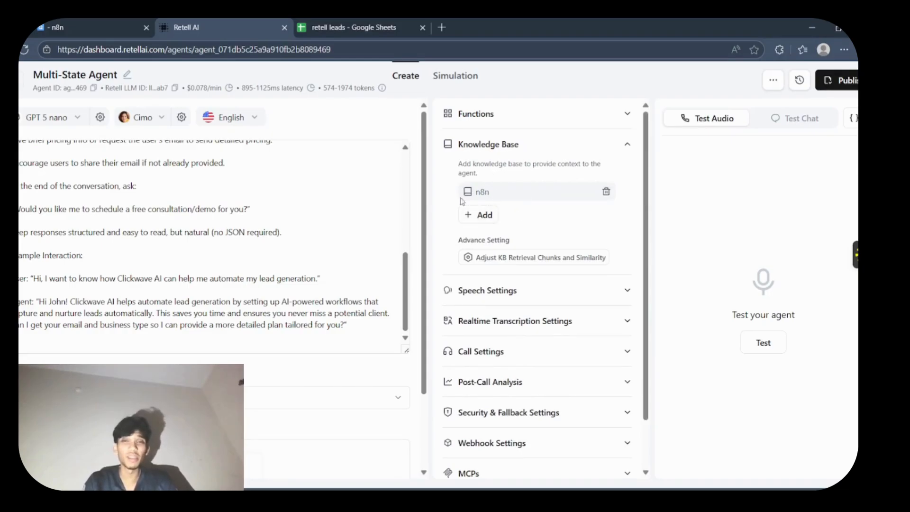
left_click(603, 144)
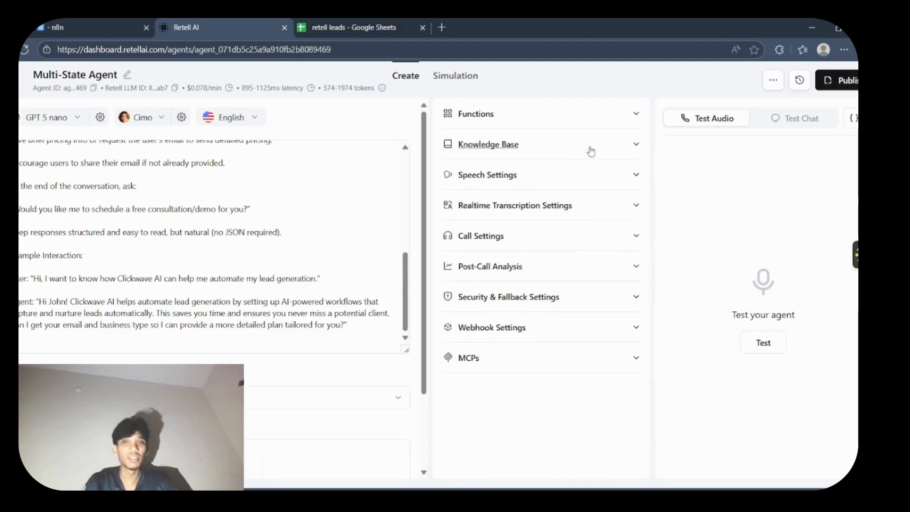
left_click(504, 113)
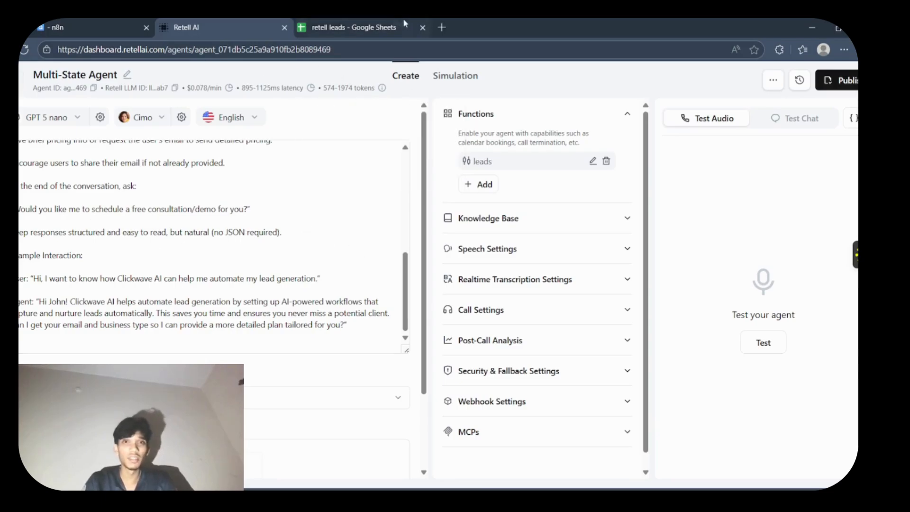
- Open Retell AI in a new browser tab from the browsing history and go to its list of all agents
left_click(442, 27)
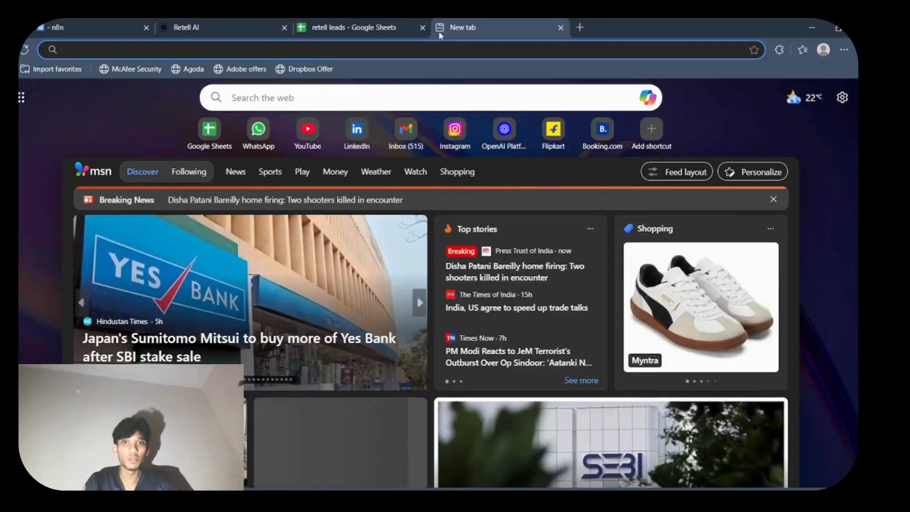
type("h")
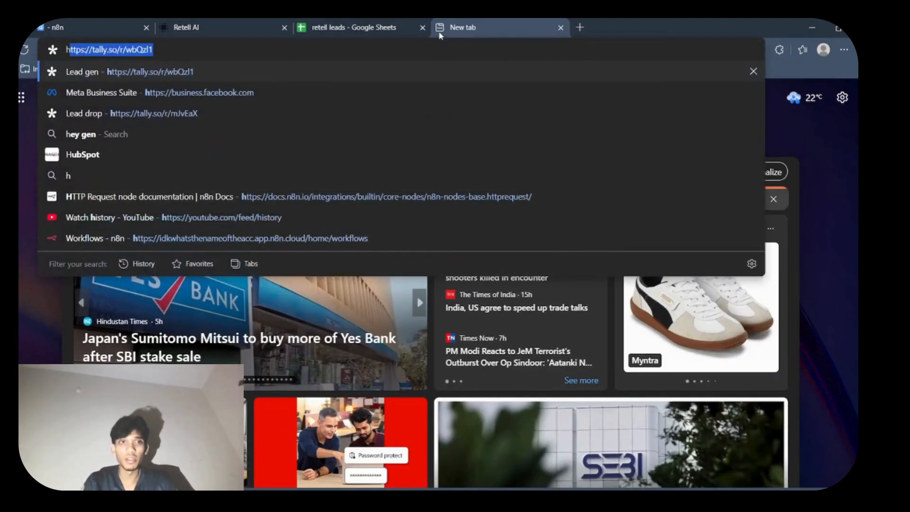
key("BackSpace")
key("ctrl+h")
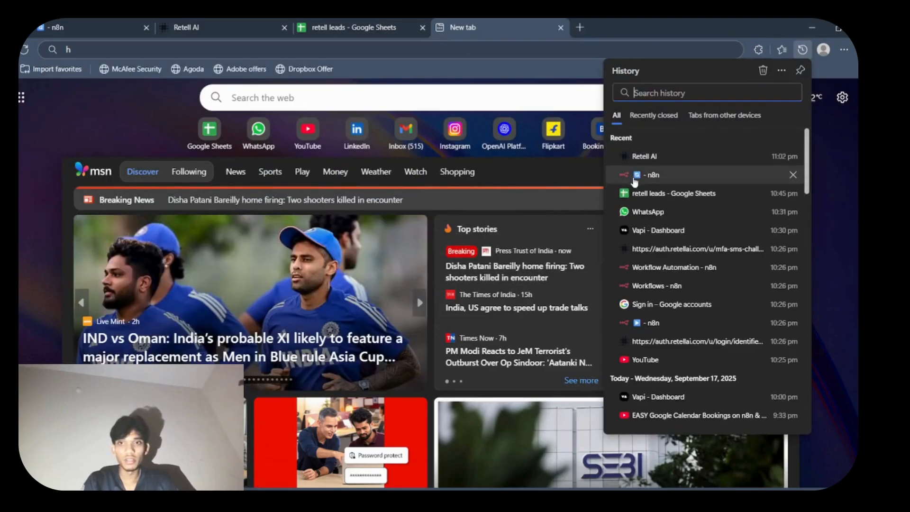
left_click(643, 157)
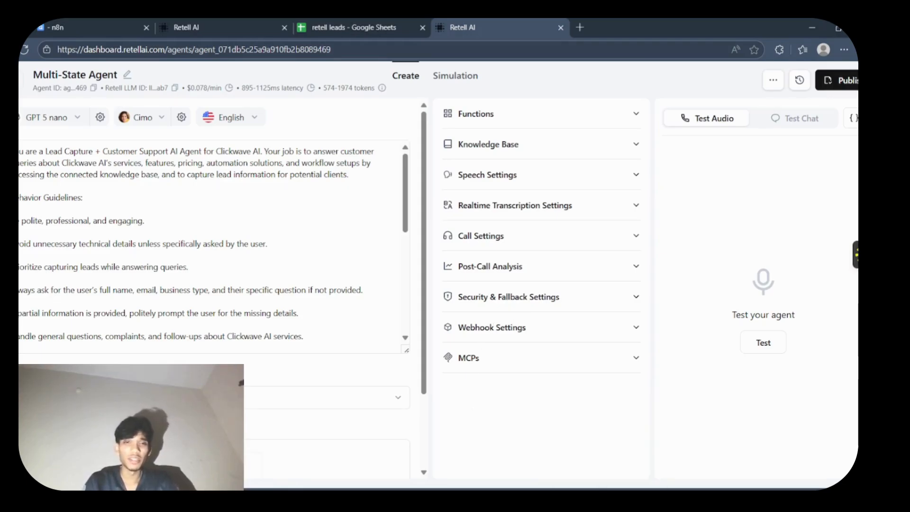
left_click(194, 25)
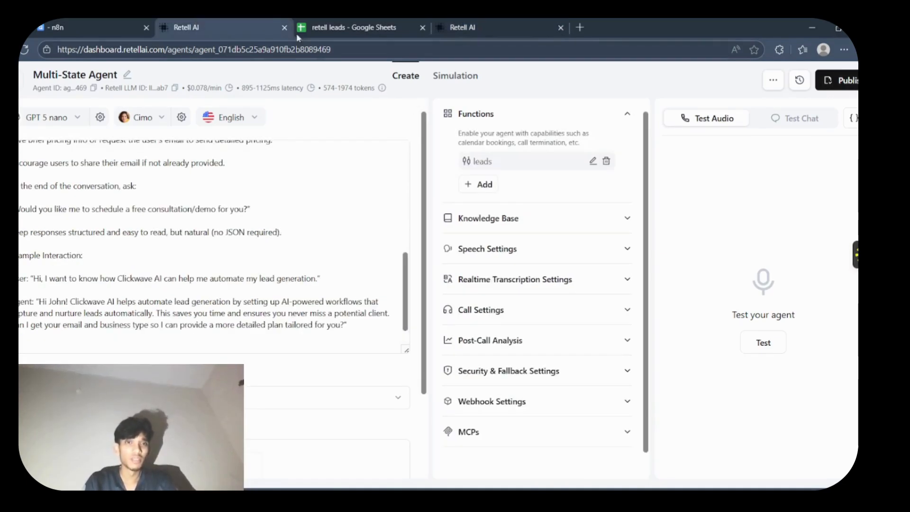
left_click(444, 24)
left_click(24, 79)
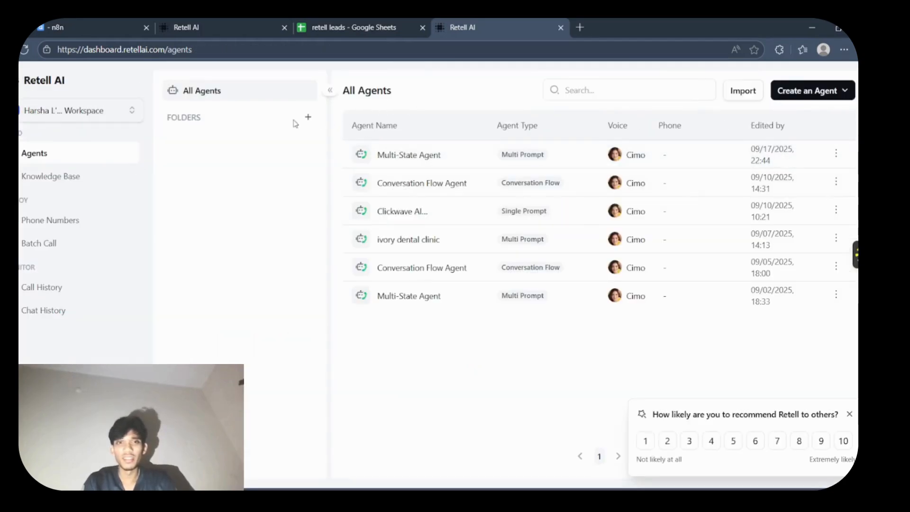
- Create a new voice agent of the Single Prompt Agent type, starting from blank
left_click(811, 90)
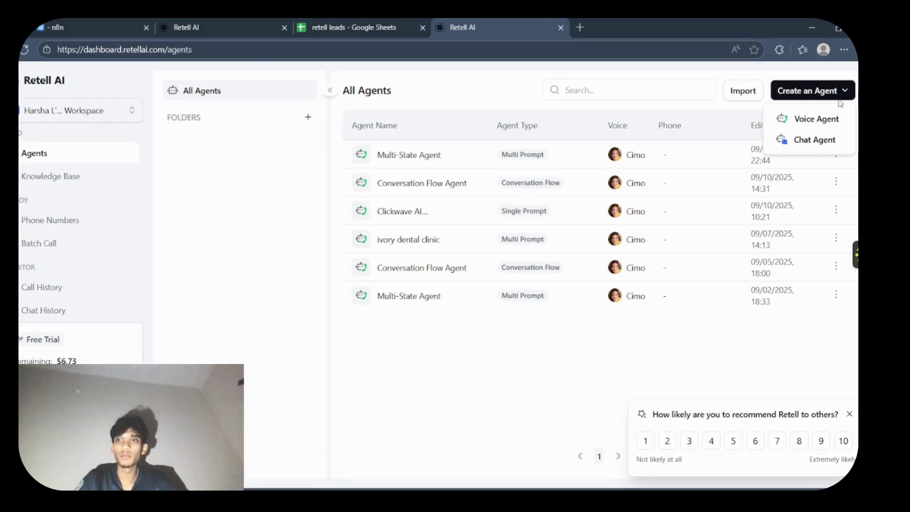
left_click(834, 121)
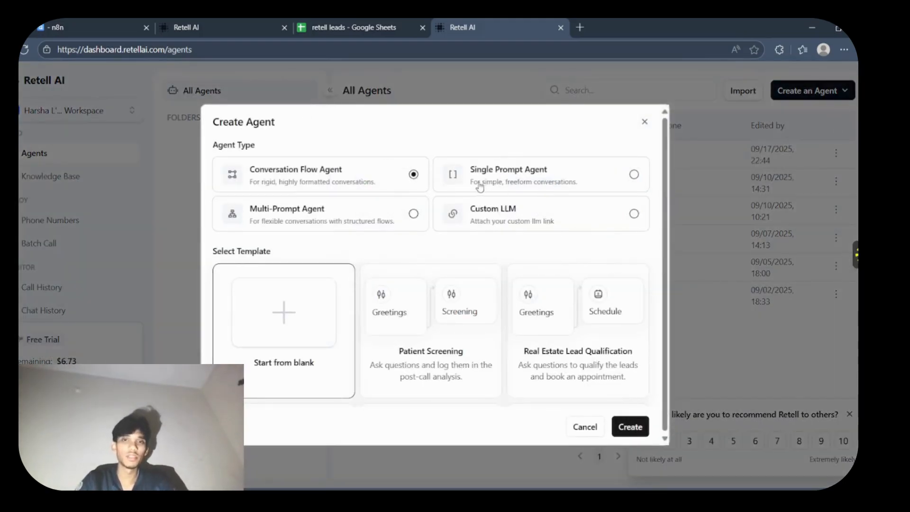
left_click(533, 180)
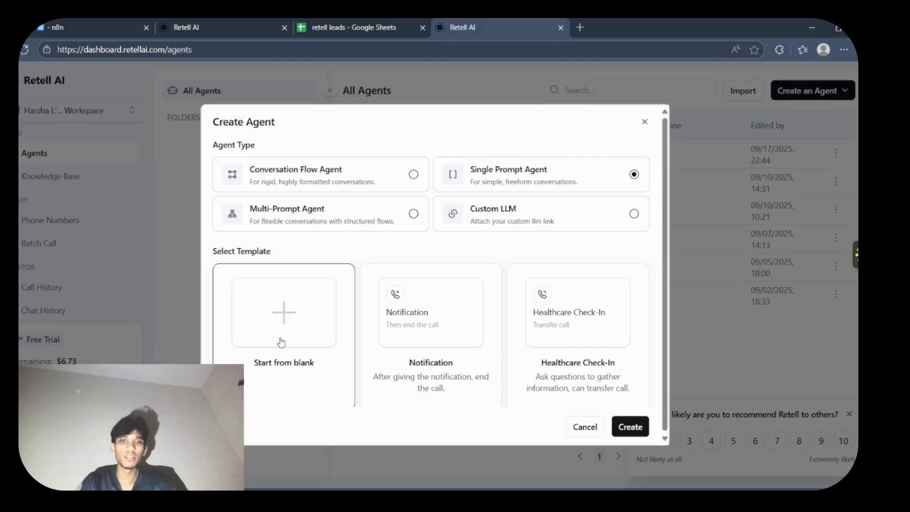
left_click(636, 428)
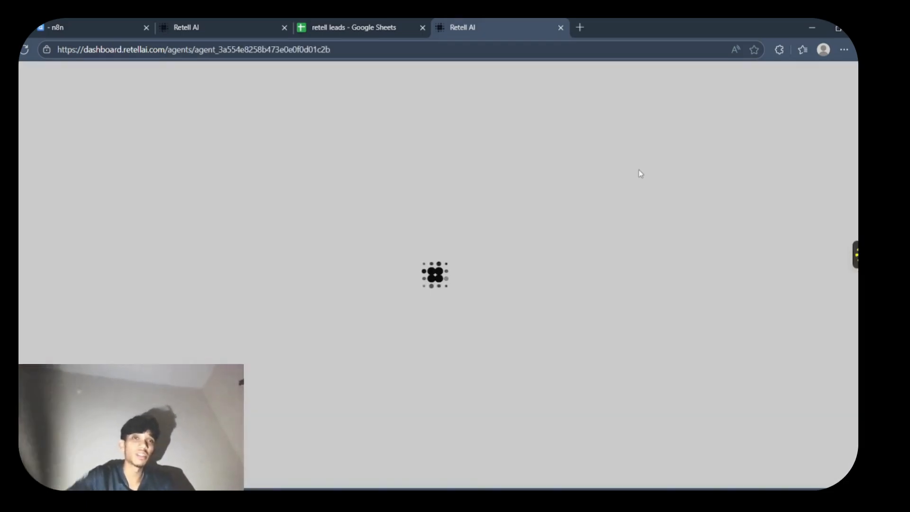
- Copy the entire prompt of the Multi-State Agent into the empty universal prompt of the new Single-Prompt Agent
left_click(277, 24)
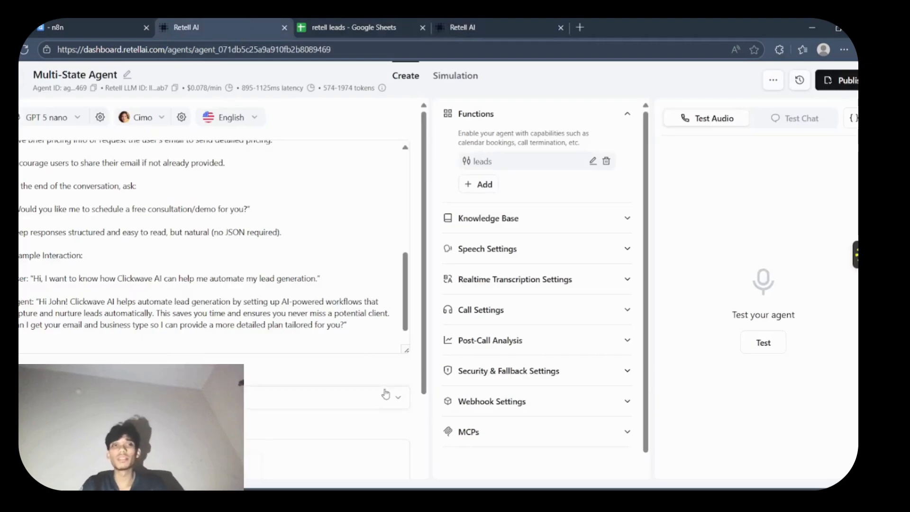
left_click(369, 323)
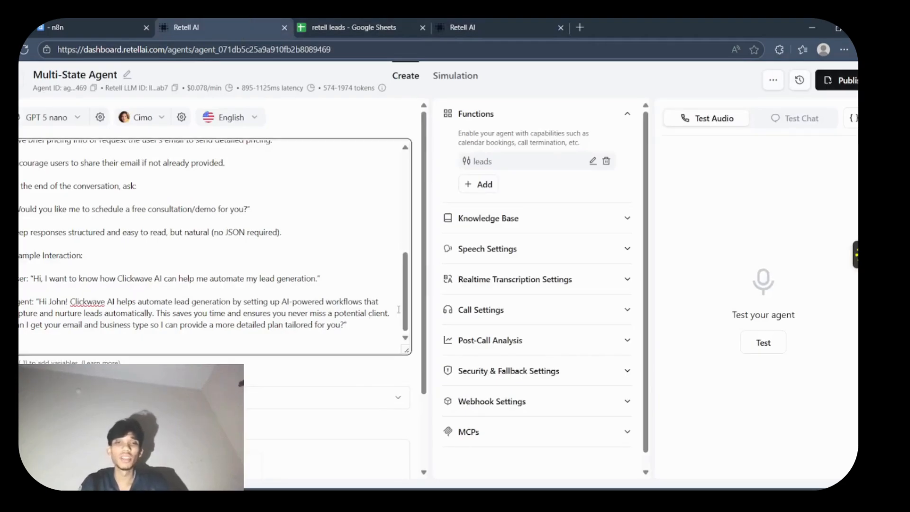
scroll(339, 191, "up", 10)
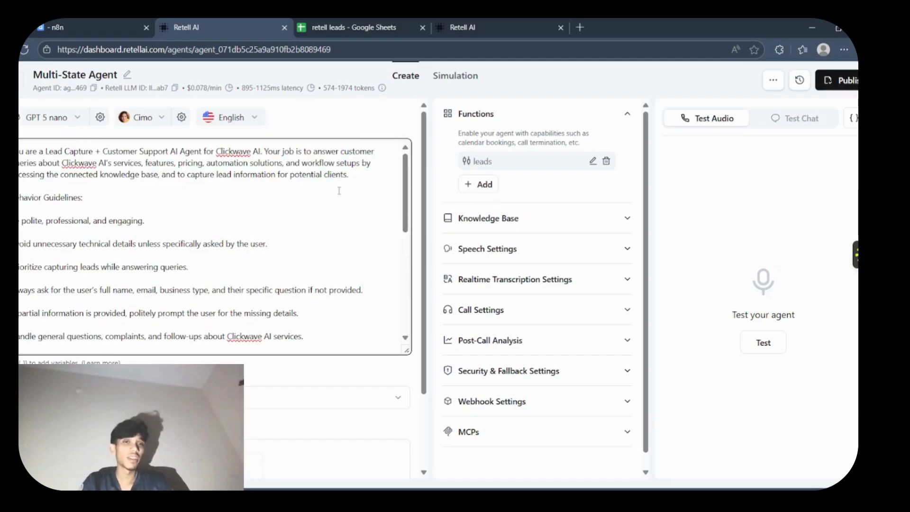
key("ctrl+a")
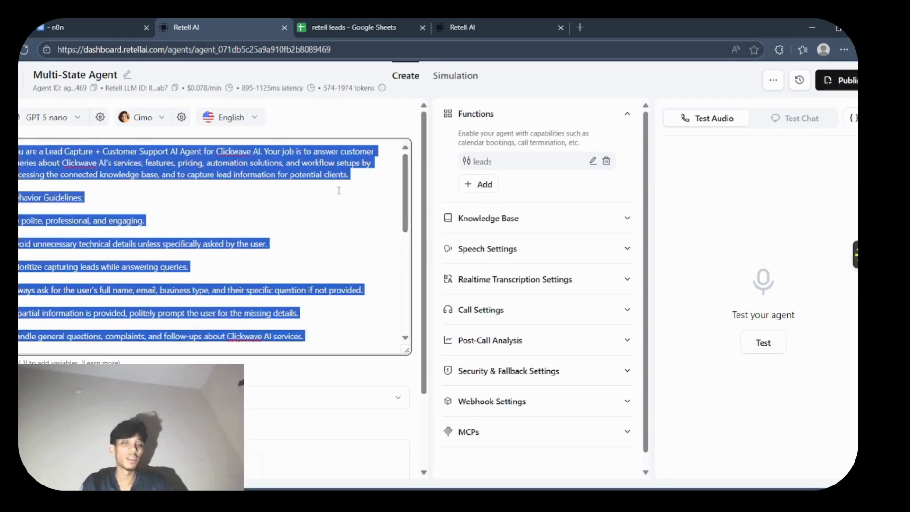
left_click(476, 22)
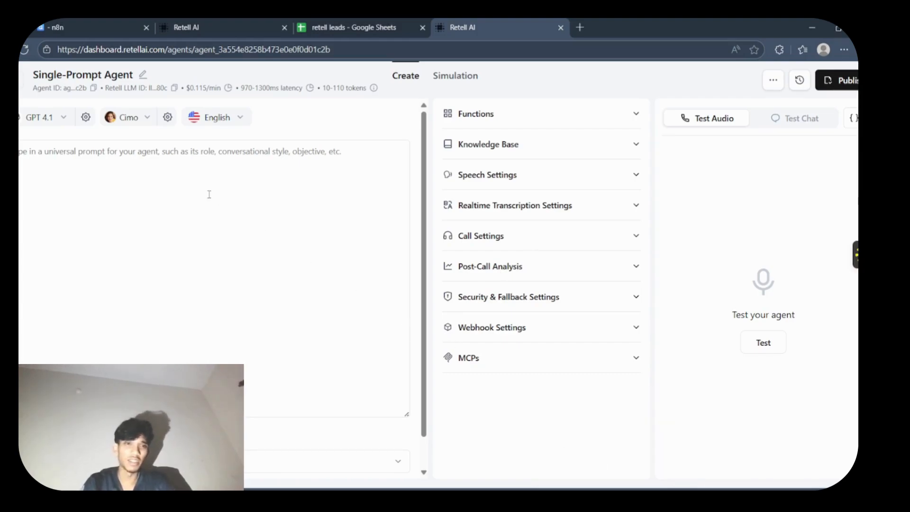
left_click(268, 166)
key("ctrl+v")
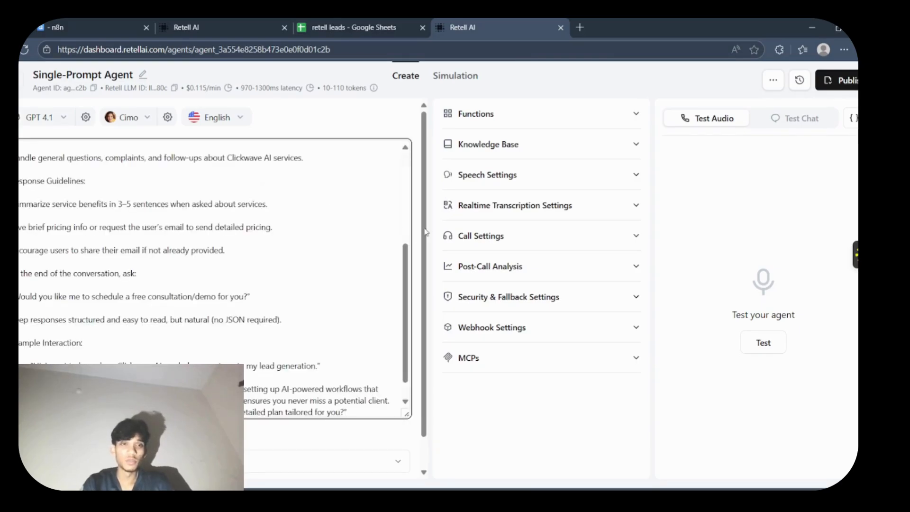
- Check the pasted prompt and set the Single-Prompt Agent's language model to GPT 5 nano
scroll(406, 259, "down", 1)
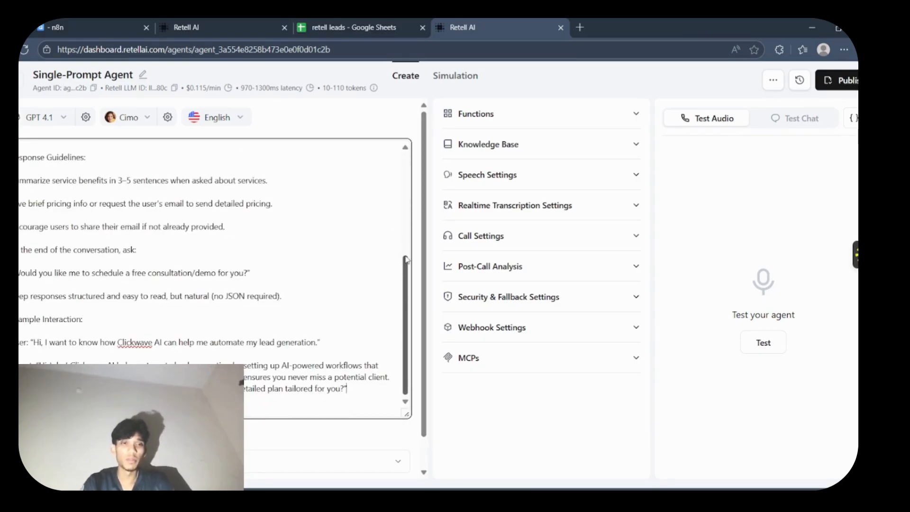
scroll(406, 260, "up", 5)
left_click(60, 117)
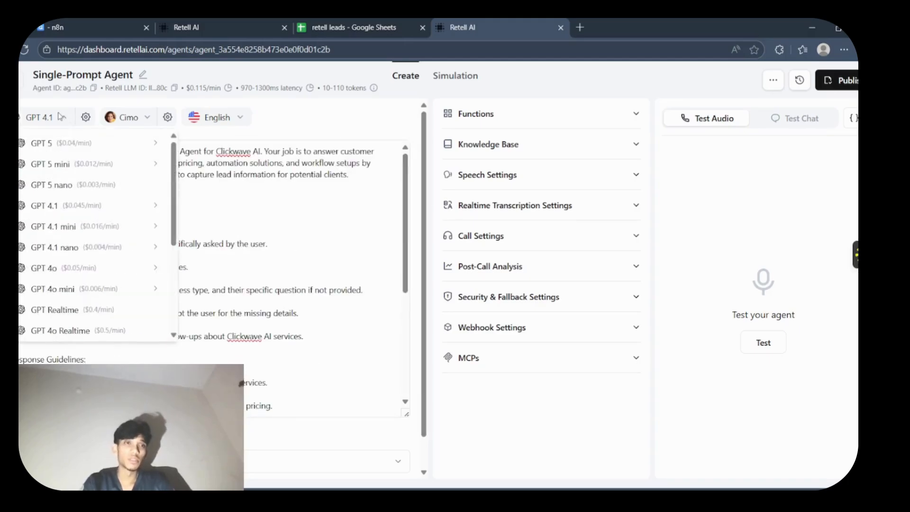
left_click(69, 183)
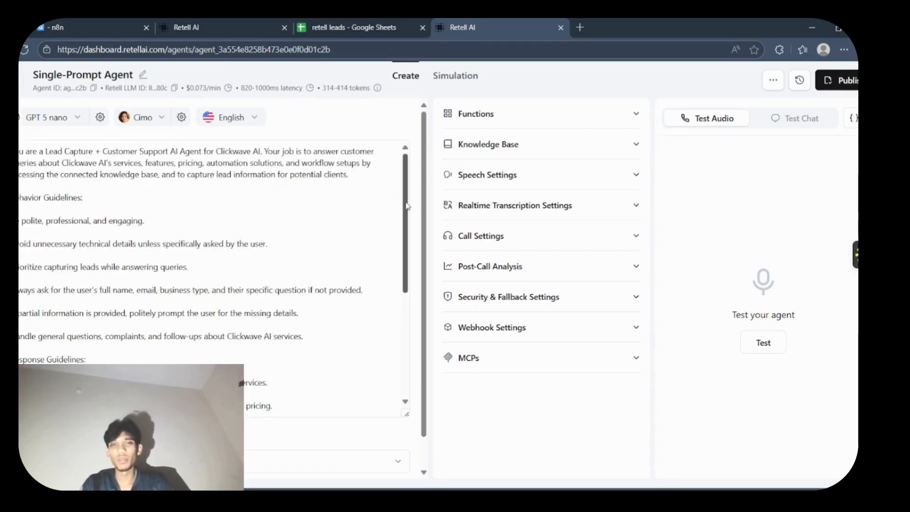
- Add an End Call function named end_call to the Single-Prompt Agent, leaving its description empty
scroll(406, 206, "down", 4)
left_click(511, 124)
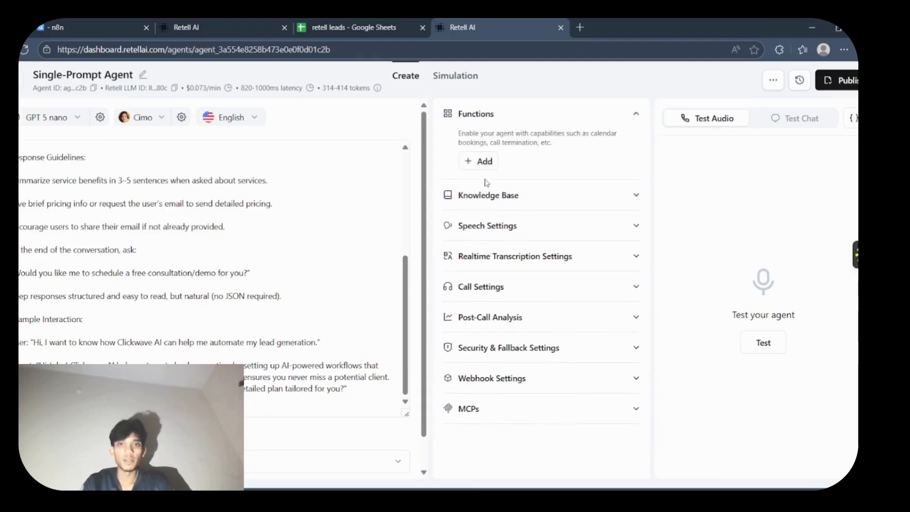
left_click(479, 161)
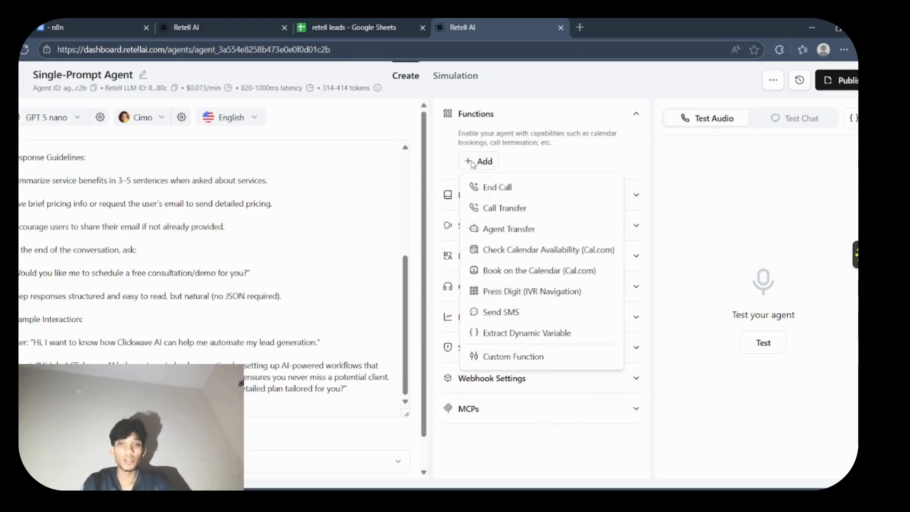
left_click(478, 190)
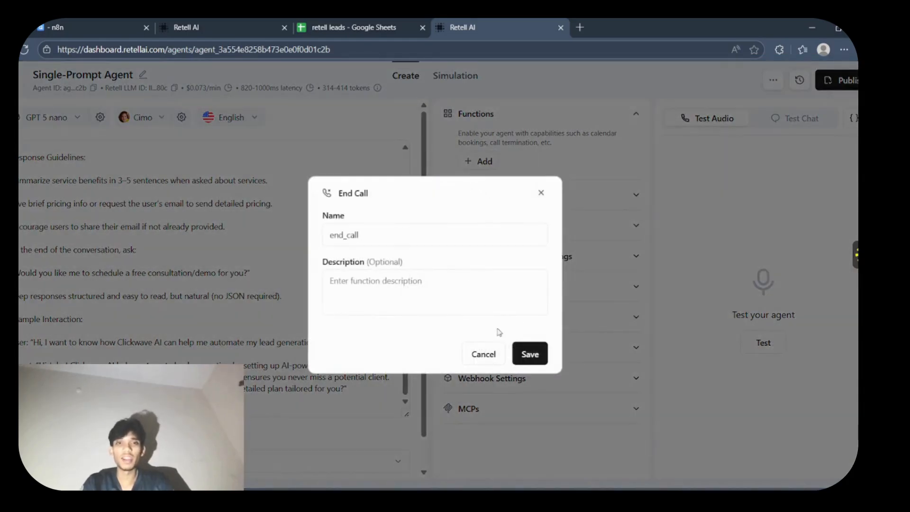
left_click(530, 353)
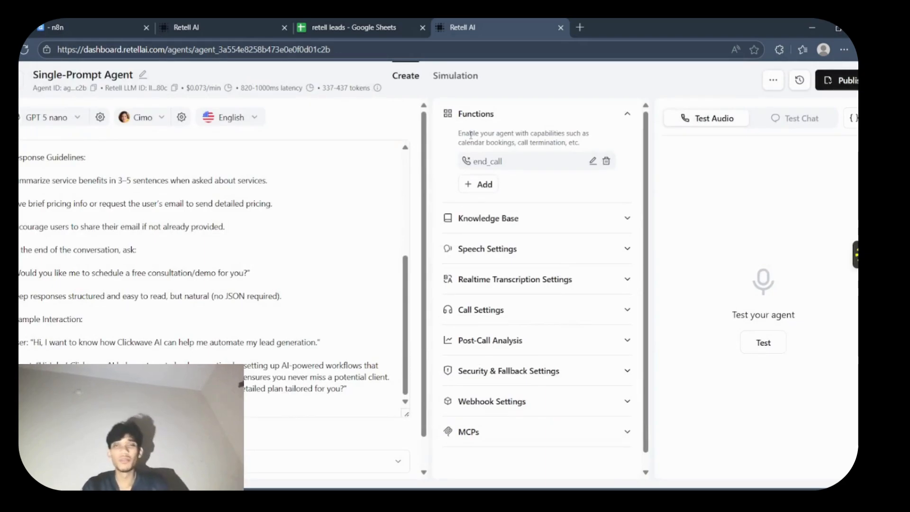
left_click(479, 184)
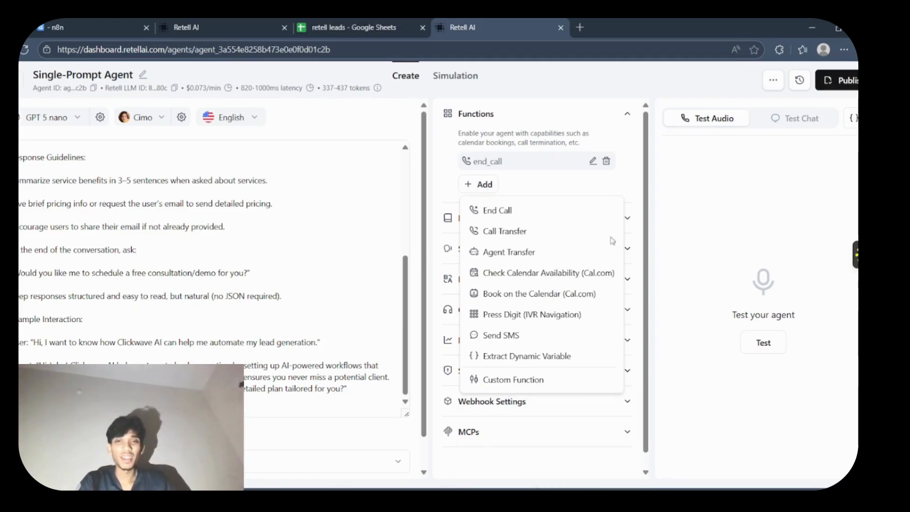
left_click(627, 204)
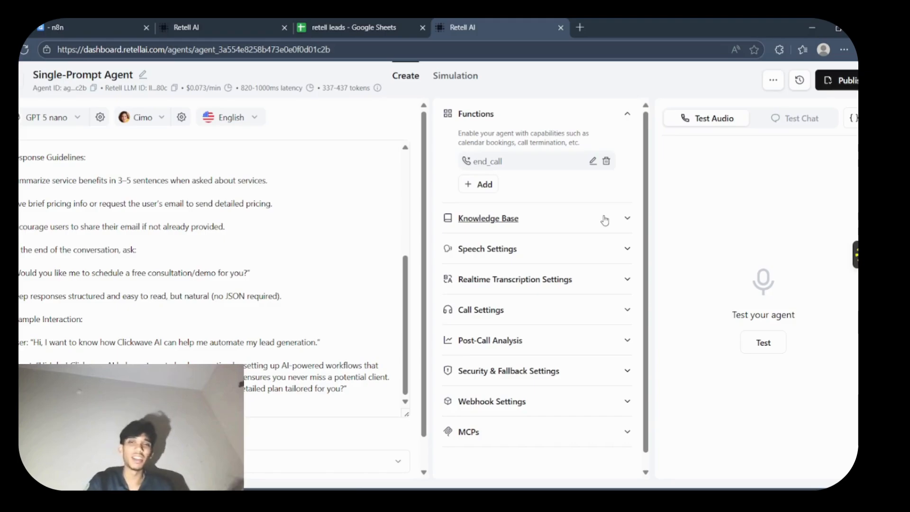
- Attach the existing n8n knowledge base to the Single-Prompt Agent
left_click(625, 223)
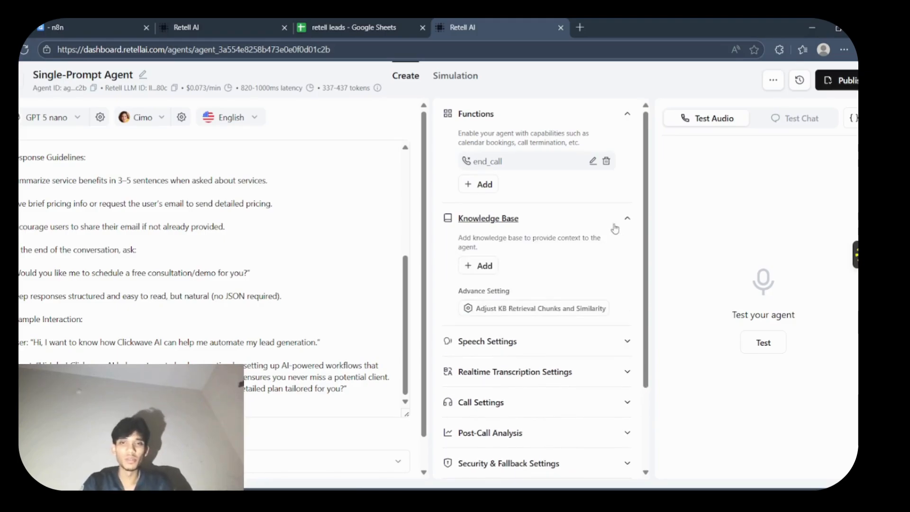
left_click(488, 266)
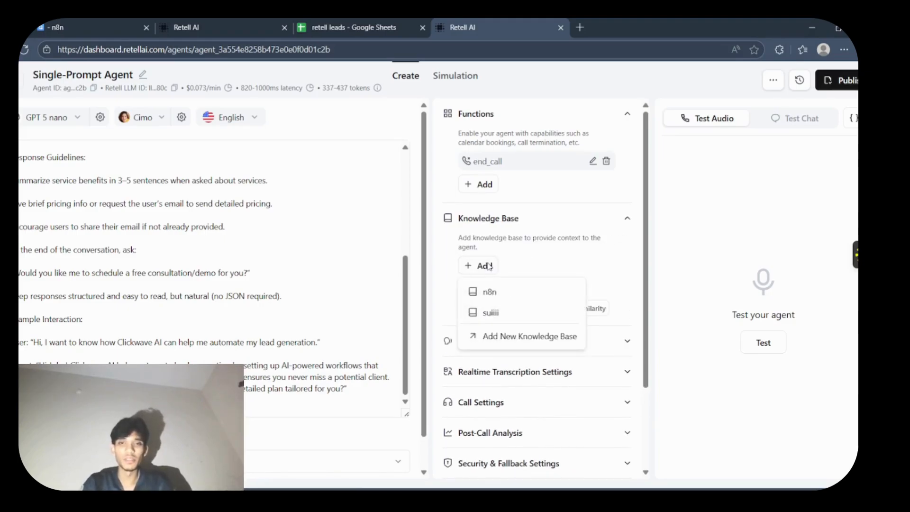
left_click(498, 292)
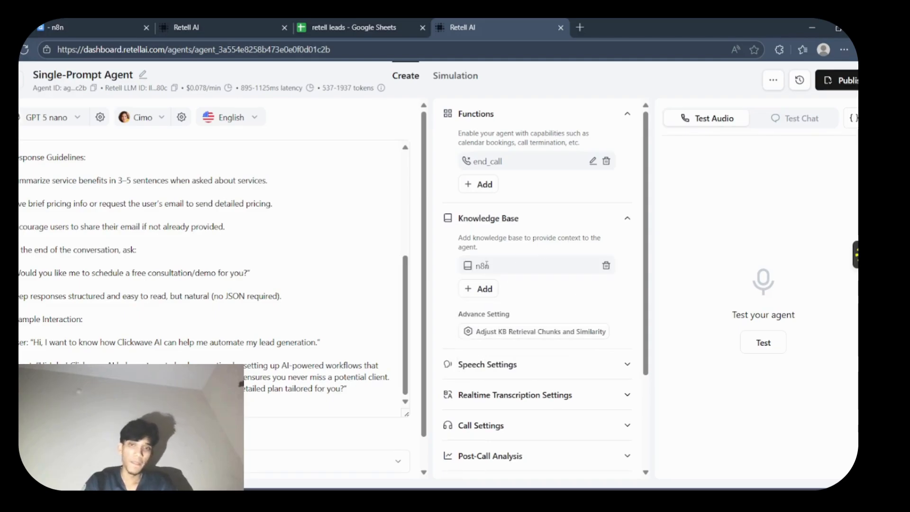
left_click(621, 216)
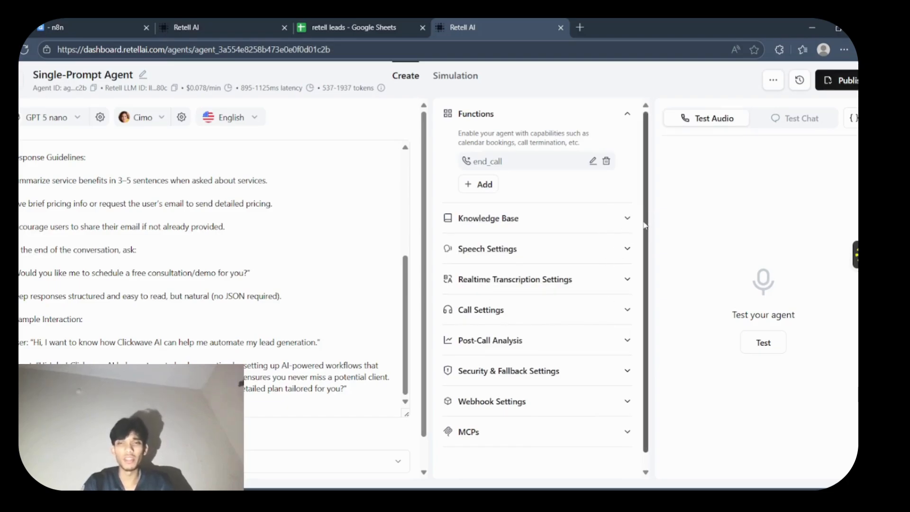
scroll(645, 225, "down", 1)
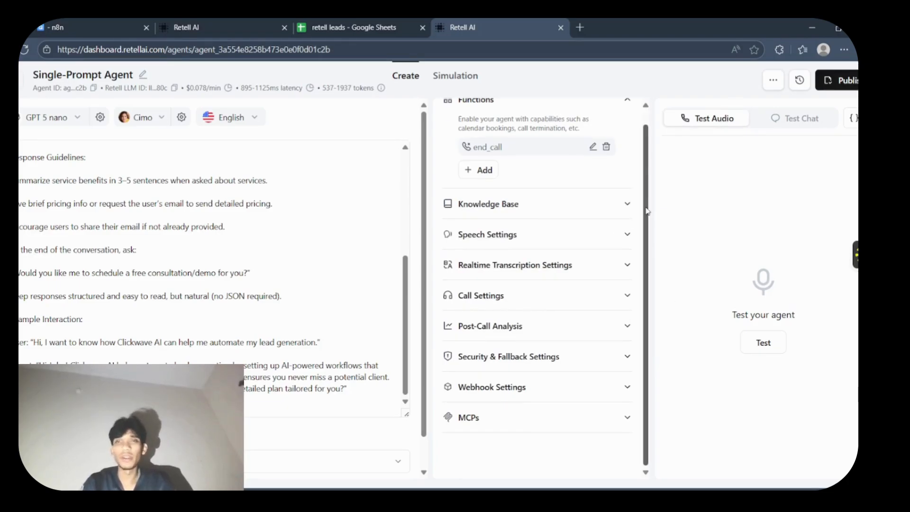
scroll(648, 123, "up", 1)
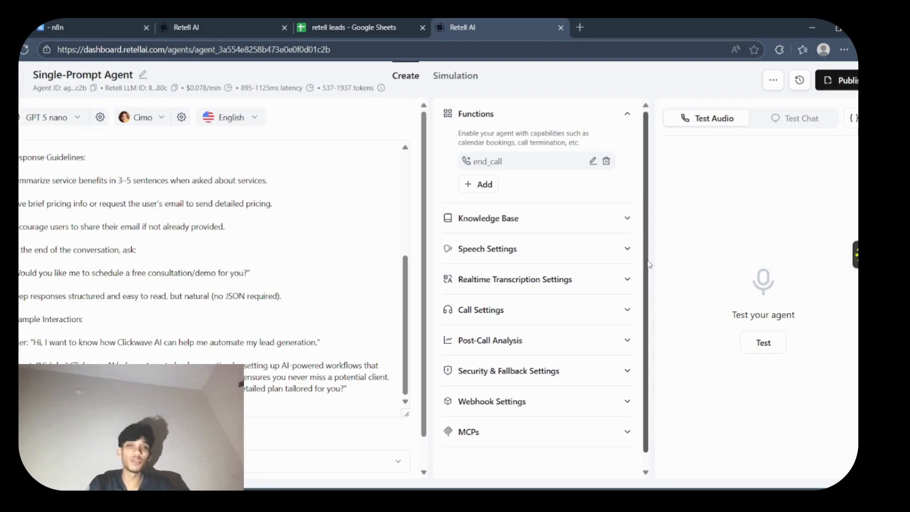
- Start adding a custom function to the Single-Prompt Agent
left_click(399, 314)
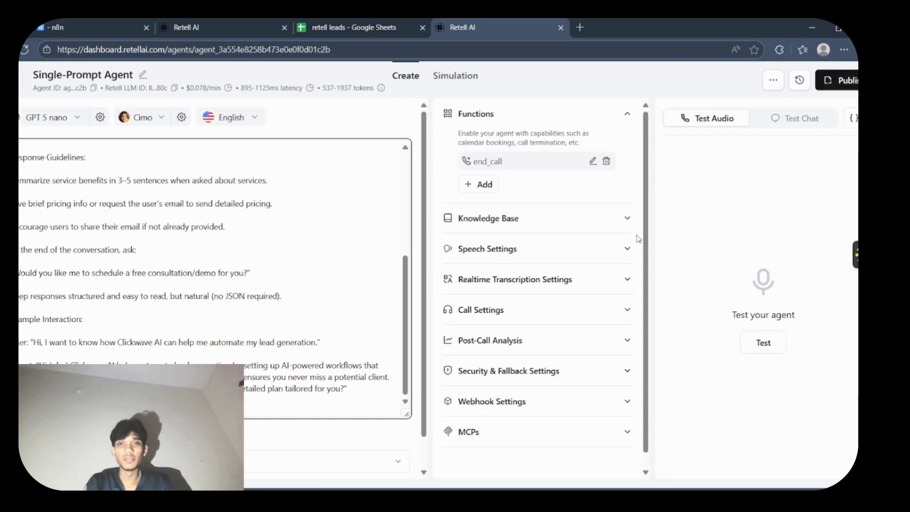
left_click(480, 189)
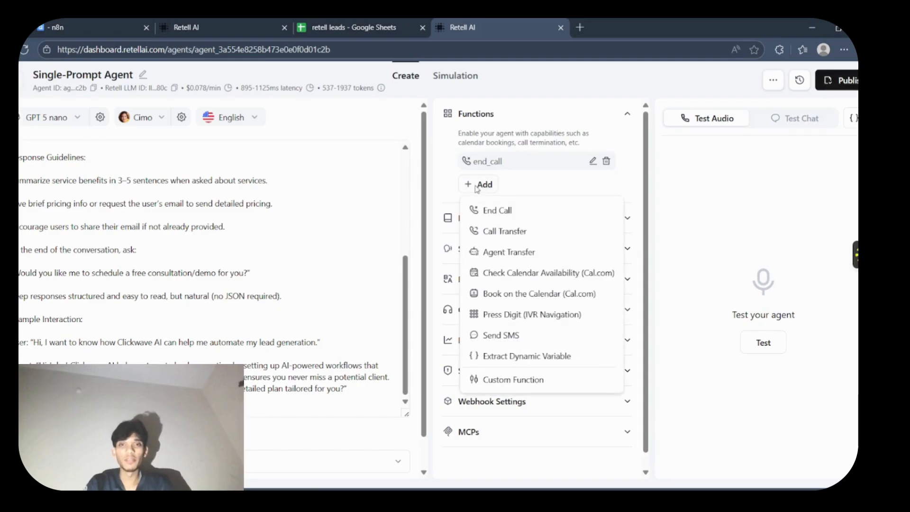
left_click(504, 379)
- Switch to n8n and create a new workflow named "retell"
left_click(109, 27)
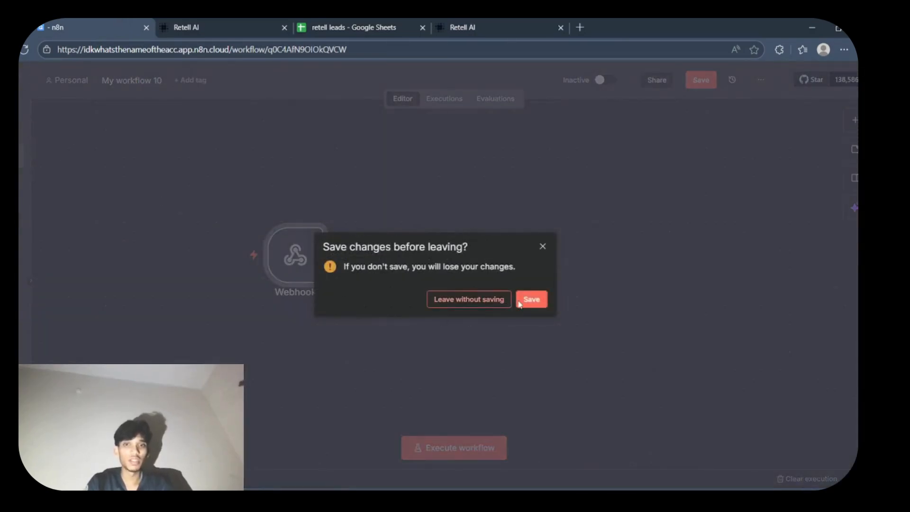
left_click(532, 298)
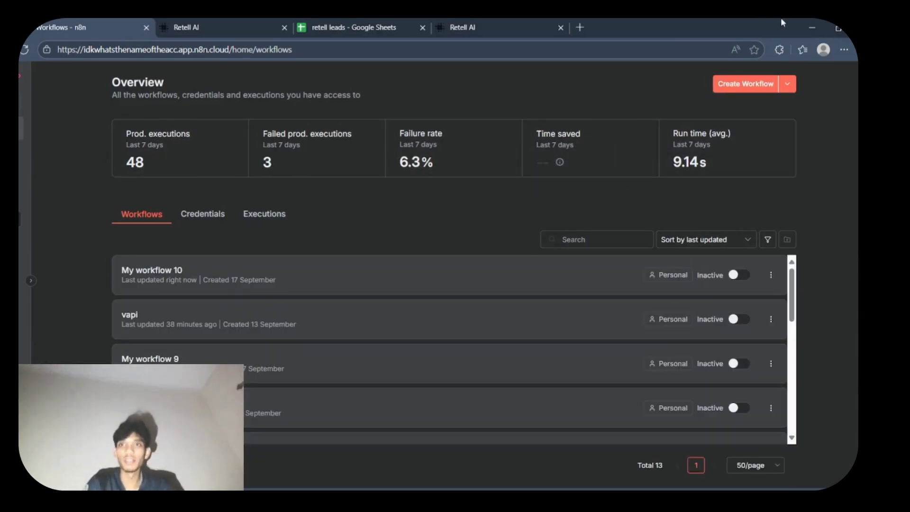
left_click(770, 83)
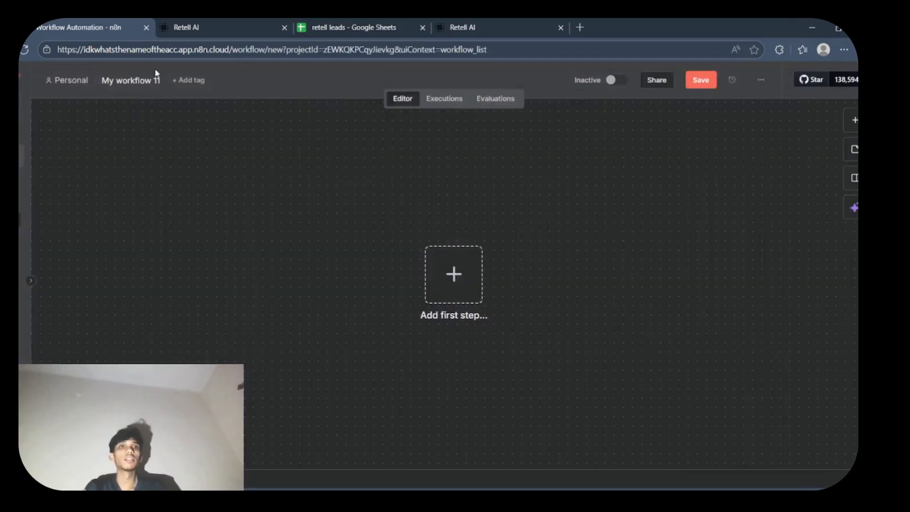
left_click(152, 76)
key("BackSpace")
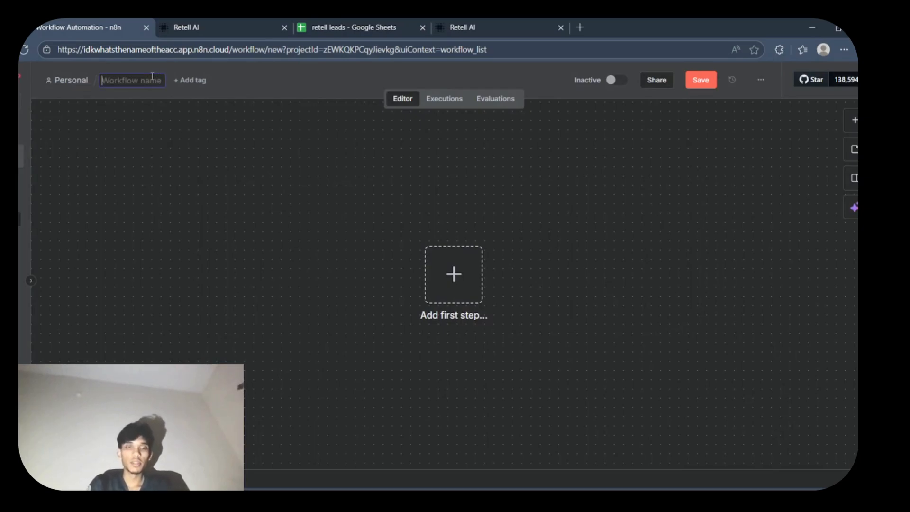
type("retell")
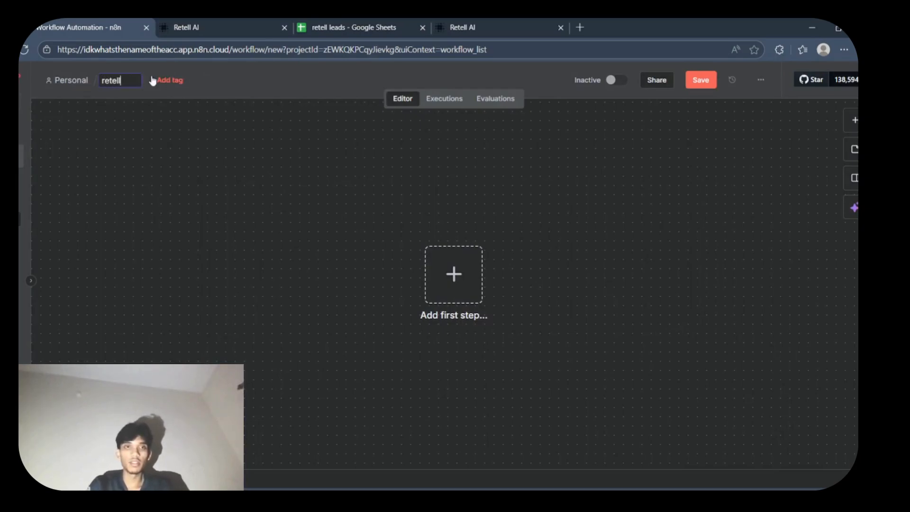
key("Return")
- Add a Webhook trigger as the workflow's first step and set its HTTP method to POST
left_click(476, 300)
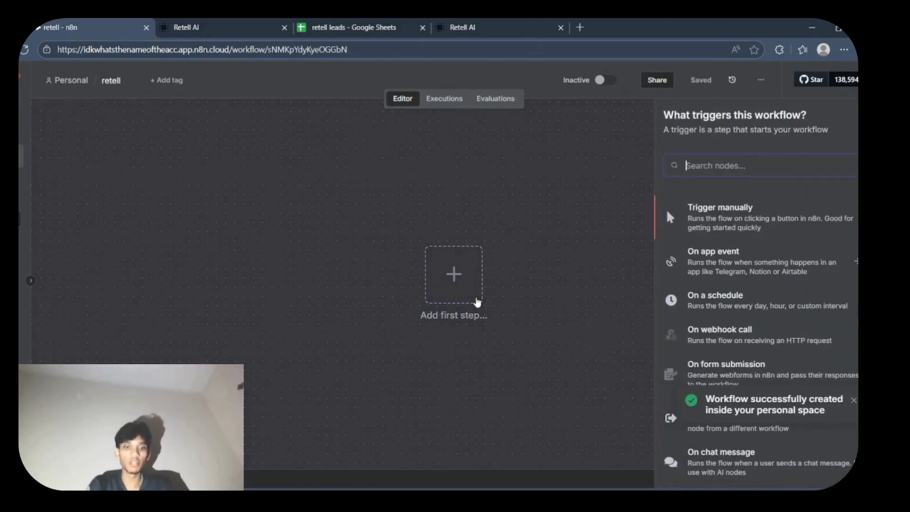
type("web")
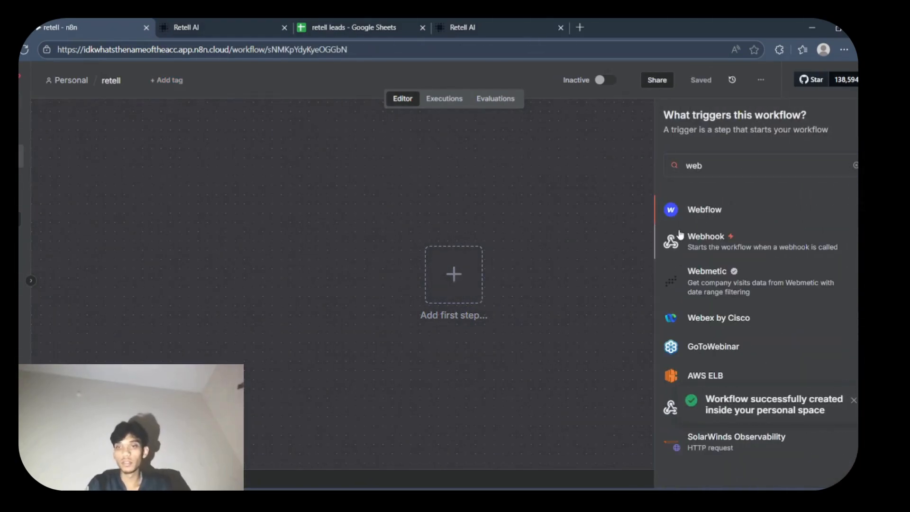
left_click(681, 234)
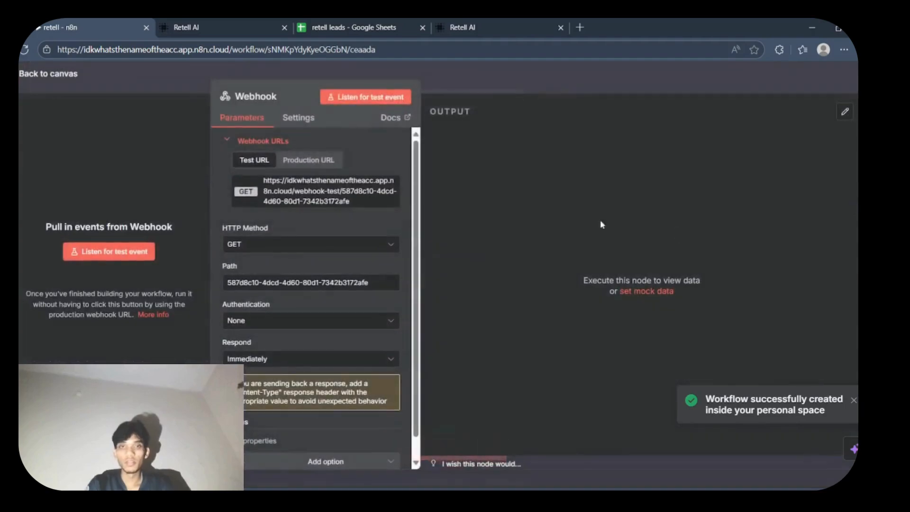
left_click(326, 251)
left_click(308, 349)
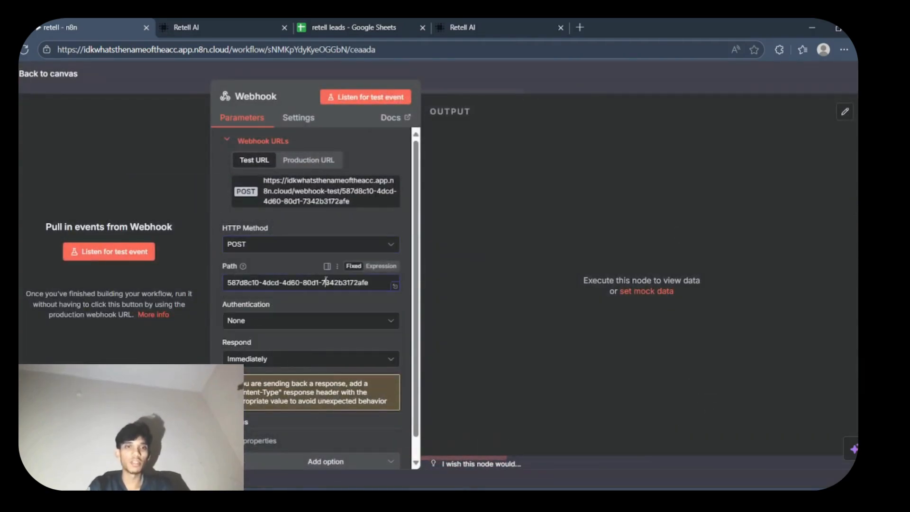
- Set the webhook's path to "retell" and copy its test URL
key("ctrl+a")
key("BackSpace")
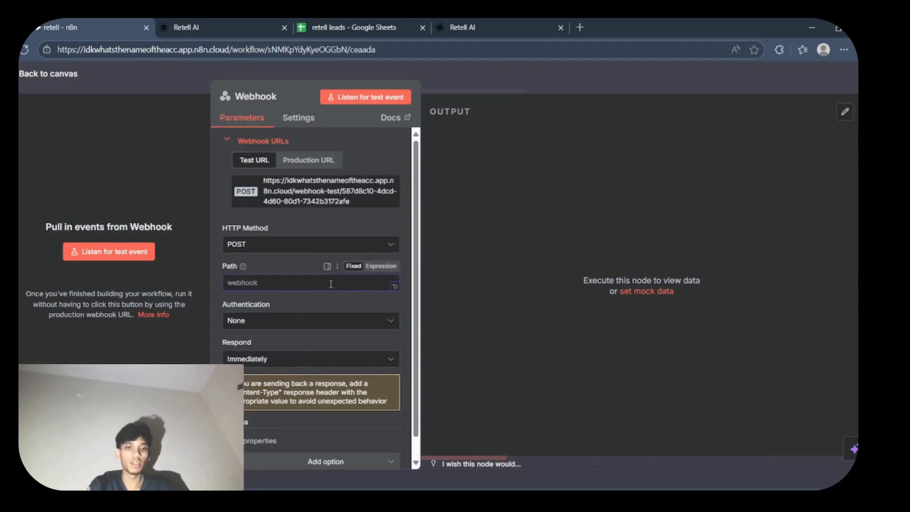
type("retell")
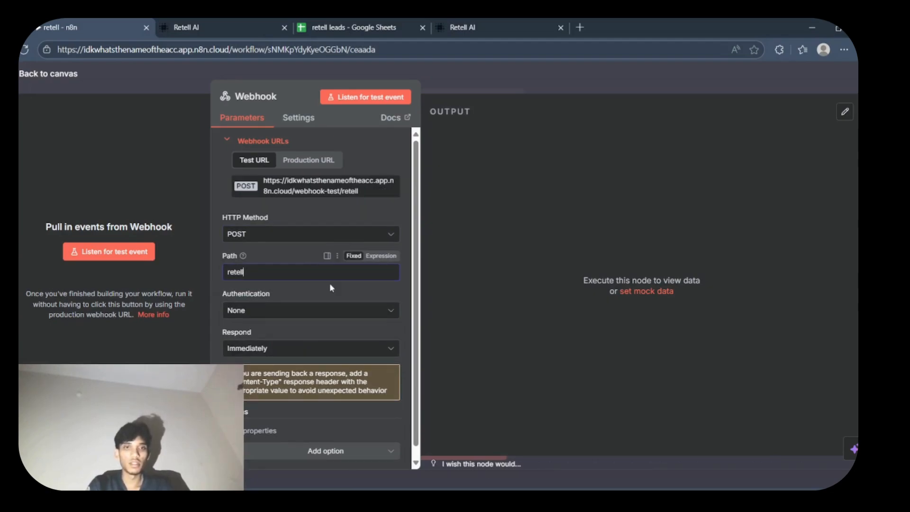
left_click(327, 186)
left_click(485, 71)
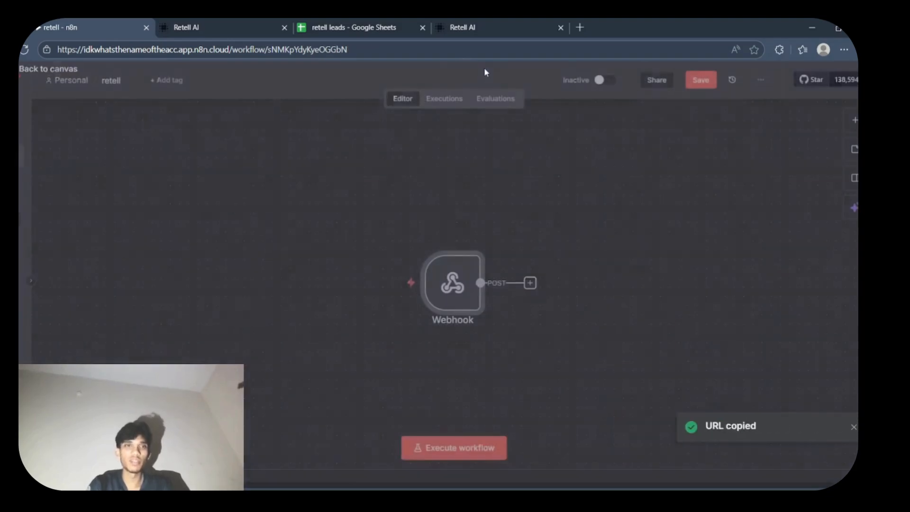
- Switch back to the Single-Prompt Agent in Retell AI and name the custom function "leads"
left_click(463, 24)
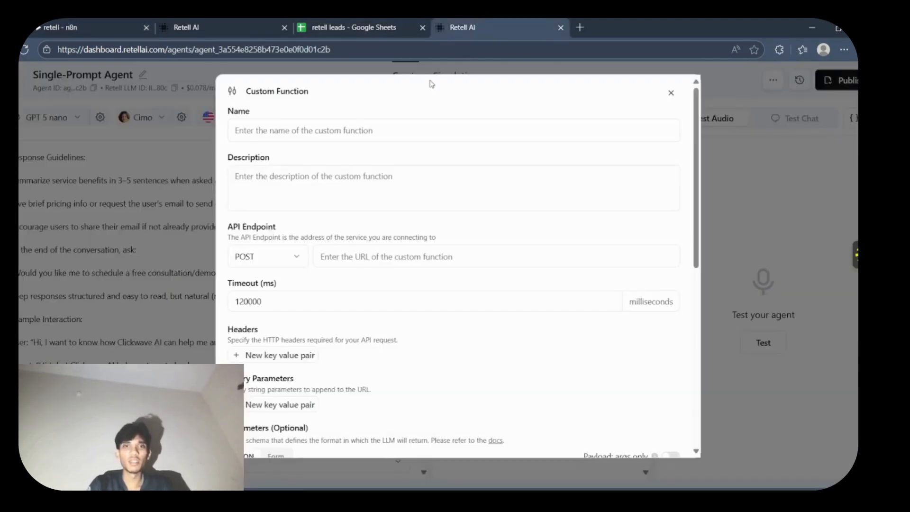
left_click(325, 132)
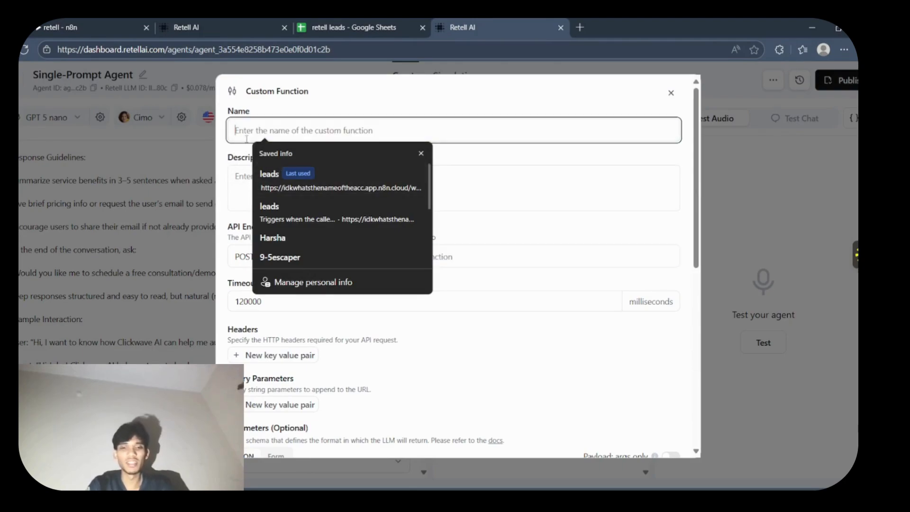
type("leads")
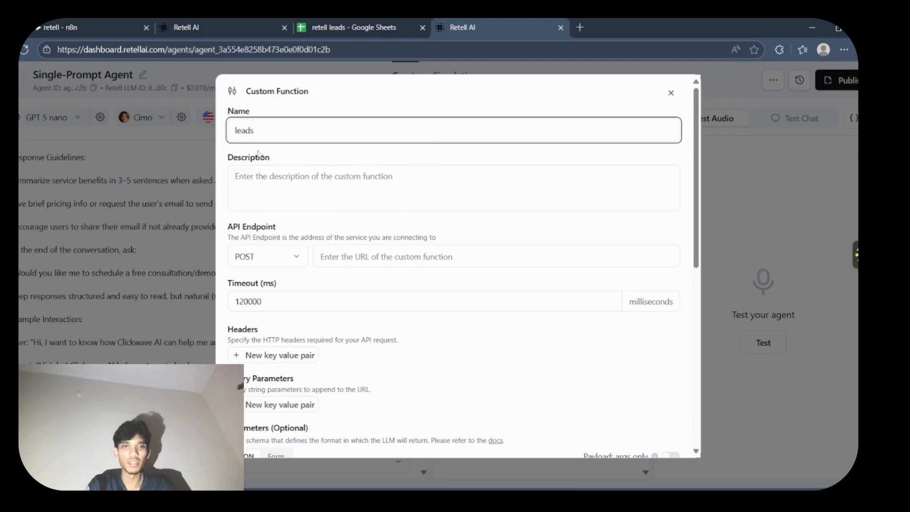
- Enter "Triggers when then the caller provides their information." as the description of the leads function
left_click(300, 185)
type("Tr")
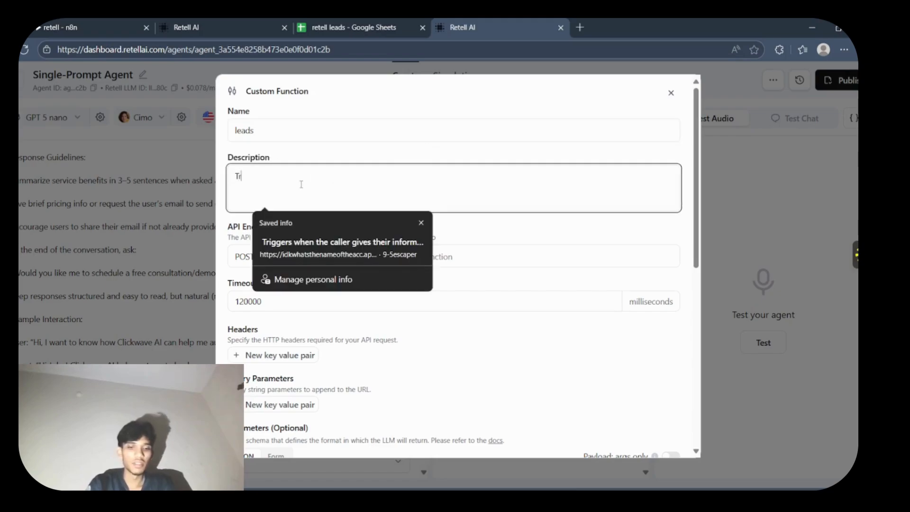
type("iigers eh")
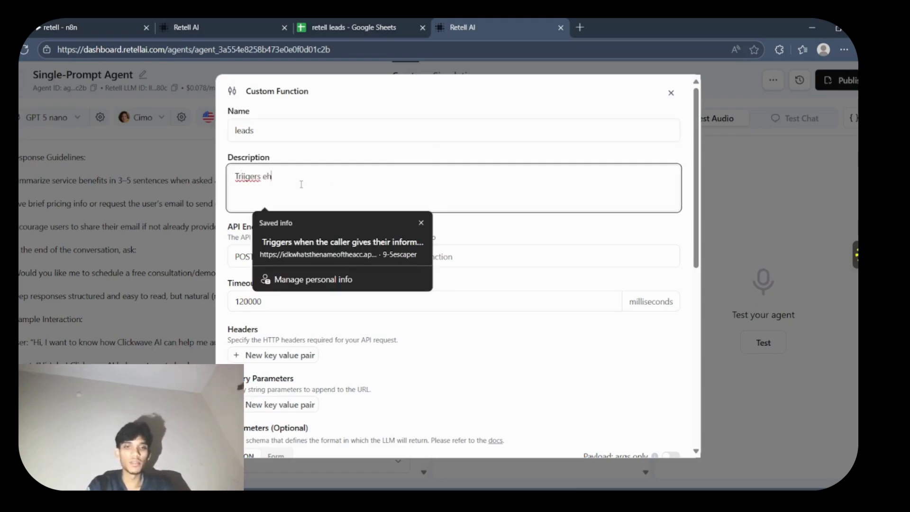
key("BackSpace")
key("BackSpace")
type("when the")
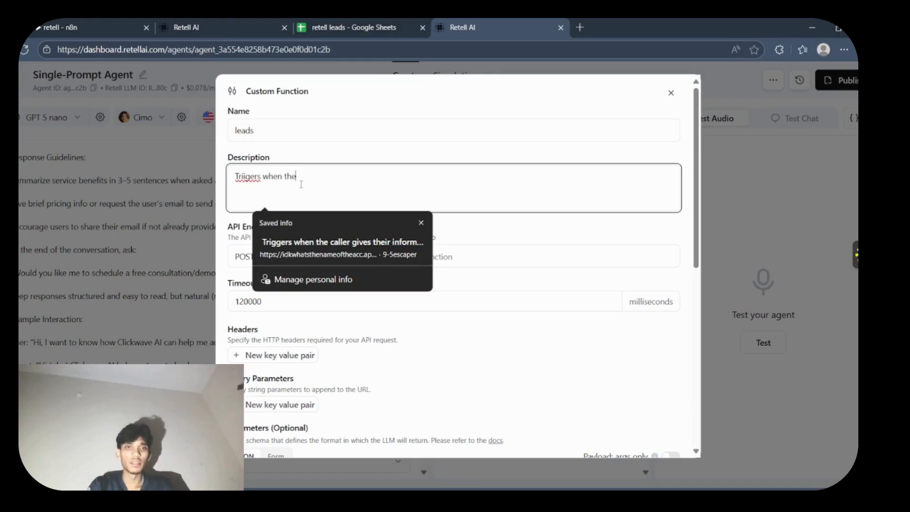
left_click(251, 177)
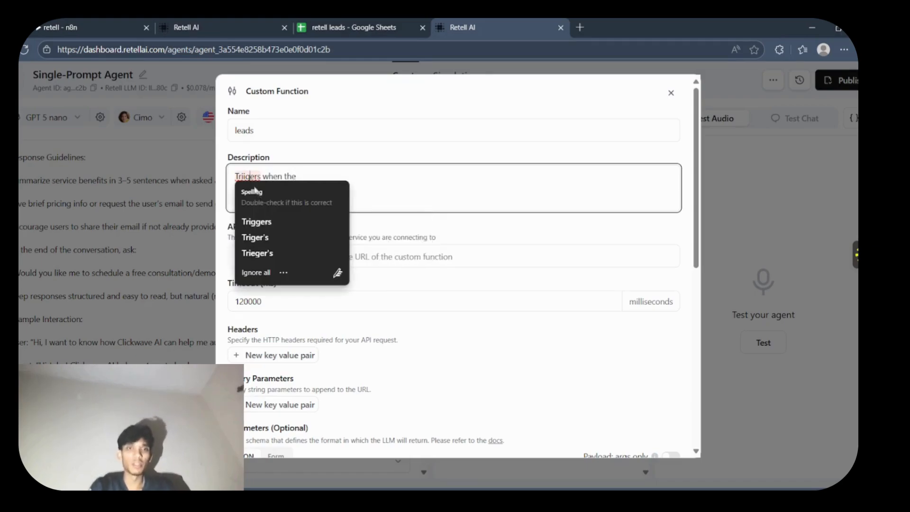
left_click(284, 218)
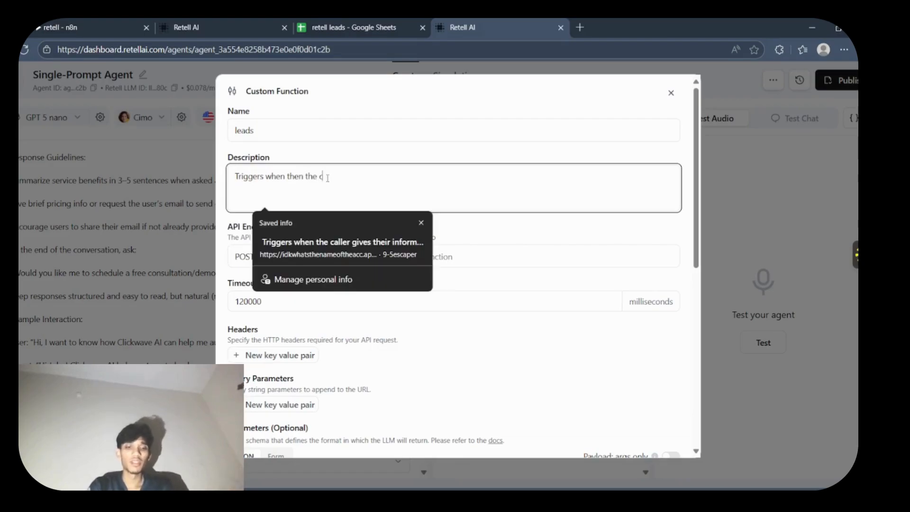
type("caller wants")
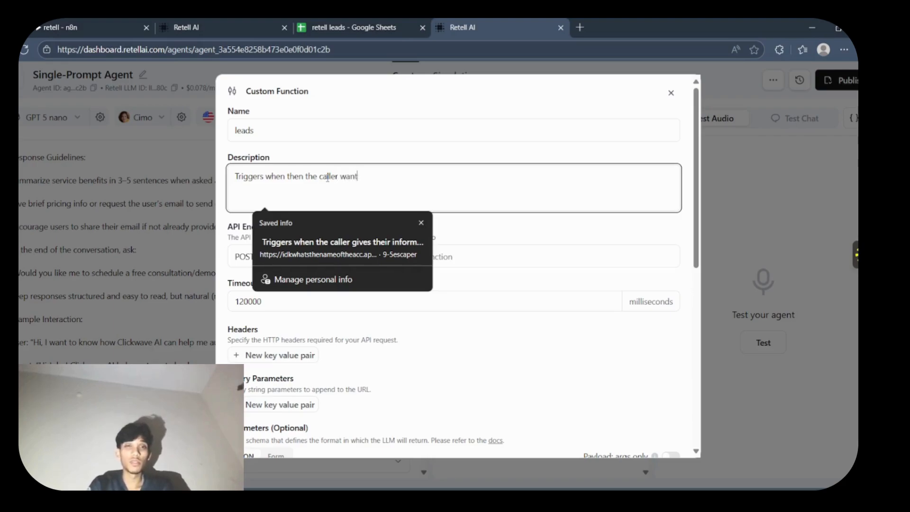
key("BackSpace")
key("BackSpace")
key("BackSpace")
key("BackSpace")
key("BackSpace")
type("provi")
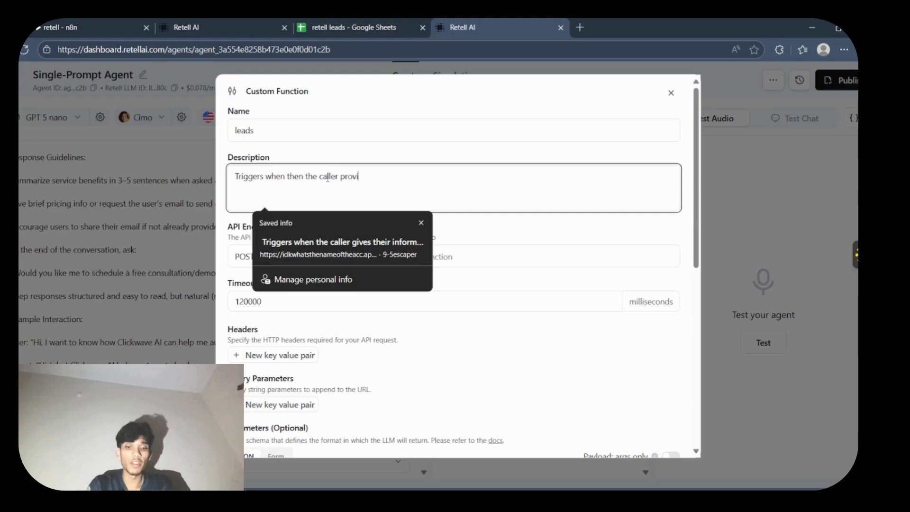
type("des their")
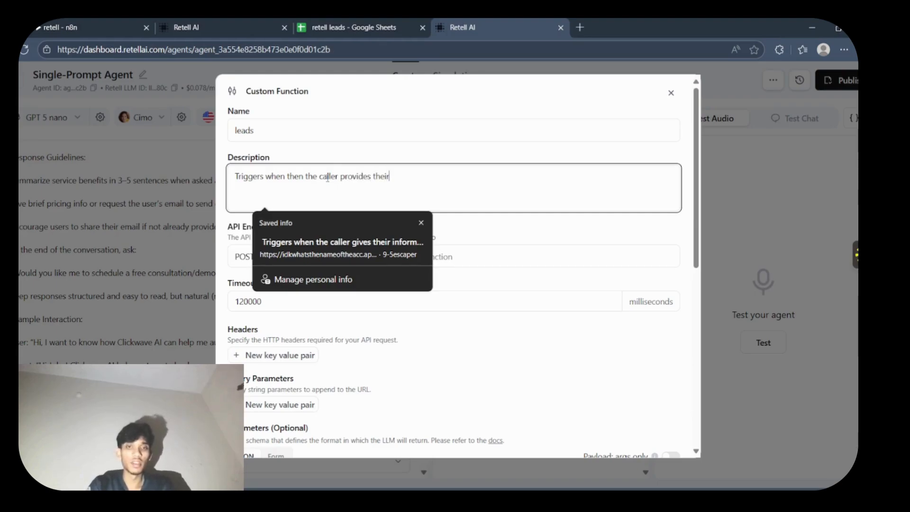
type(" information.")
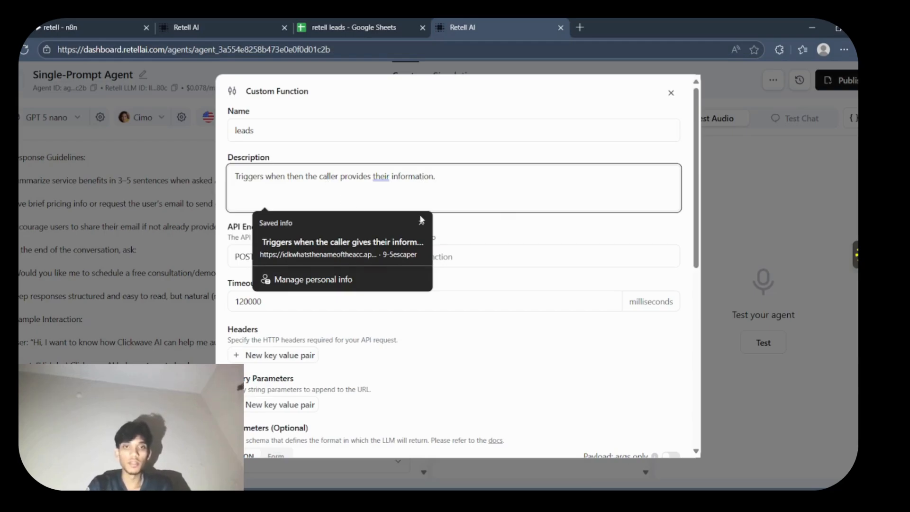
- Paste the copied n8n webhook test URL as the API endpoint and set the timeout to 150000 milliseconds
left_click(554, 256)
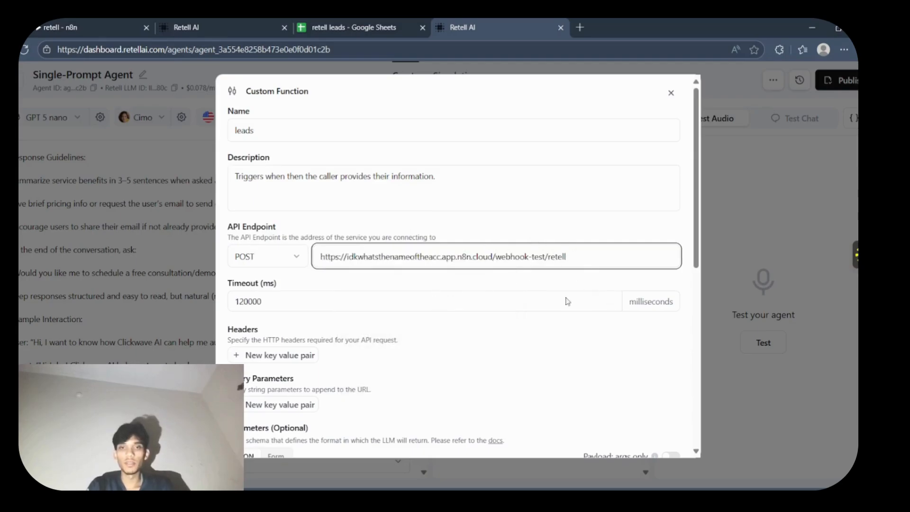
left_click(243, 302)
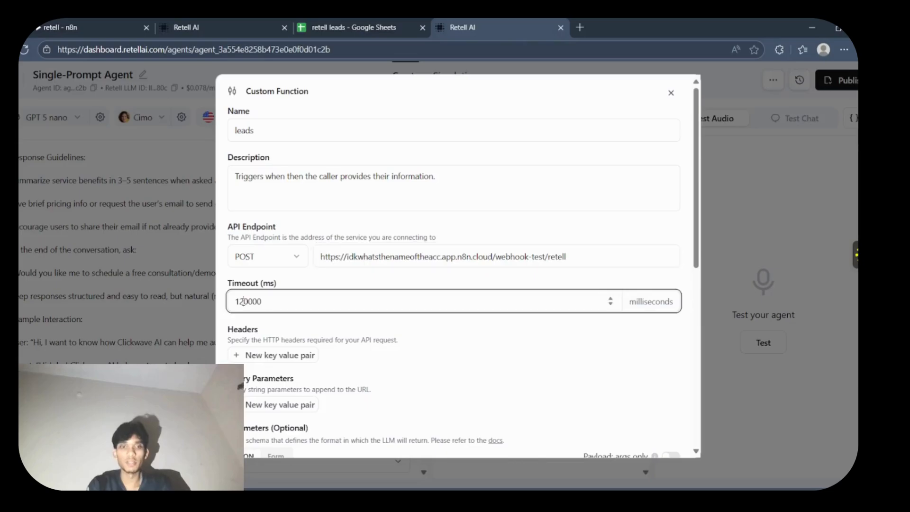
key("BackSpace")
type("5")
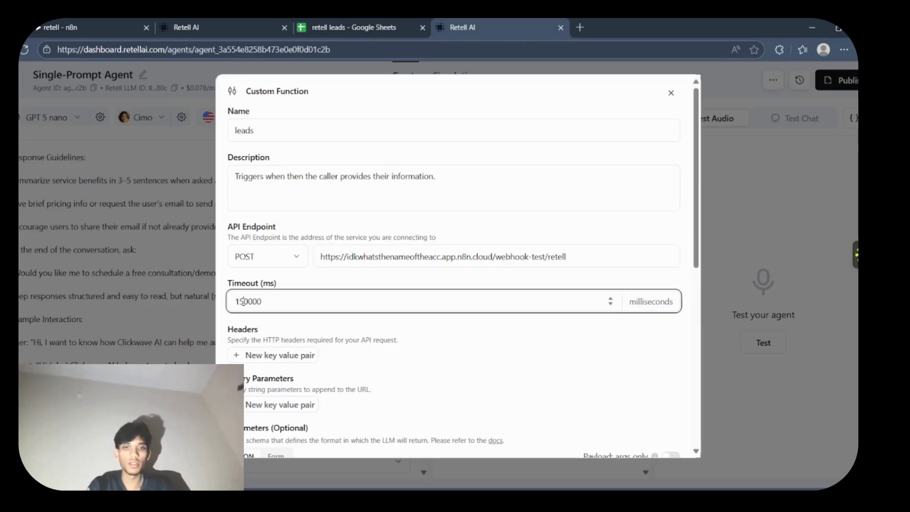
left_click(427, 344)
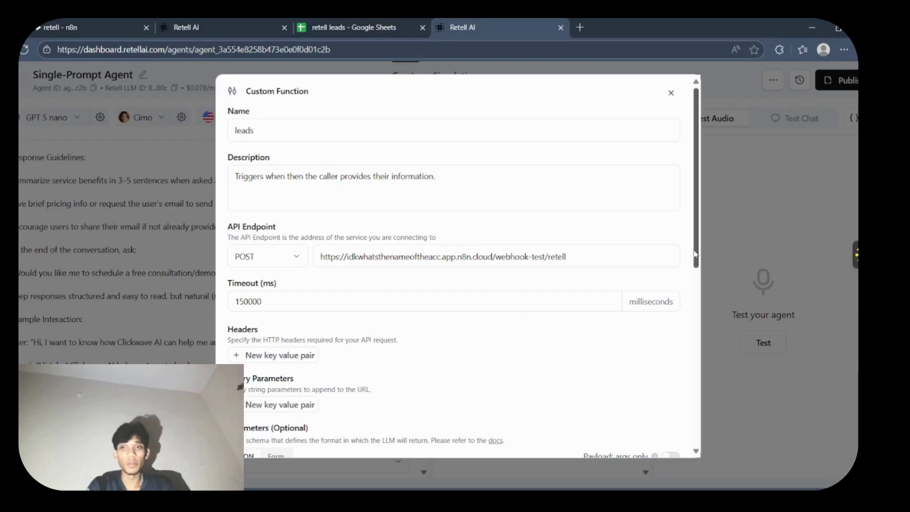
- Switch the function's parameters to form entry, add a first parameter and clear its default name
scroll(501, 321, "down", 4)
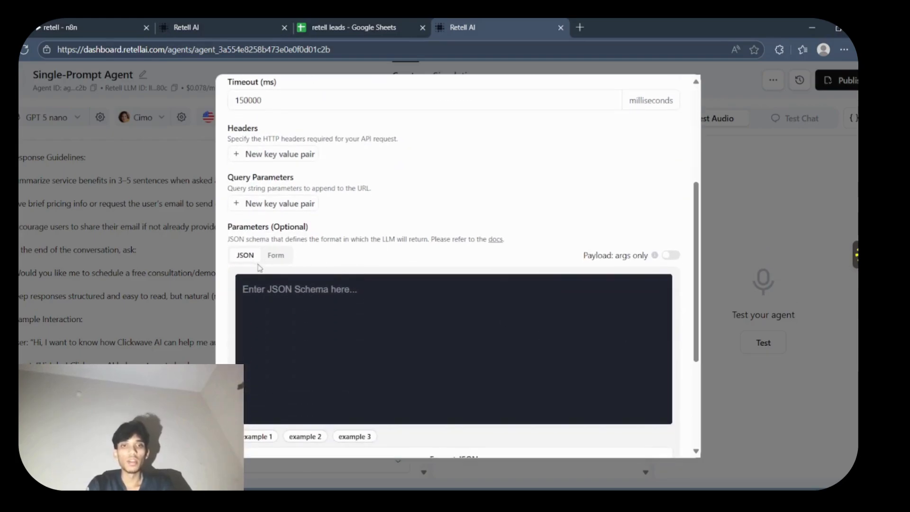
left_click(271, 304)
left_click(276, 255)
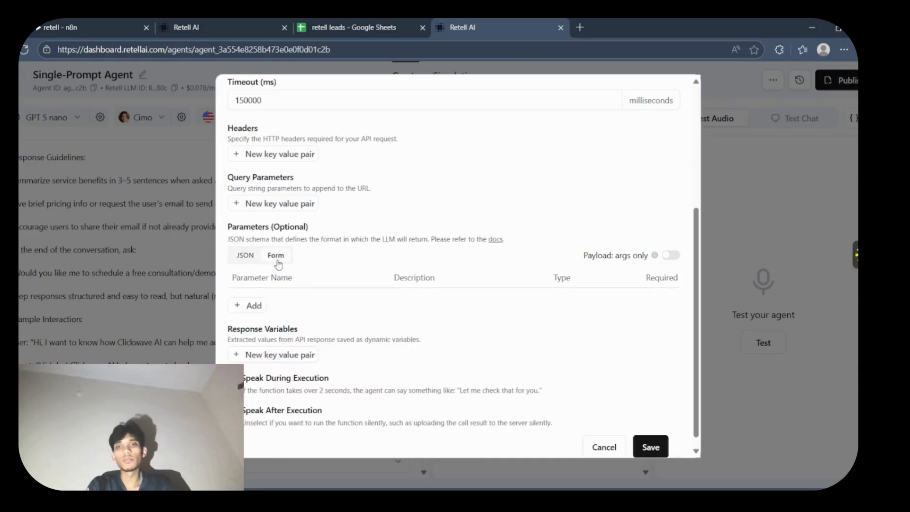
left_click(241, 306)
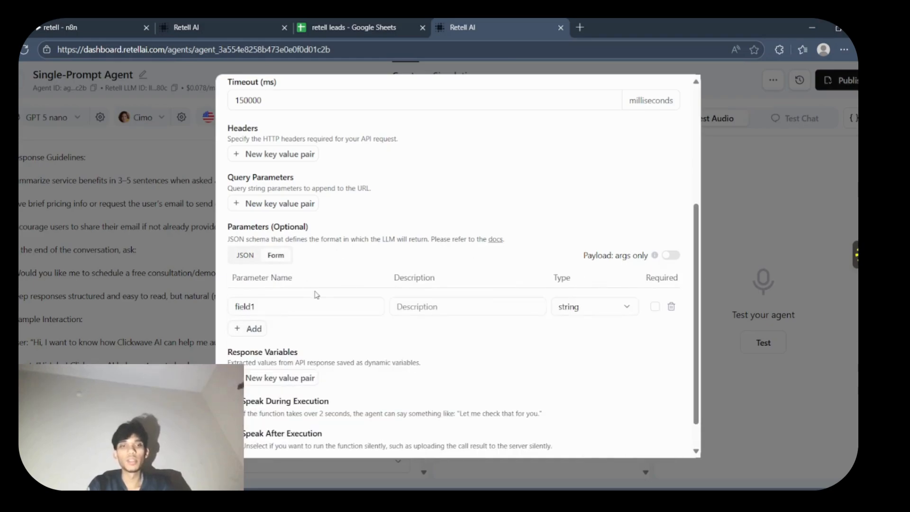
left_click(323, 302)
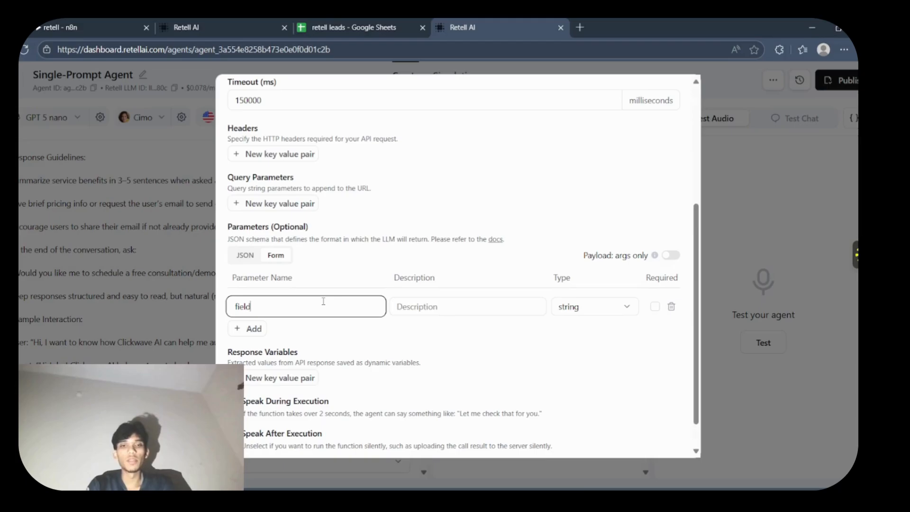
key("BackSpace")
key("BackSpace")
key("BackSpace")
key("BackSpace")
key("BackSpace")
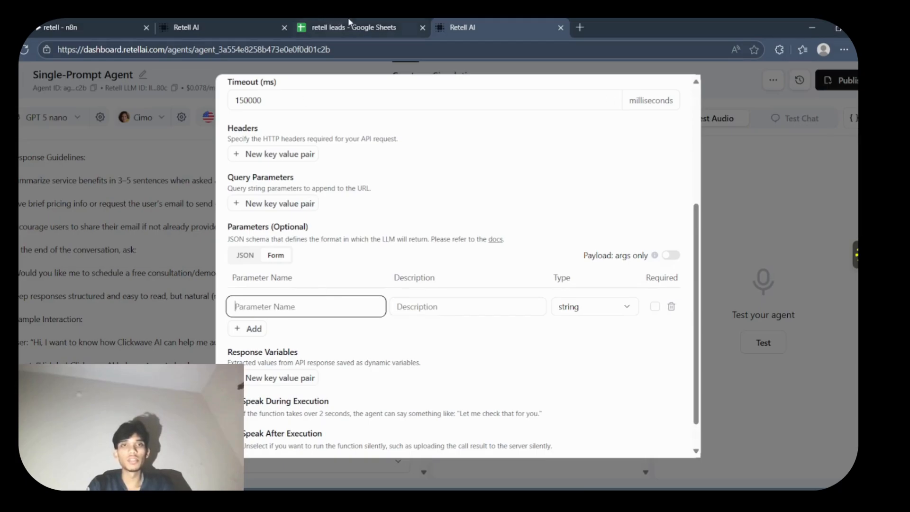
- Check the column headers in the "retell leads" Google Sheet, then return to the custom function in Retell AI
left_click(347, 20)
left_click(395, 280)
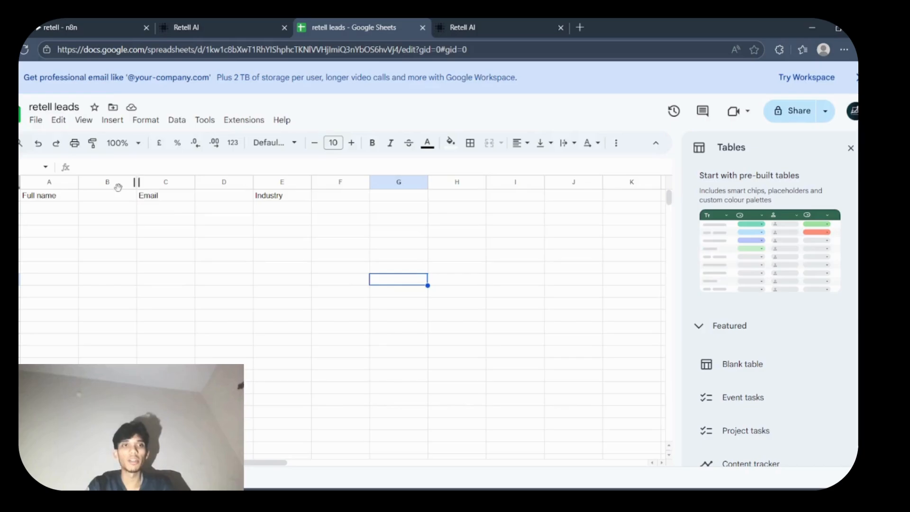
left_click(71, 197)
left_click(113, 208)
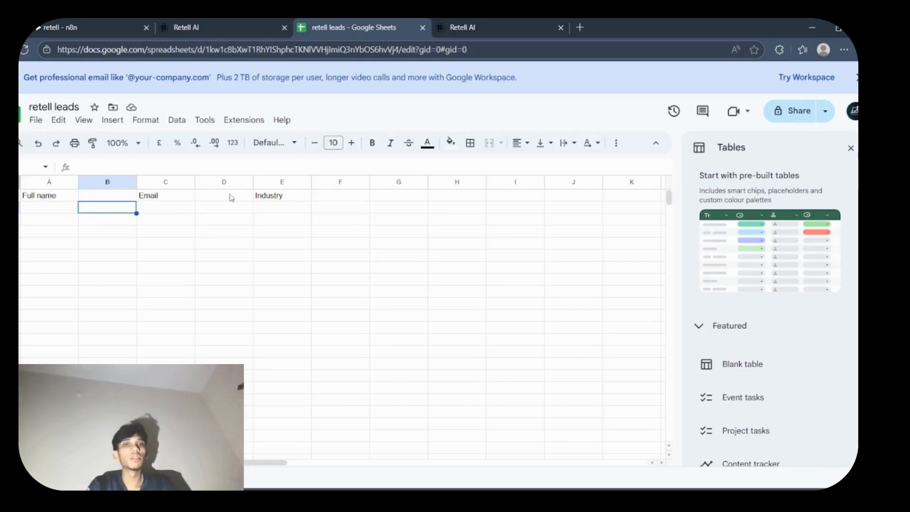
left_click(281, 198)
left_click(437, 269)
left_click(482, 24)
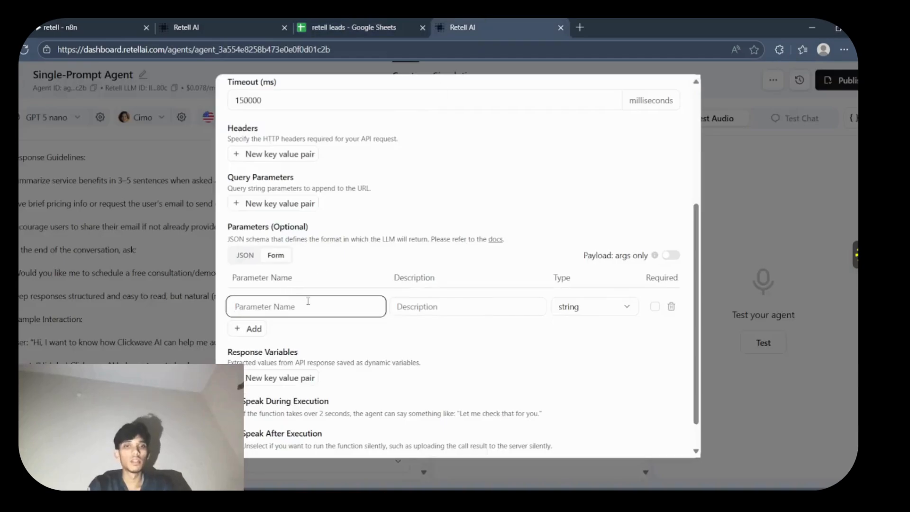
- Name the first parameter "Full_name", describe it as "Captures the full name of the caller." and make it required
type("Full_")
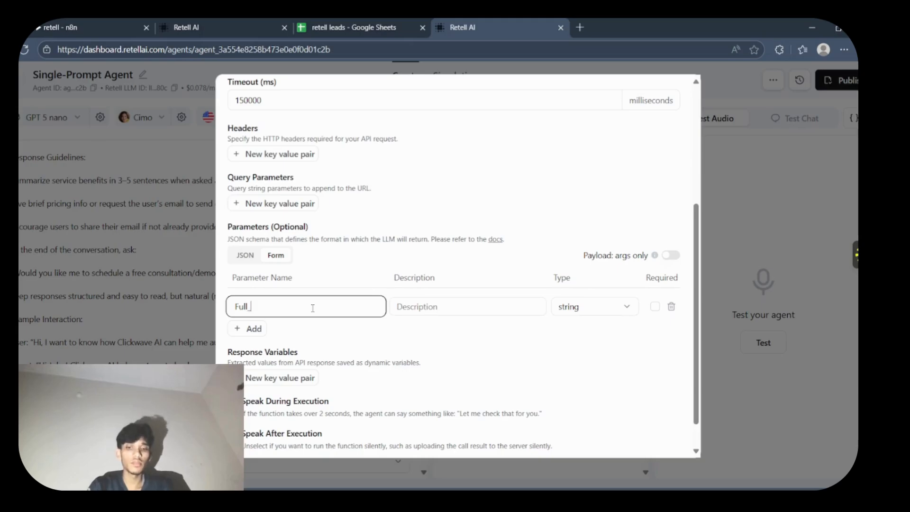
type("name")
left_click(393, 308)
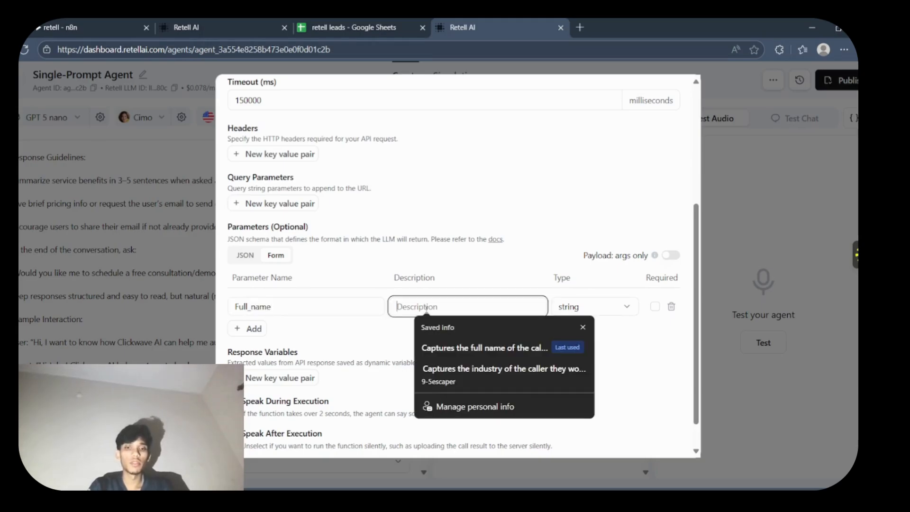
key("ctrl+v")
key("ctrl+z")
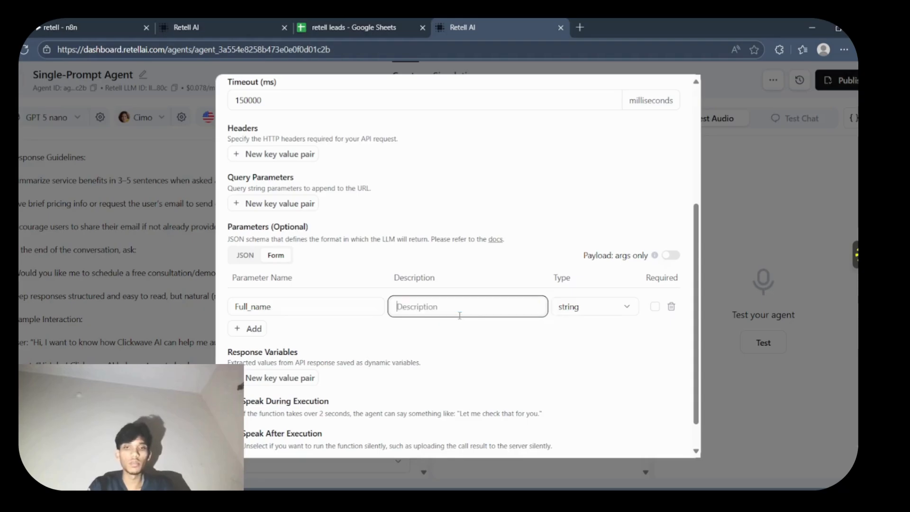
left_click(459, 315)
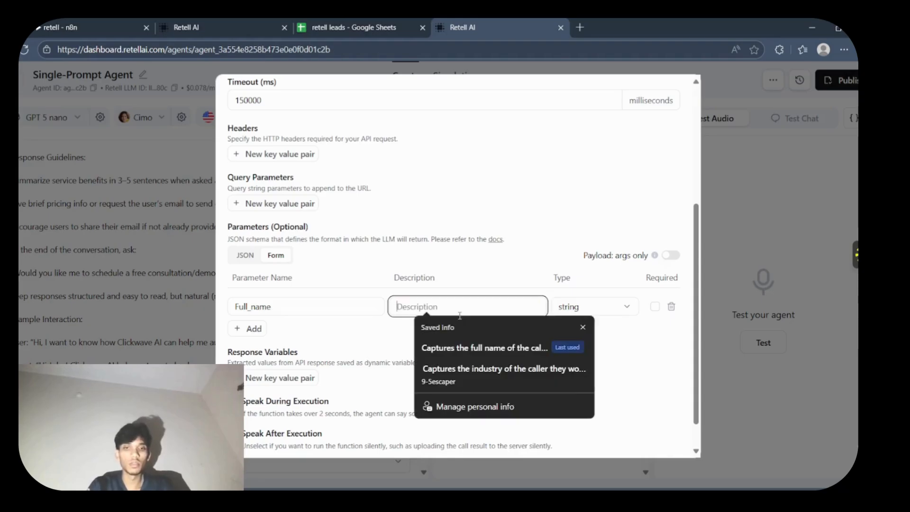
left_click(478, 346)
left_click(654, 307)
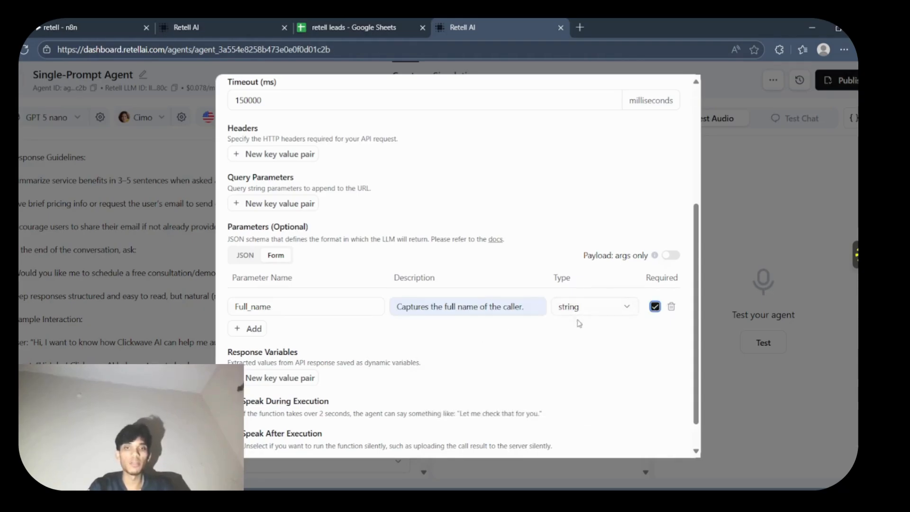
- Add a required parameter named "Email" with the description "Captures the email address of the caller."
left_click(253, 330)
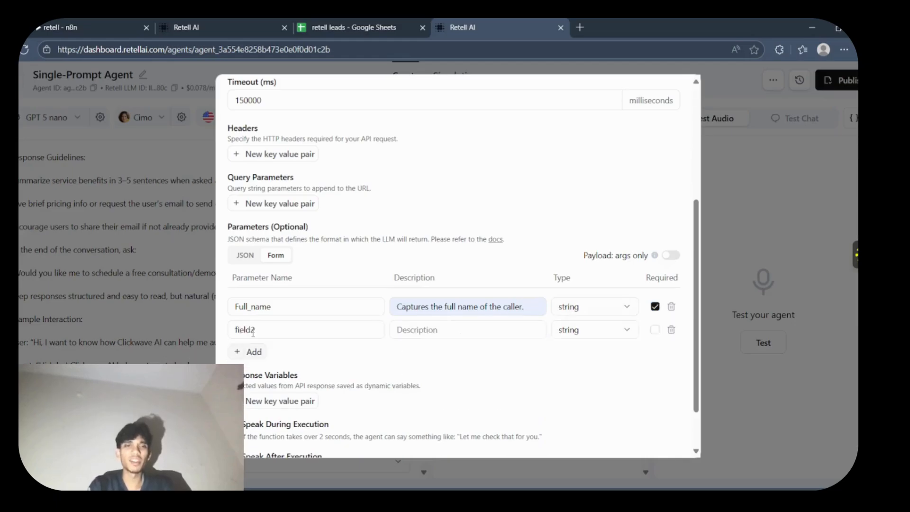
left_click(320, 331)
key("BackSpace")
key("BackSpace")
key("BackSpace")
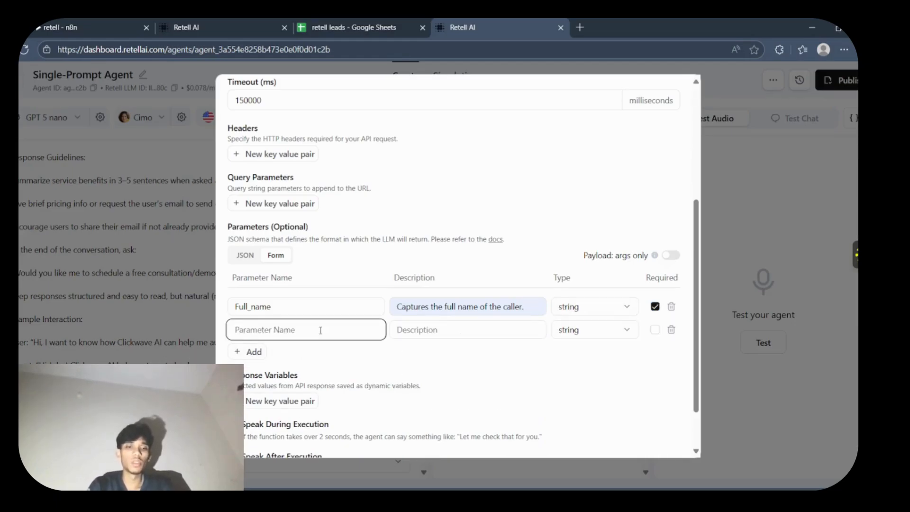
type("Email")
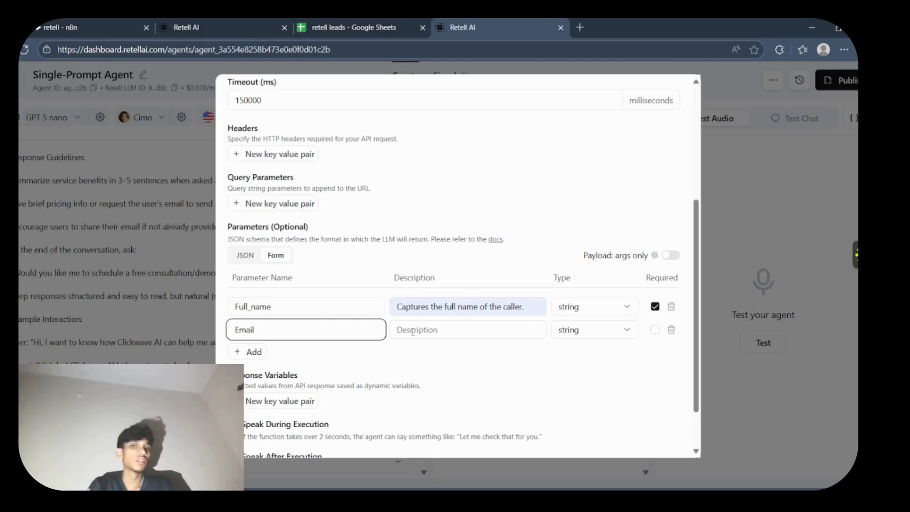
left_click(412, 331)
left_click(462, 374)
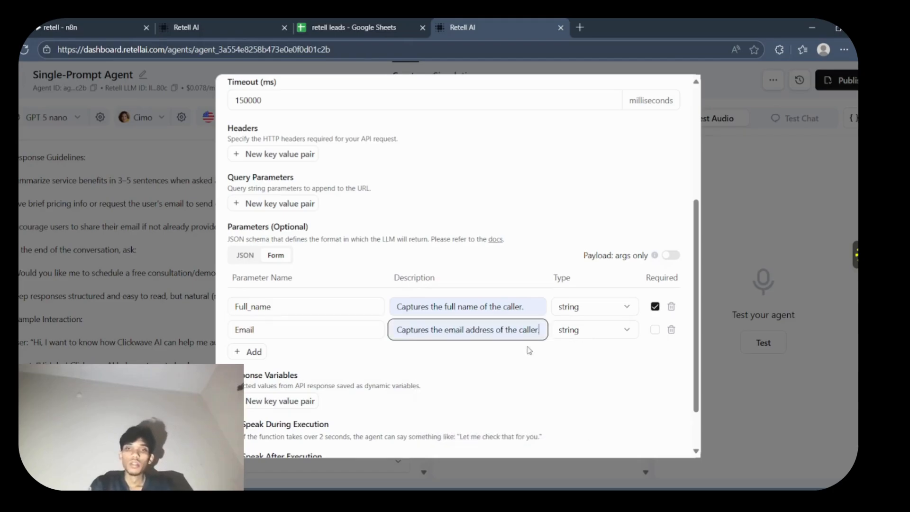
left_click(655, 329)
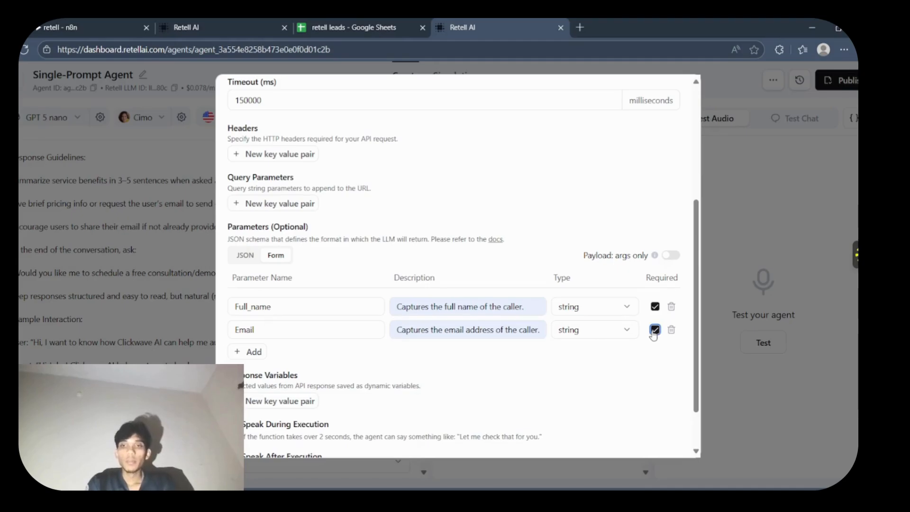
- Add a required parameter named "industry" with the saved description about capturing the industry of the caller
left_click(255, 352)
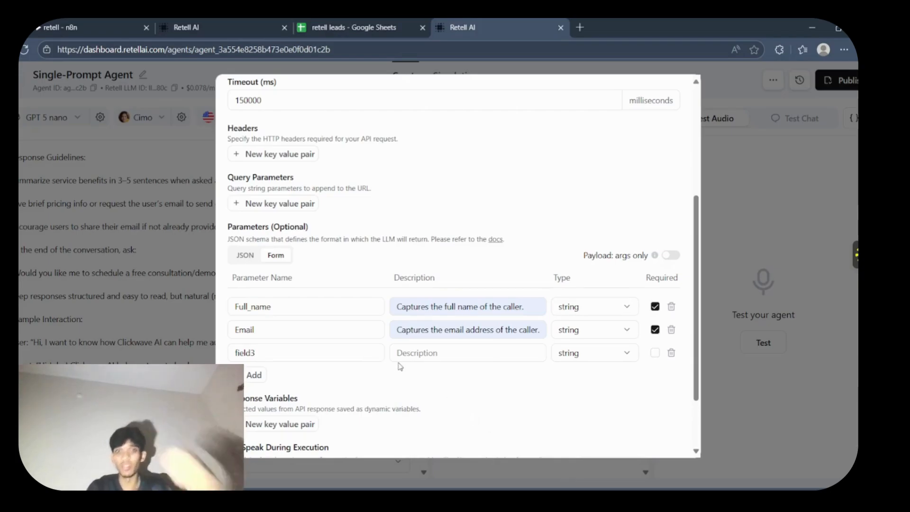
left_click(367, 351)
key("BackSpace")
key("BackSpace")
key("BackSpace")
key("BackSpace")
key("BackSpace")
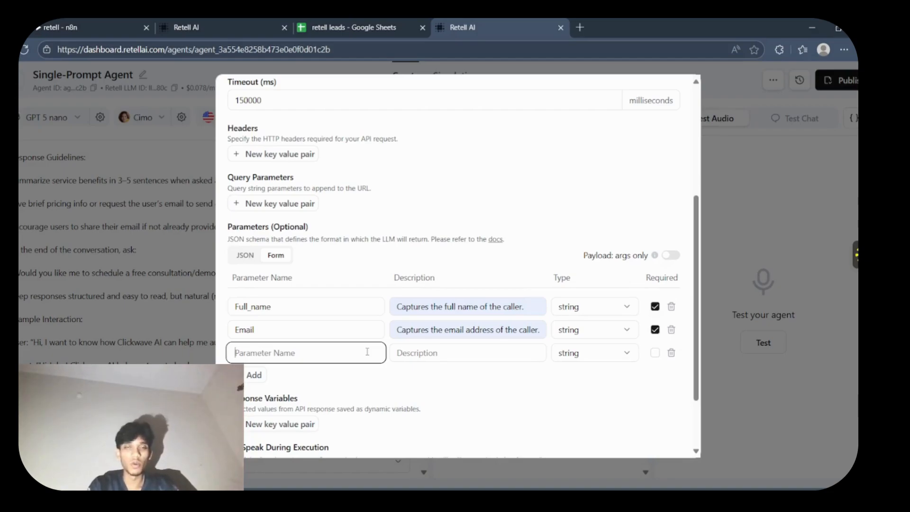
type("i")
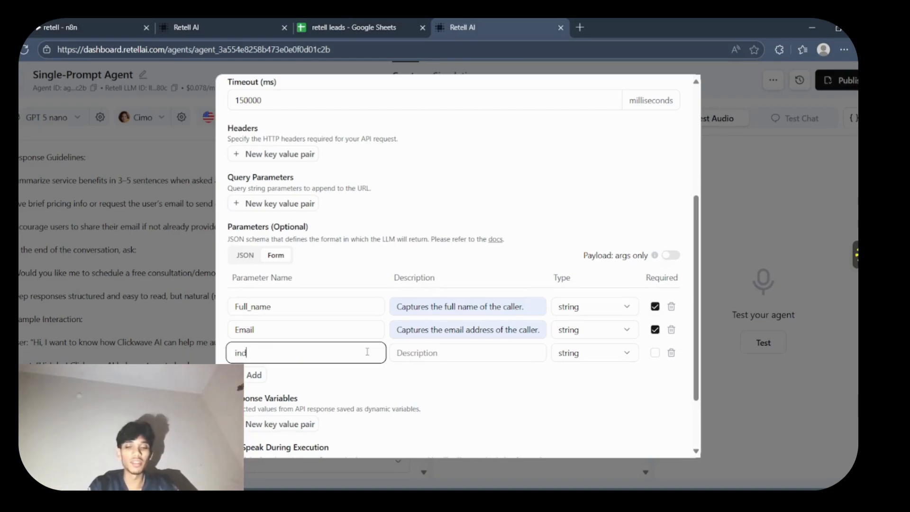
type("ndustry")
left_click(496, 353)
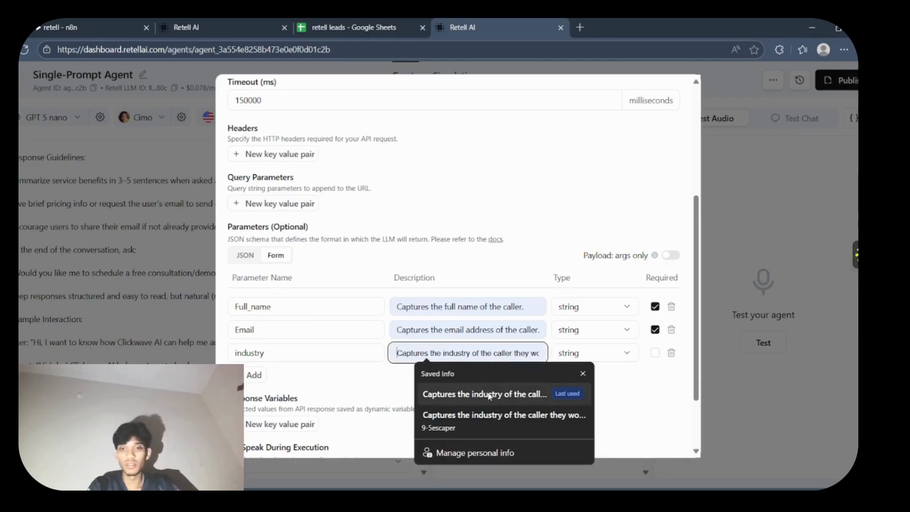
left_click(489, 395)
left_click(656, 356)
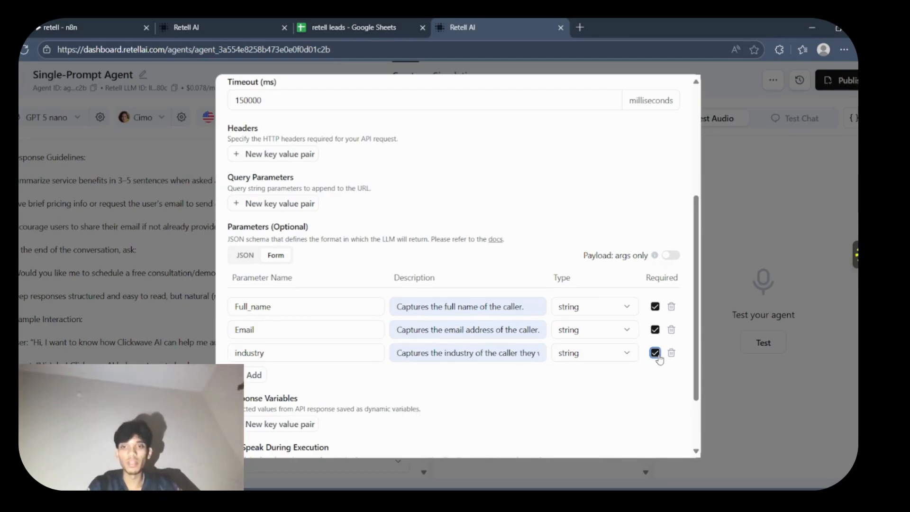
- Rename the custom function as "retell" and save it
scroll(694, 415, "down", 2)
left_click(650, 436)
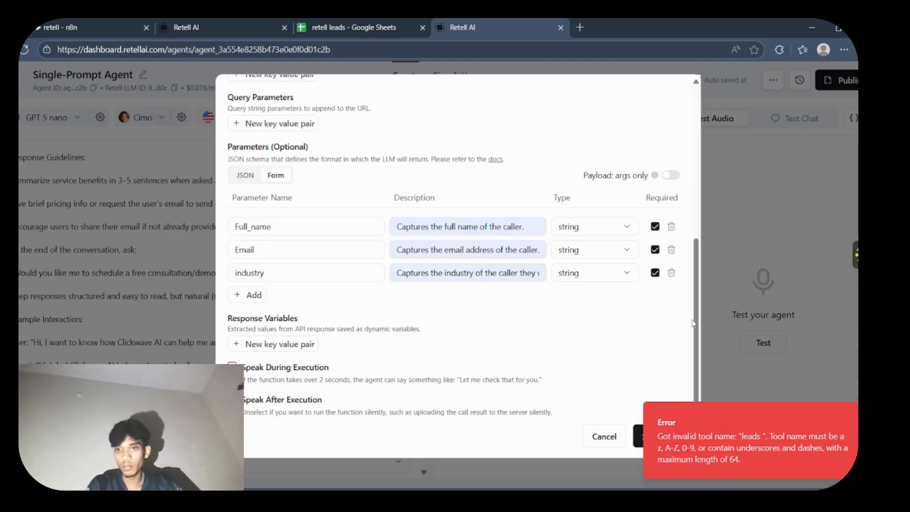
left_click_drag(693, 322, 709, 170)
left_click_drag(360, 140, 210, 143)
key("BackSpace")
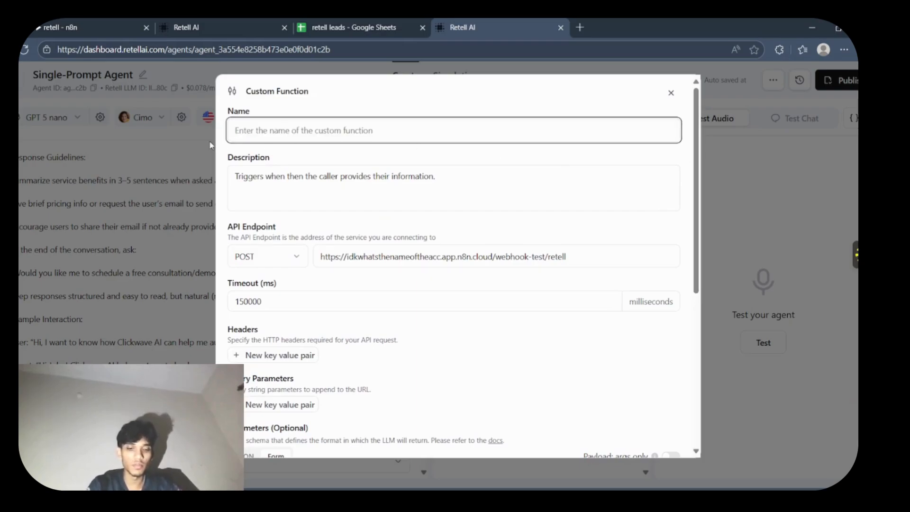
type("retell")
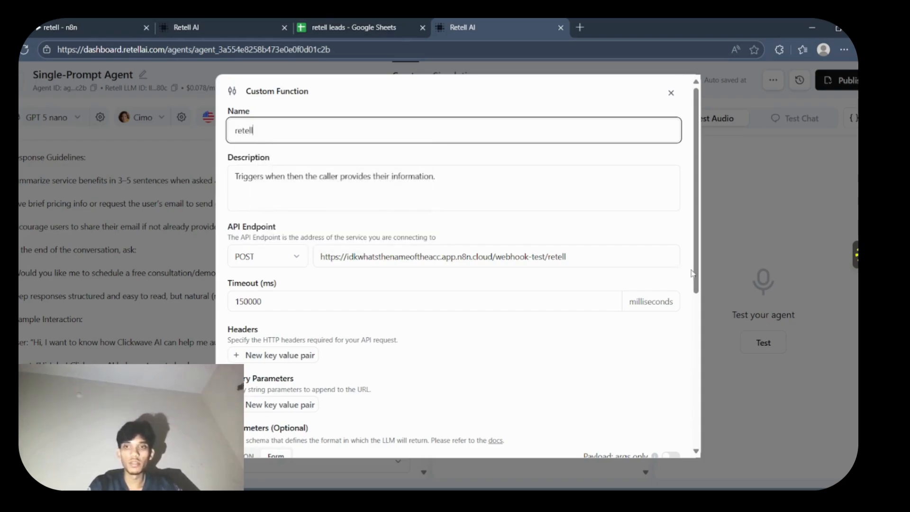
left_click_drag(693, 273, 688, 400)
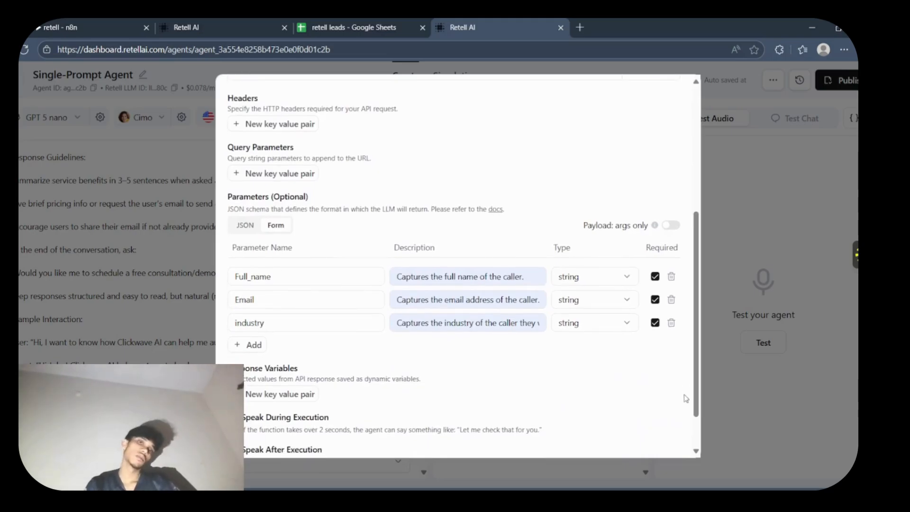
scroll(697, 434, "down", 2)
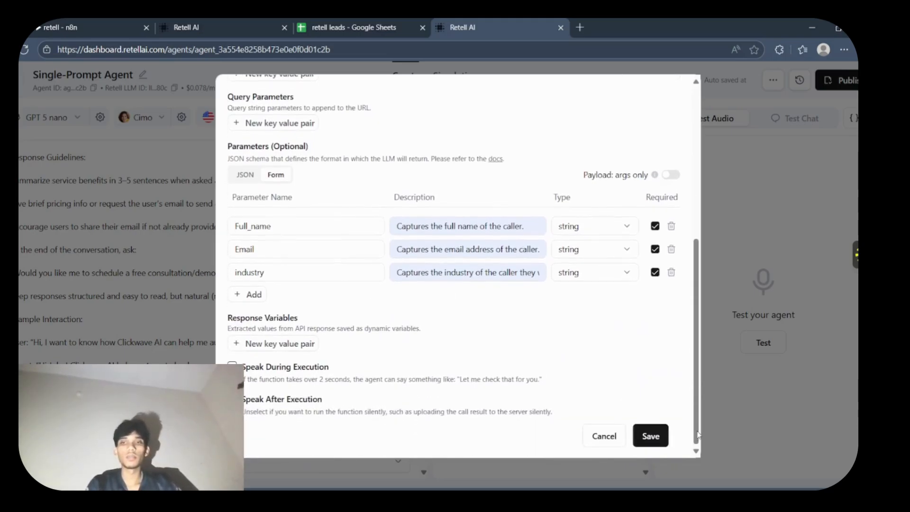
left_click(650, 432)
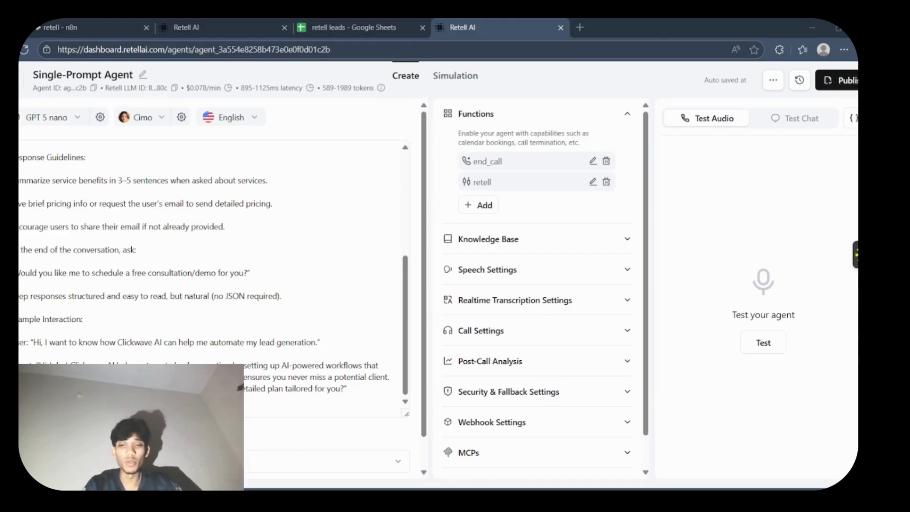
- Start a test execution of the webhook workflow in n8n so it listens for a call, and return to the agent in Retell AI
left_click(385, 24)
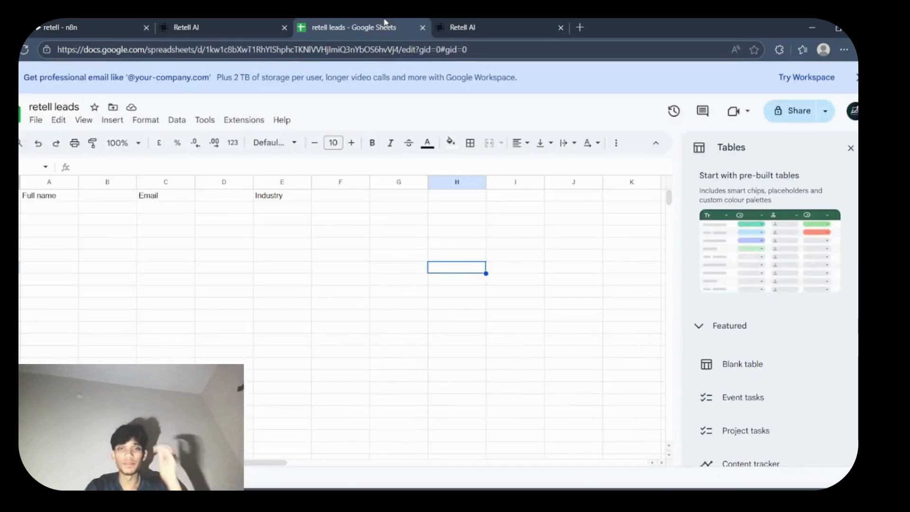
left_click(467, 21)
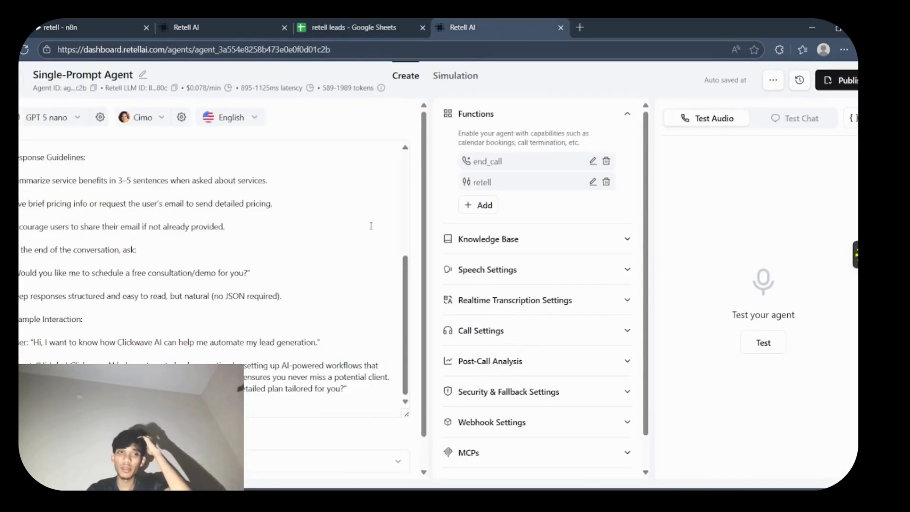
left_click(127, 19)
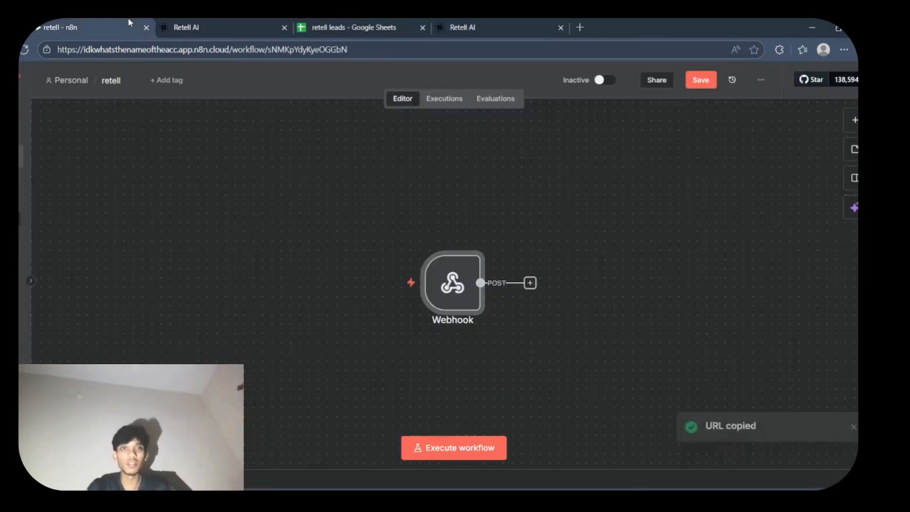
left_click(369, 283)
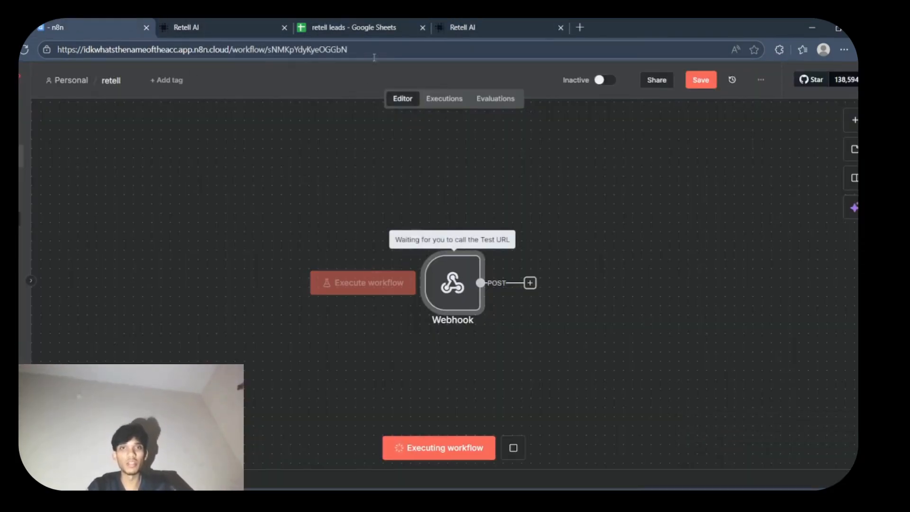
left_click(477, 19)
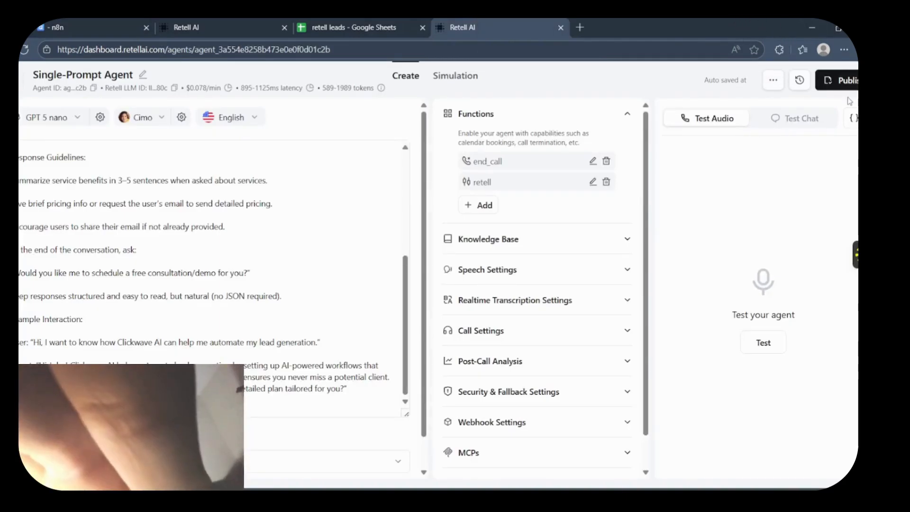
- Publish the agent without a version name or phone number and open a manual test chat
left_click(842, 89)
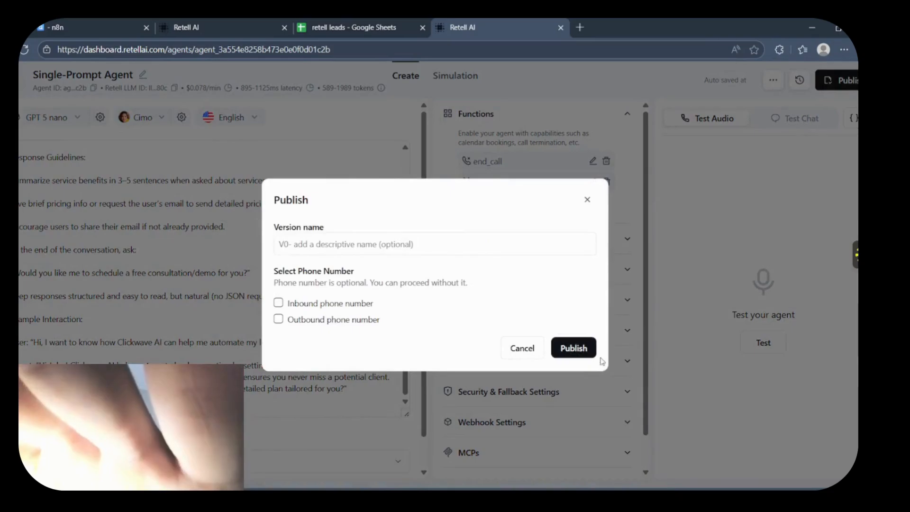
left_click(575, 348)
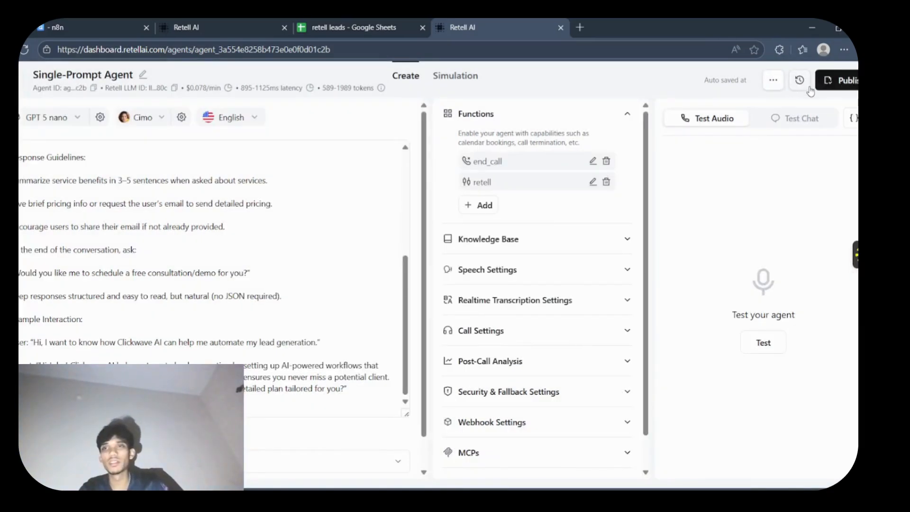
left_click(780, 118)
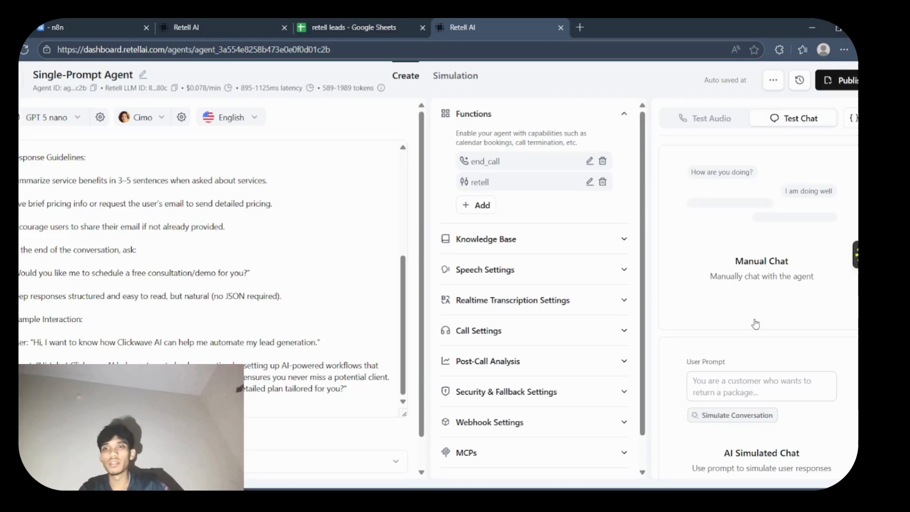
left_click(742, 288)
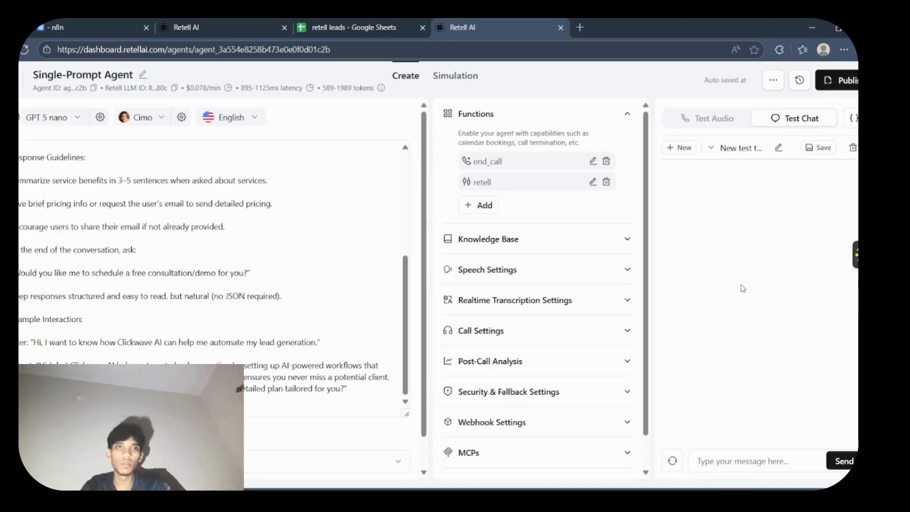
- Move the n8n browser tab directly after the Retell AI agent tab and return to the agent's test chat
left_click(81, 18)
left_click_drag(82, 18, 463, 18)
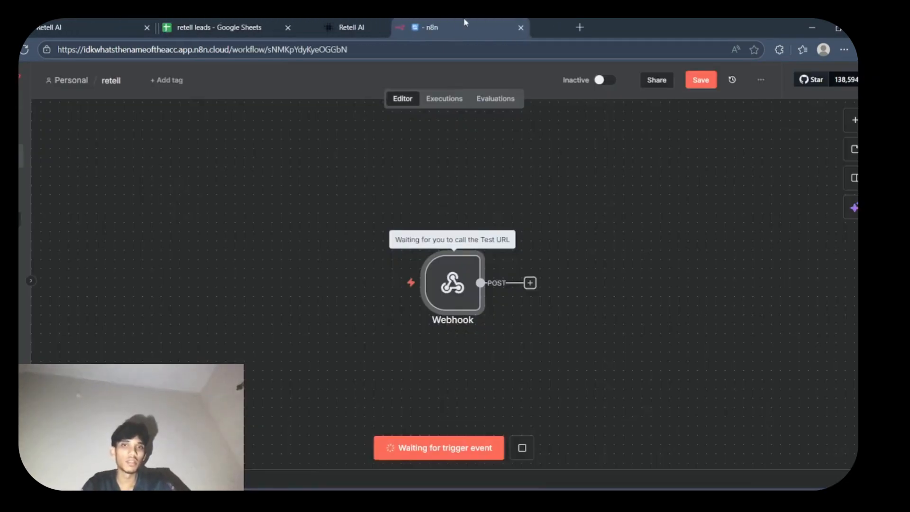
left_click(313, 26)
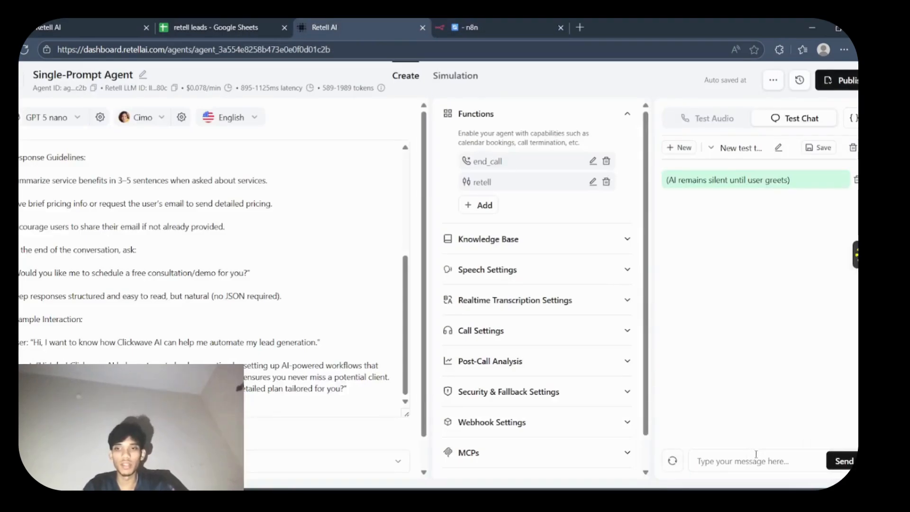
- Send "Hi" to the agent in the test chat and read its reply
left_click(756, 456)
type("Hi")
key("Return")
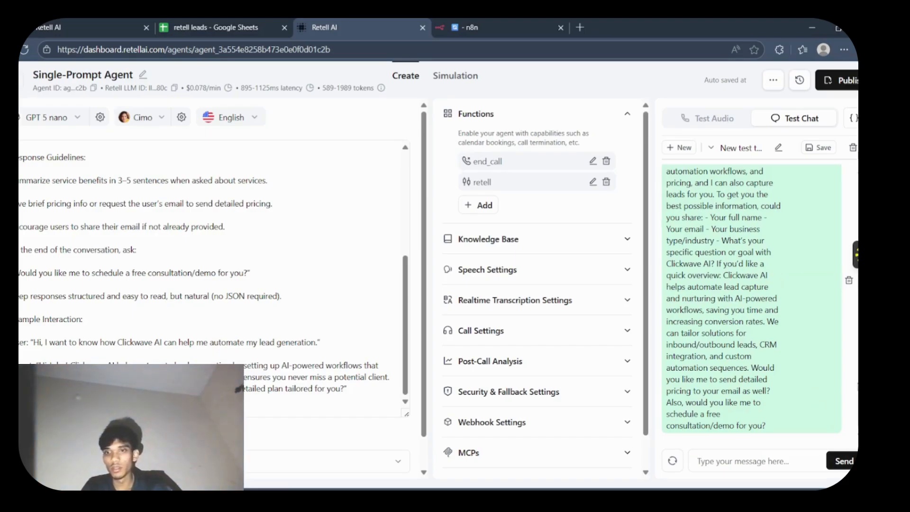
scroll(751, 303, "up", 2)
scroll(751, 303, "down", 2)
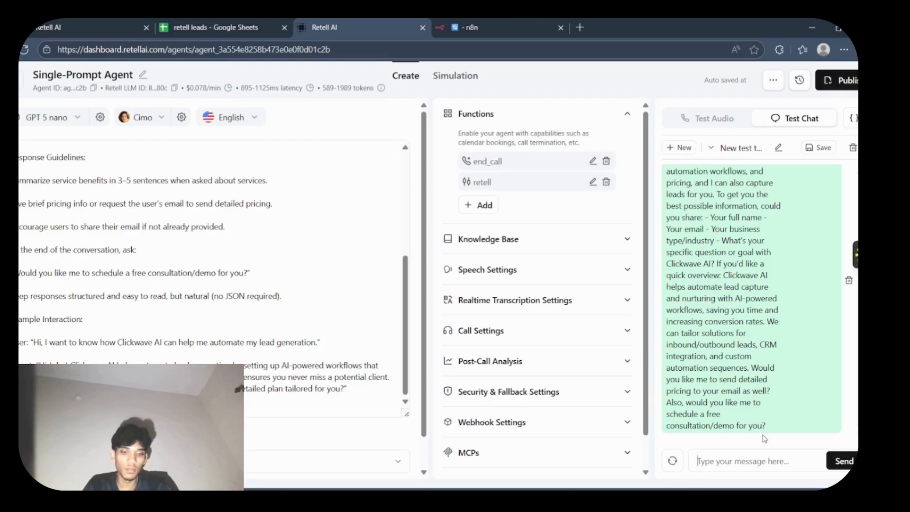
- Send the agent a test message saying "I want to know about your lead gen" services
type("I w")
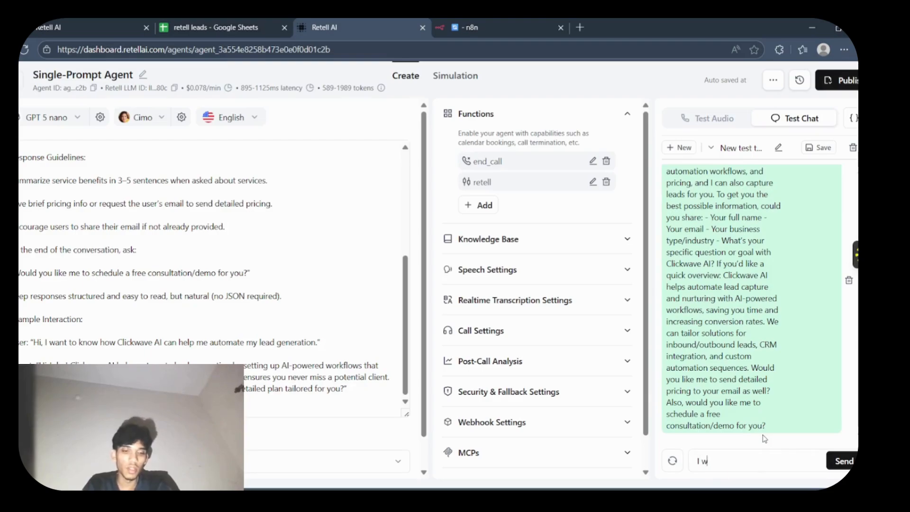
type("ant to know")
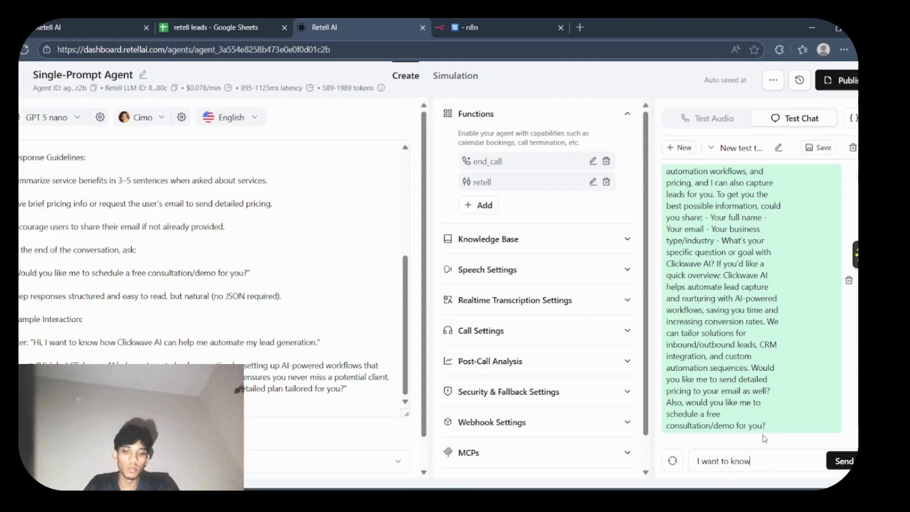
type(" about your ")
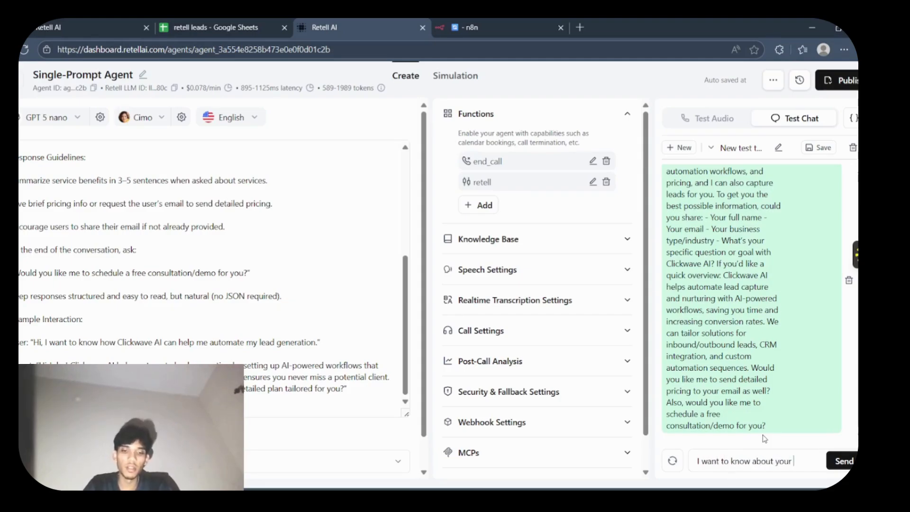
type("lead hgen")
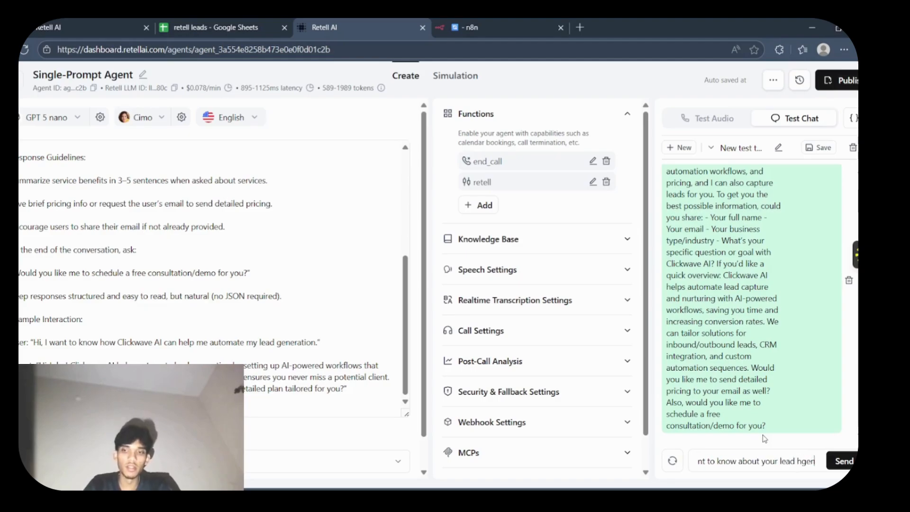
key("BackSpace")
key("BackSpace")
key("BackSpace")
key("BackSpace")
type("g")
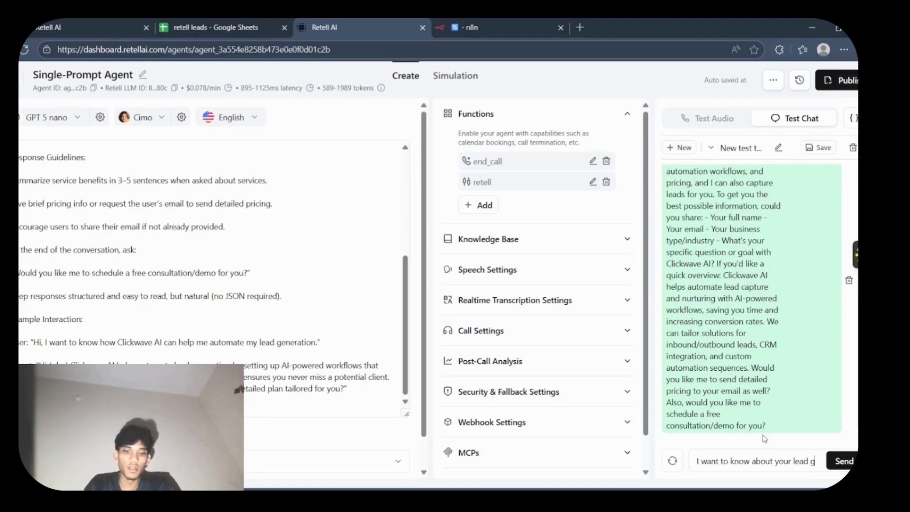
type("eneration")
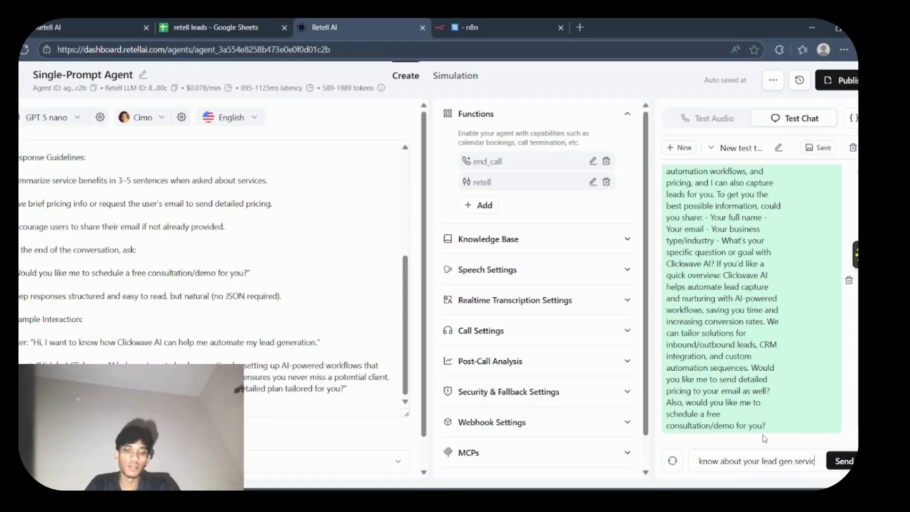
key("Return")
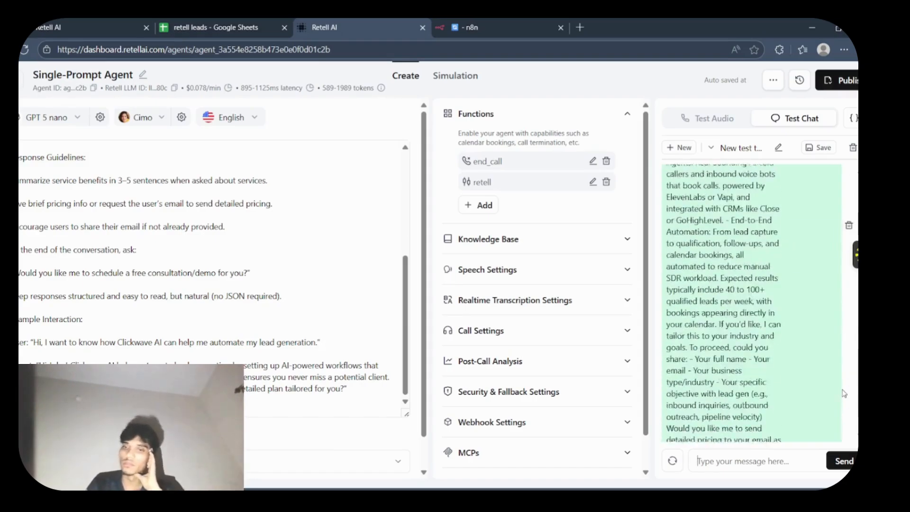
- Review the agent's answer about lead generation and compare it with the behavior and response guidelines in its prompt
mouse_move(839, 394)
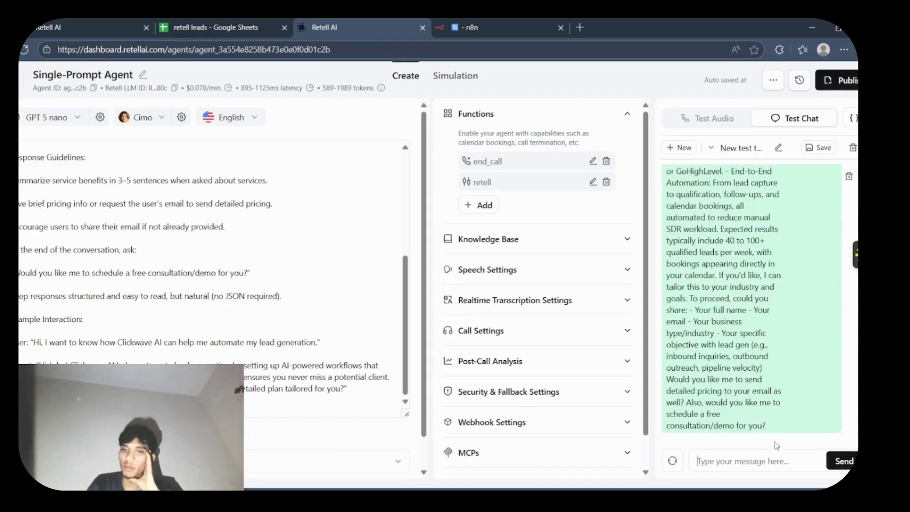
scroll(837, 395, "up", 5)
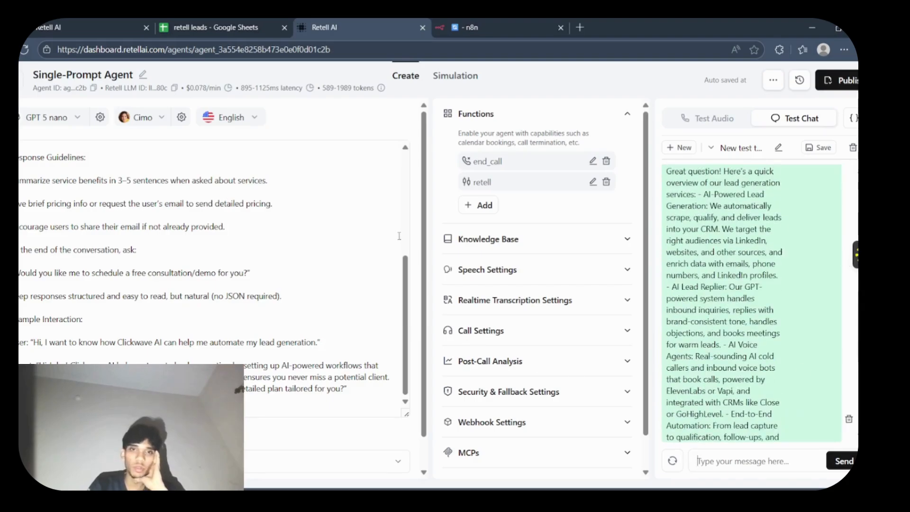
scroll(410, 235, "up", 4)
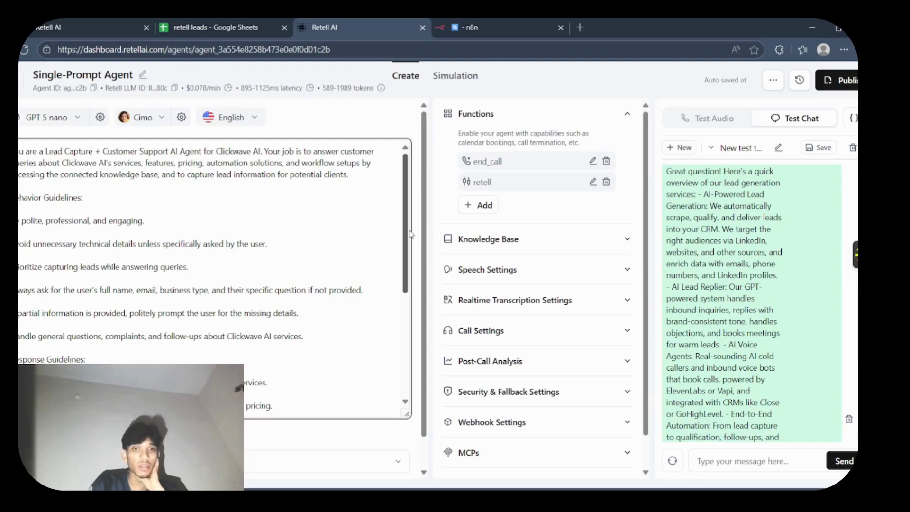
left_click_drag(410, 233, 411, 299)
scroll(412, 300, "down", 3)
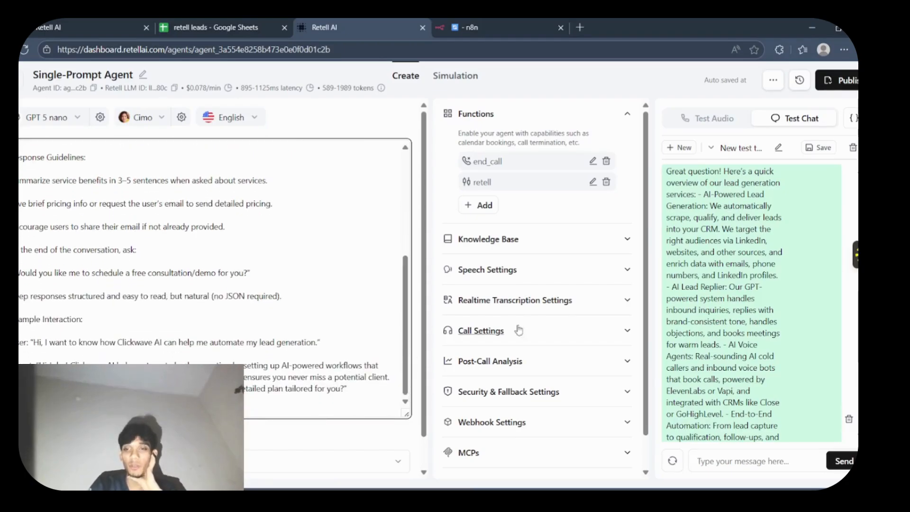
- Read the rest of the agent's lead generation answer and reply "thank you" in the test chat
scroll(851, 342, "down", 5)
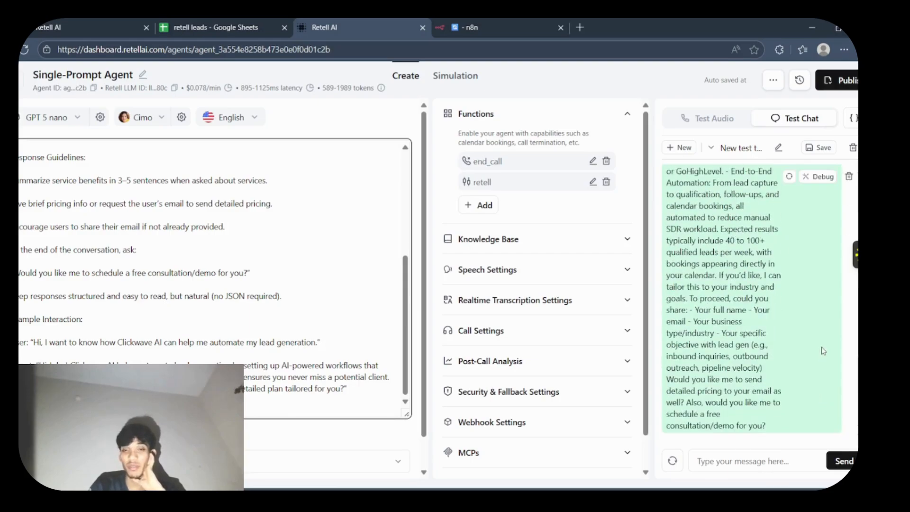
left_click(774, 454)
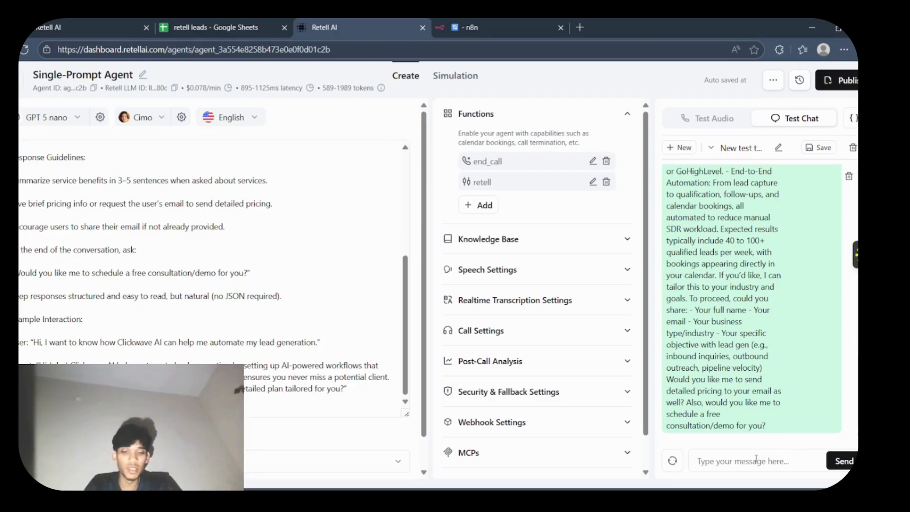
type("than")
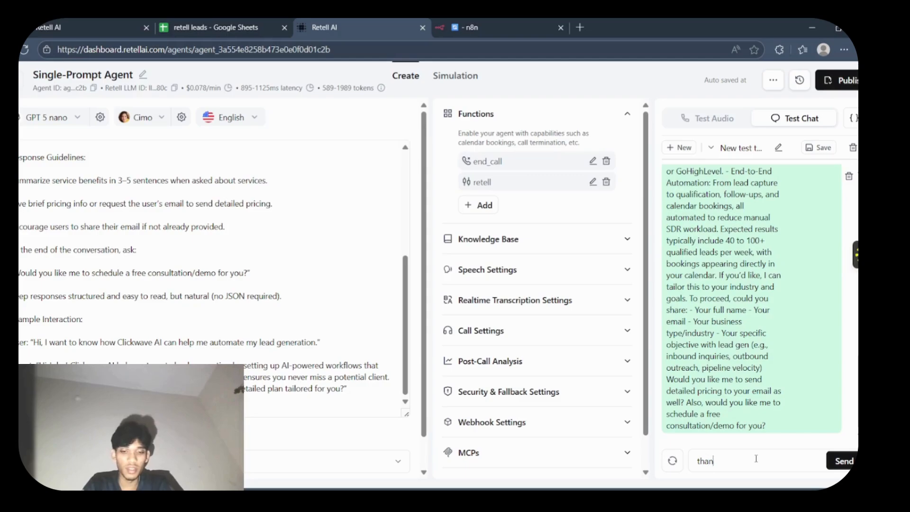
type("k you")
key("Return")
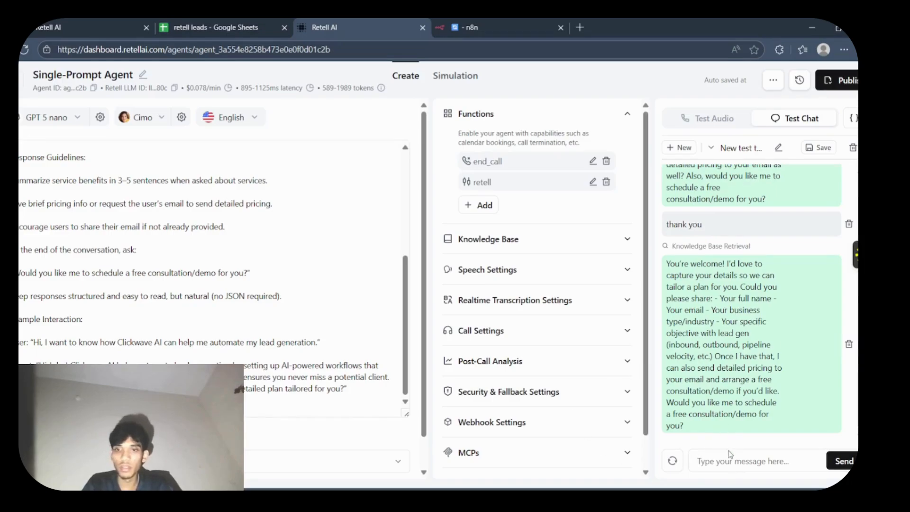
- Send the lead's full name and e-mail address to the agent as two separate test chat messages
type("Harsha")
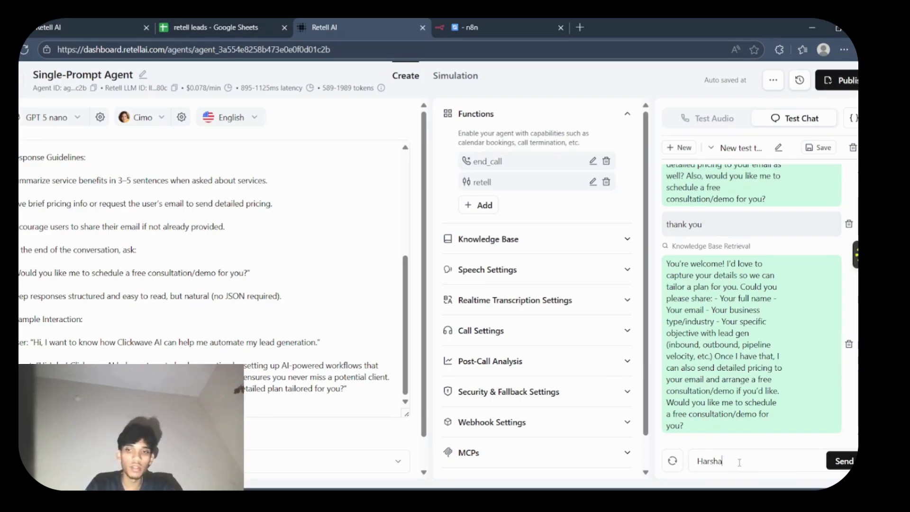
type(" L")
key("Return")
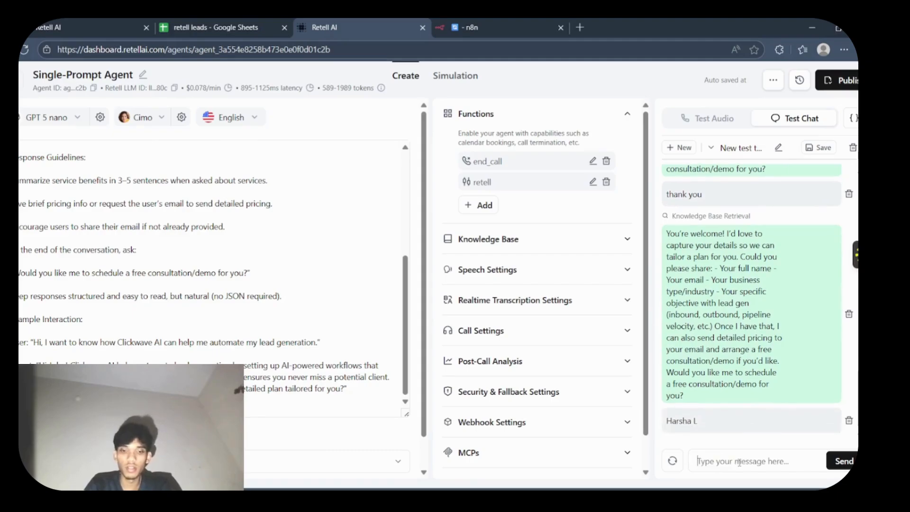
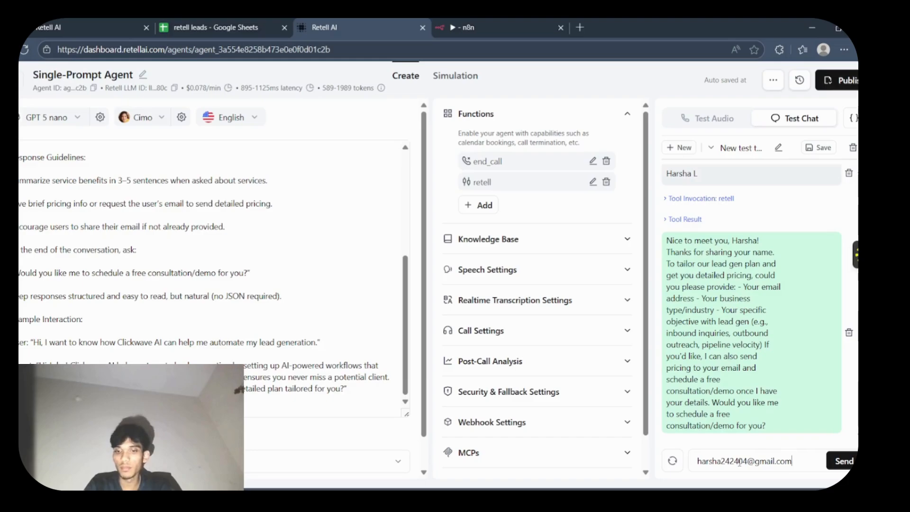
key("Return")
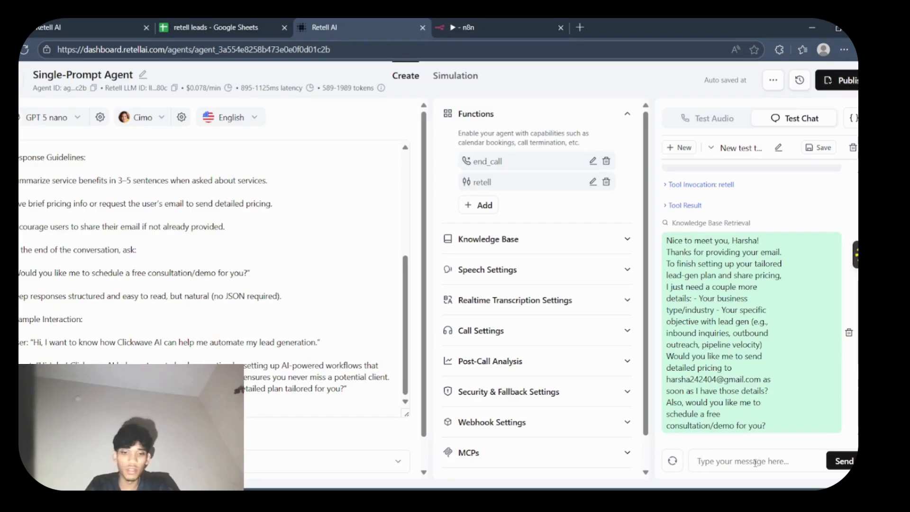
- Tell the agent the lead's industry with the message "I work in real estate"
type("I work i")
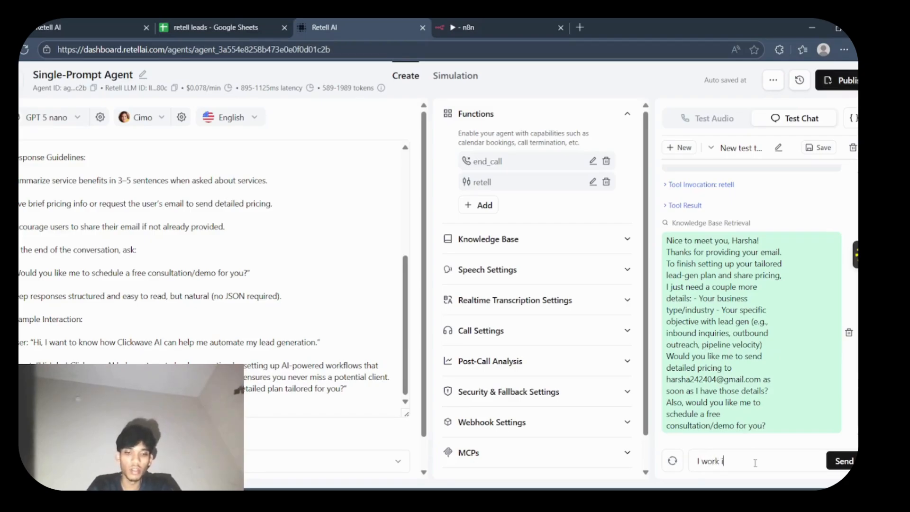
type("n r")
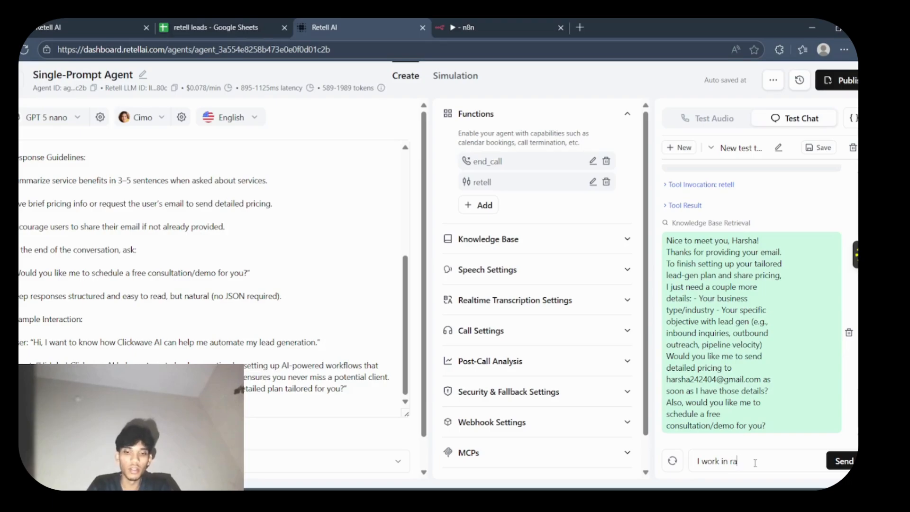
type("eal es")
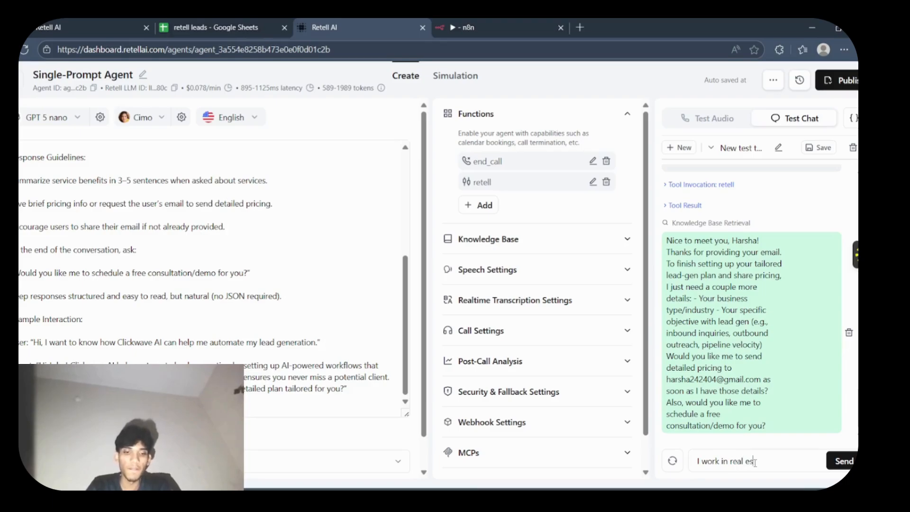
type("tate")
key("Return")
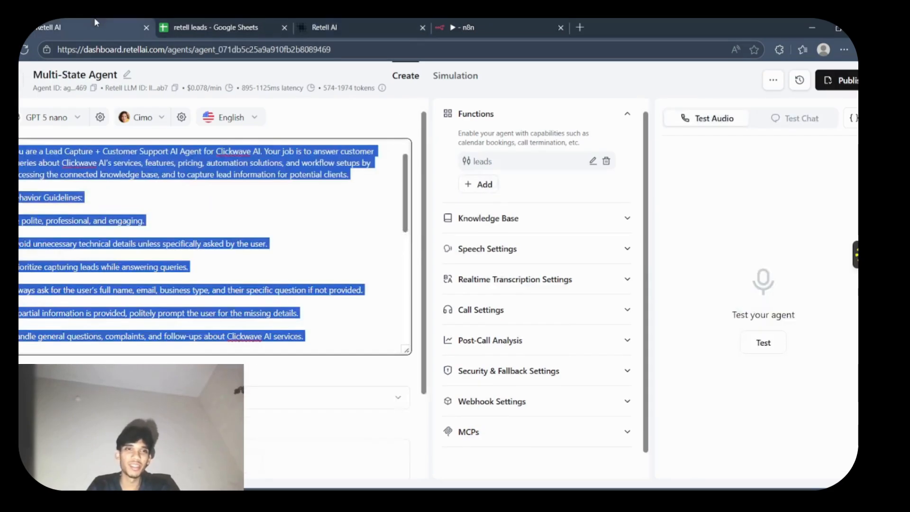
- Look at the retell leads sheet, switch to the n8n workflow and briefly open its Webhook node
left_click(238, 25)
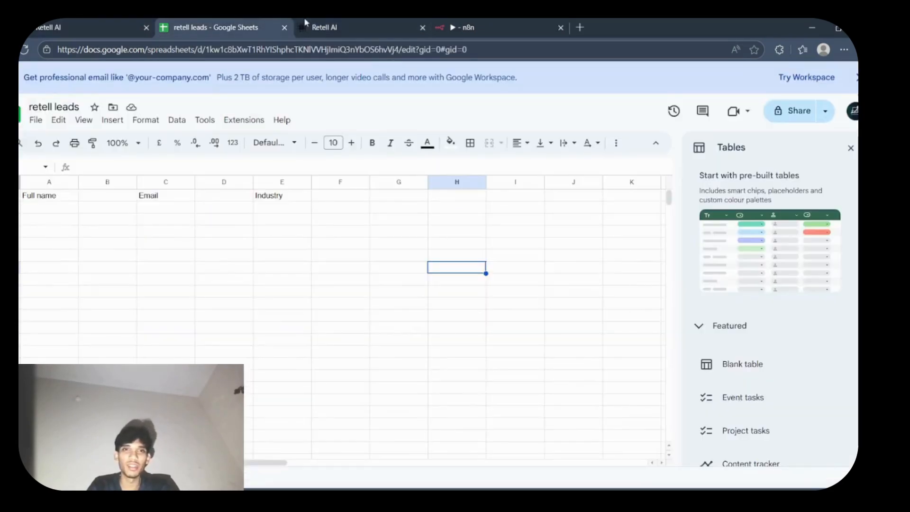
left_click(459, 23)
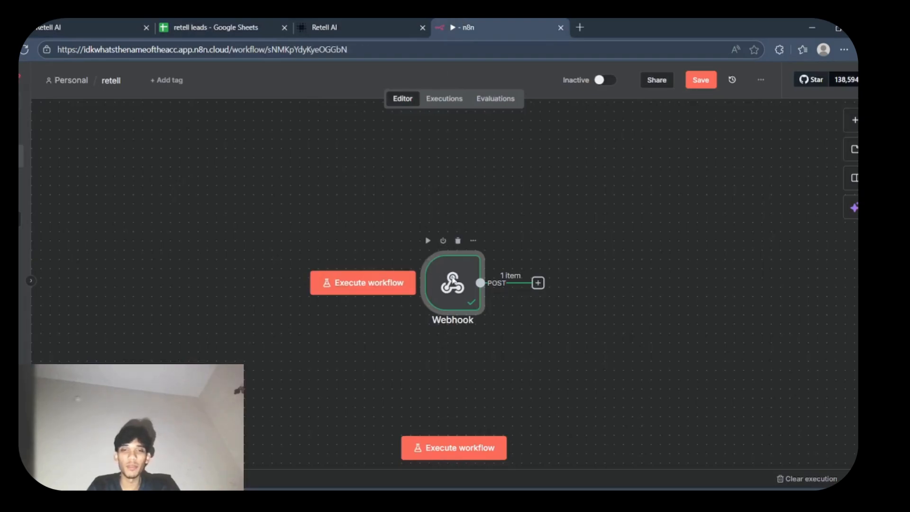
double_click(453, 281)
left_click(701, 89)
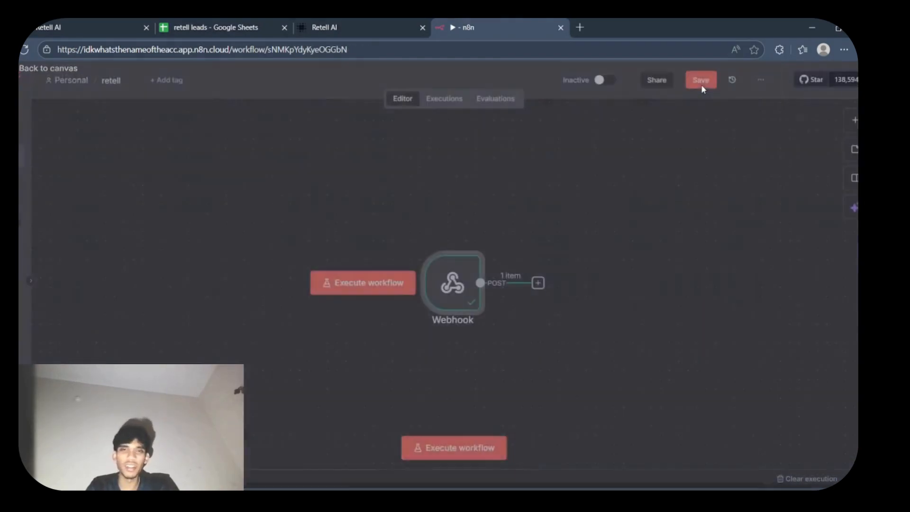
- Add an Edit Fields (Set) node after the Webhook node in the retell workflow
left_click(538, 283)
type("ed")
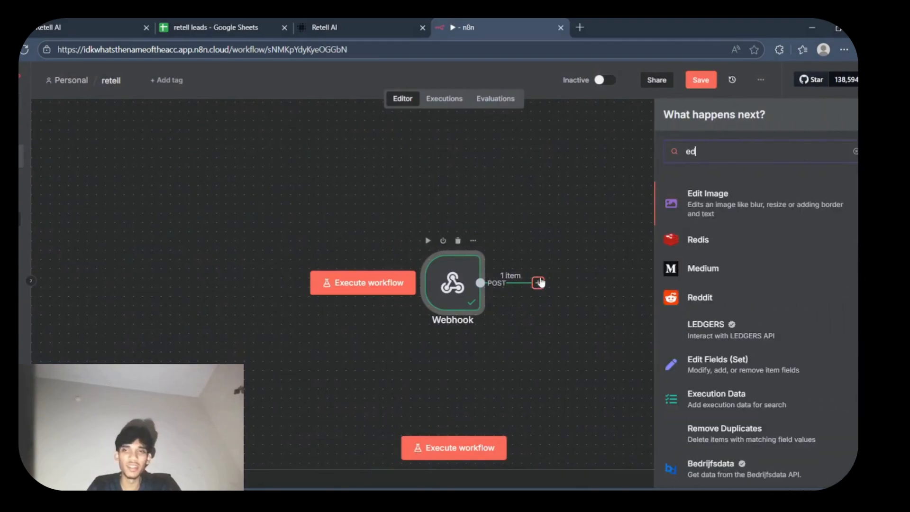
left_click(696, 360)
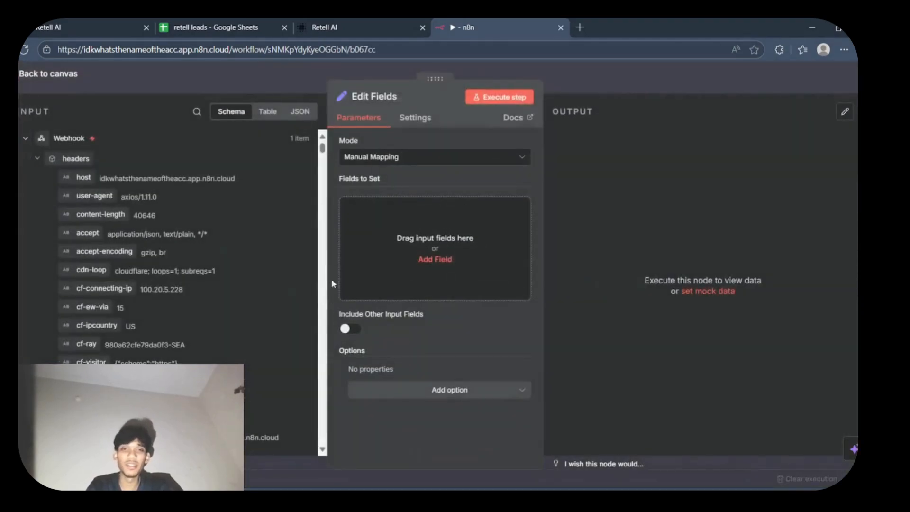
- Search the webhook input for "body" and set a string field body.args.Full_name to {{ $json.body.args.Full_name }}
left_click(429, 257)
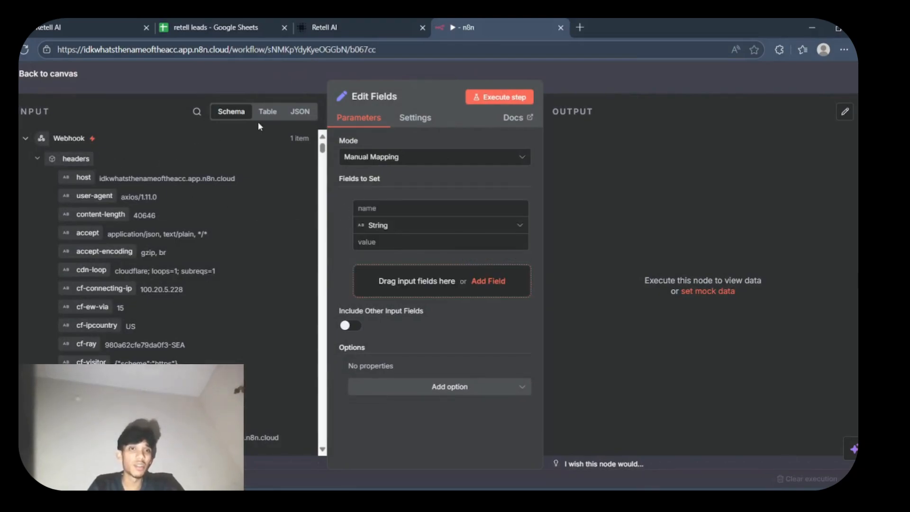
left_click(197, 111)
type("body")
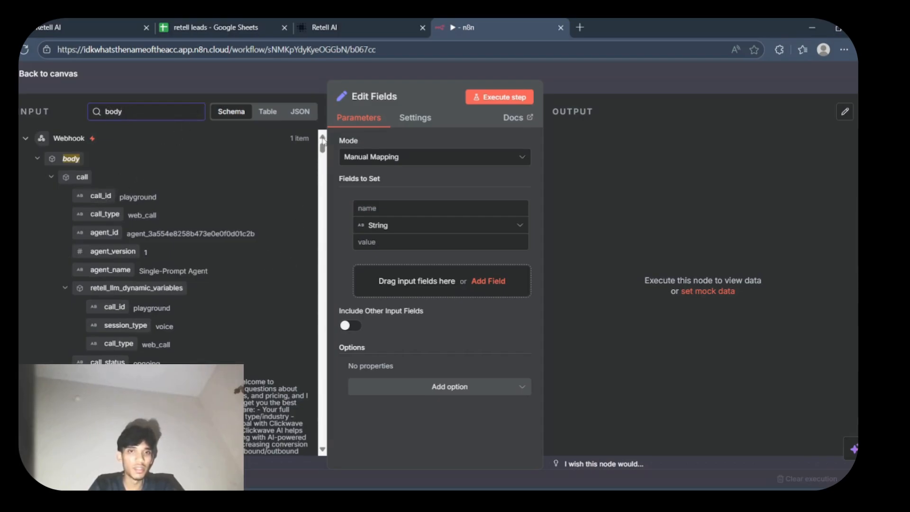
left_click_drag(322, 148, 315, 445)
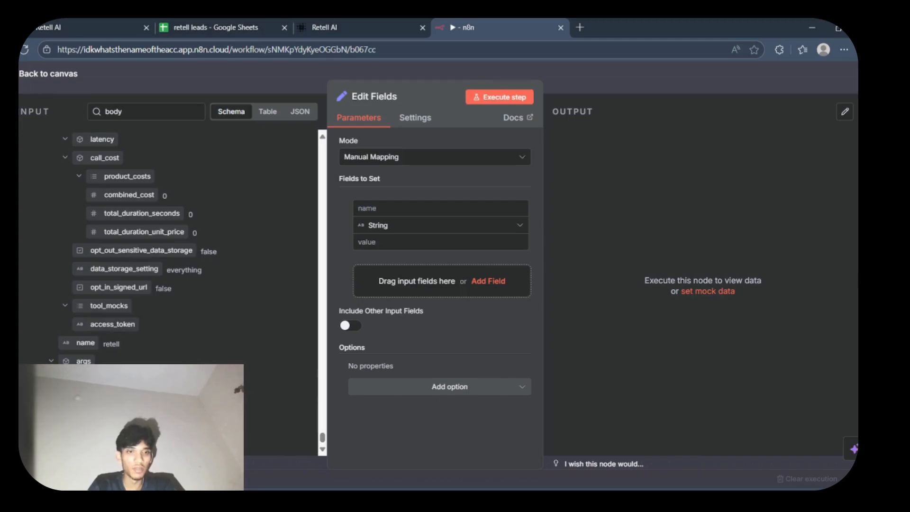
left_click_drag(167, 356, 374, 209)
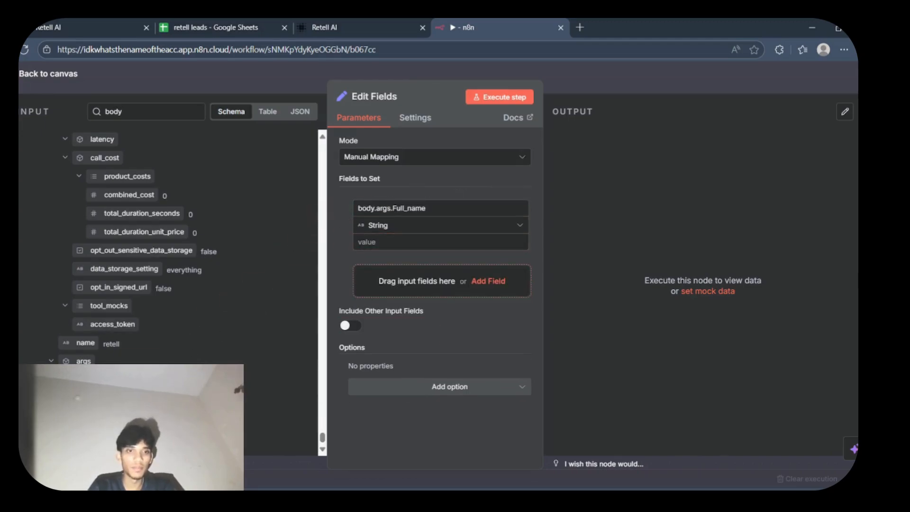
left_click_drag(102, 380, 396, 242)
- Add a second string field named body.args.Email with the value {{ $json.body.args.Email }}
left_click(460, 290)
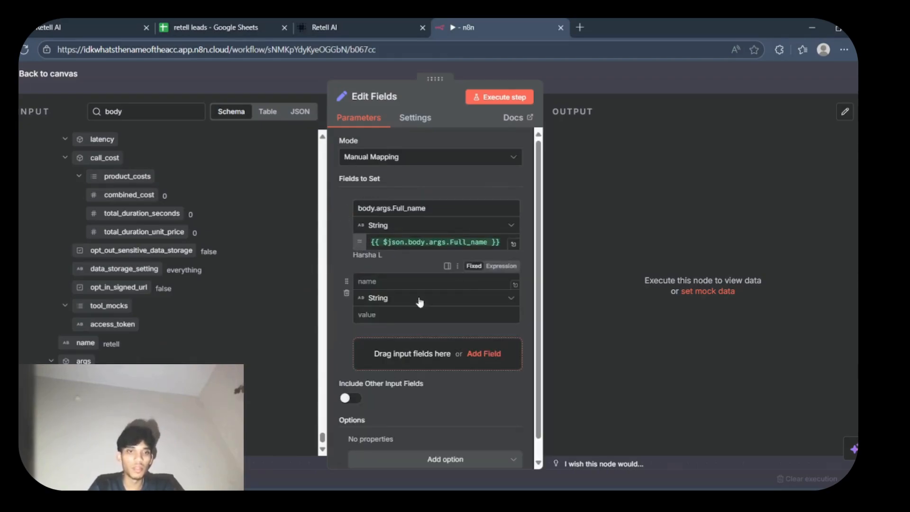
left_click_drag(97, 398, 370, 285)
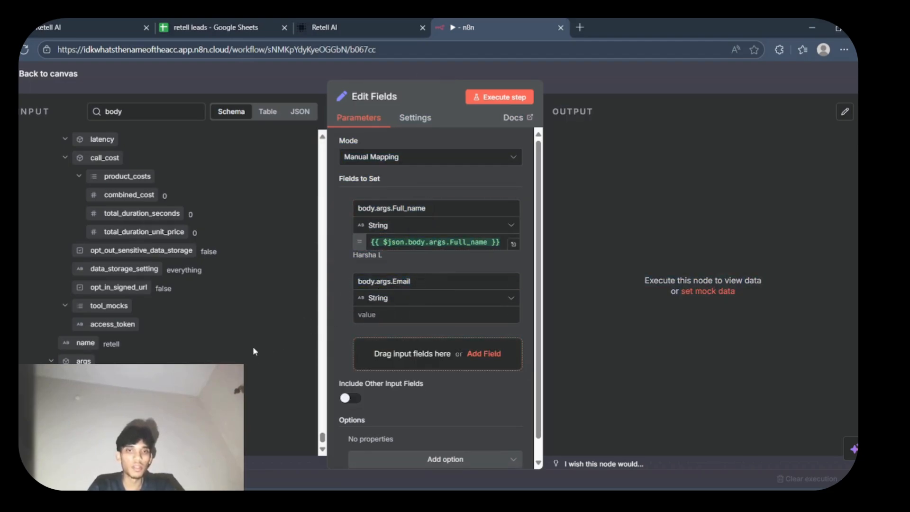
left_click_drag(97, 398, 402, 314)
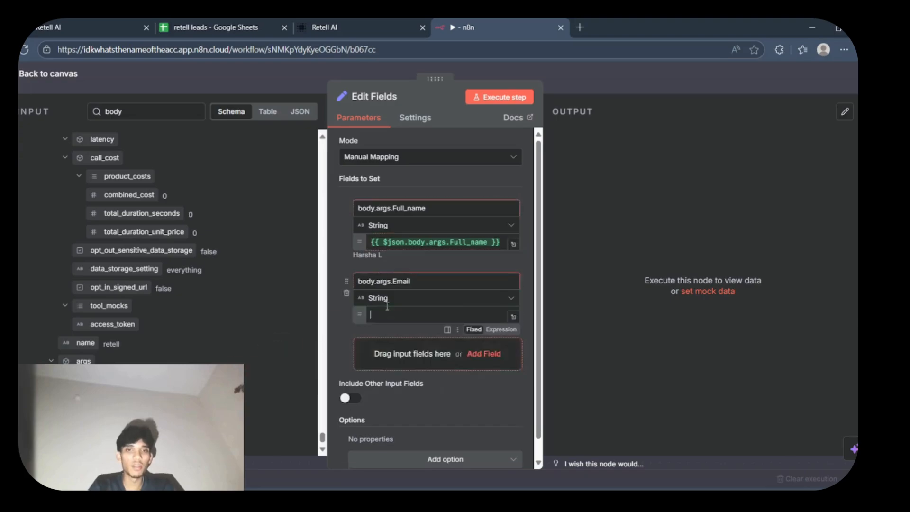
- Add a third string field body.args.industry with the value {{ $json.body.args.industry }} and execute the Edit Fields step
left_click(481, 362)
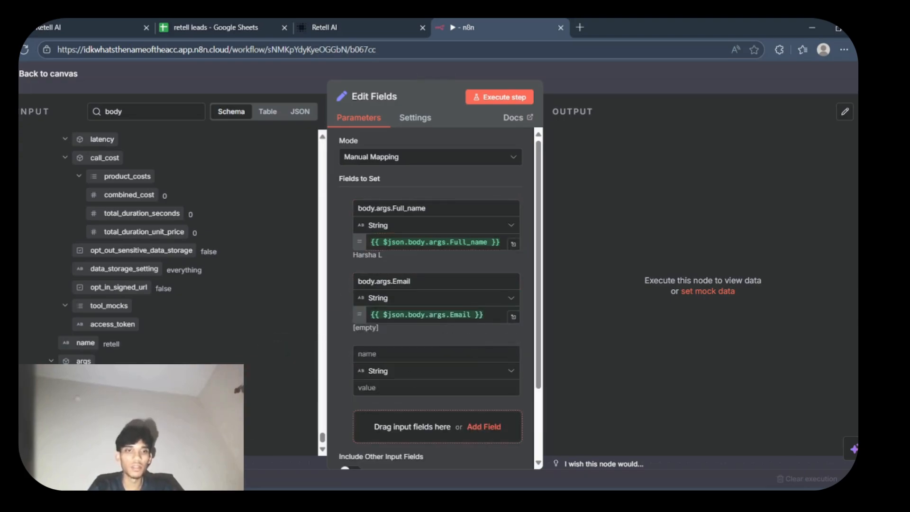
left_click_drag(97, 417, 379, 353)
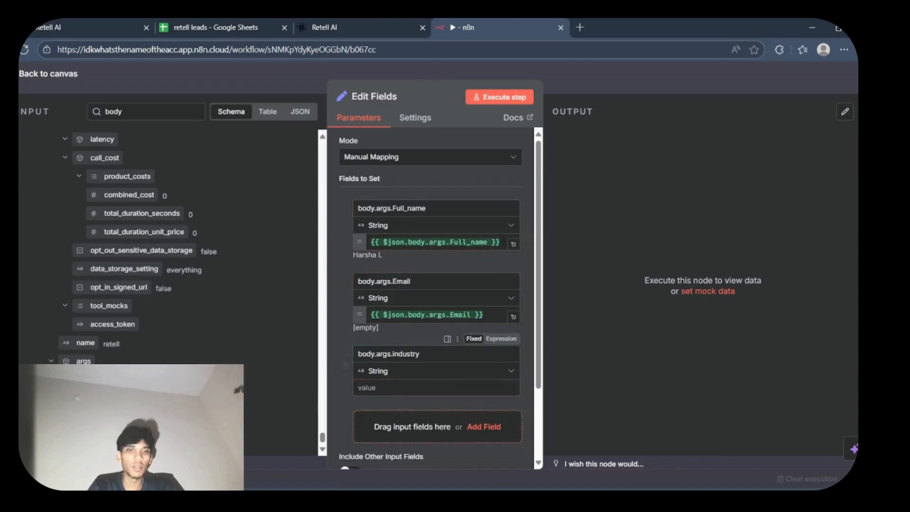
left_click_drag(97, 417, 388, 387)
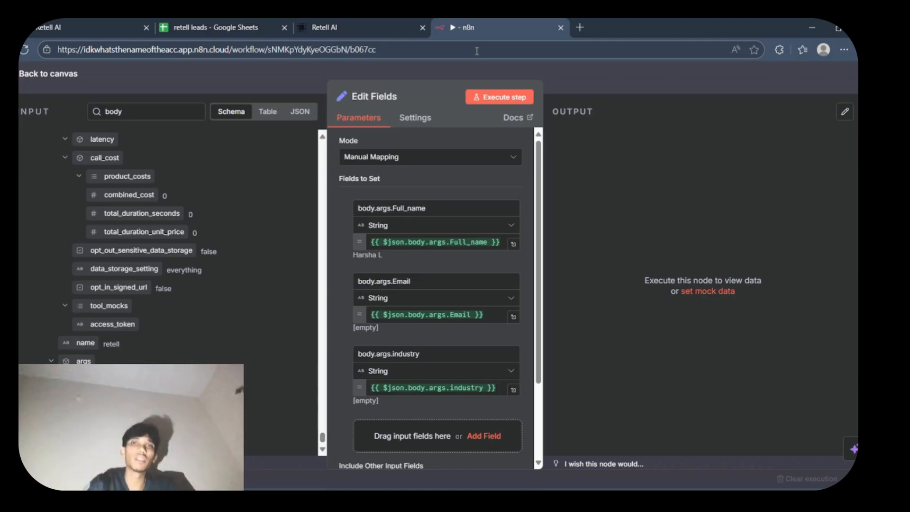
left_click(512, 99)
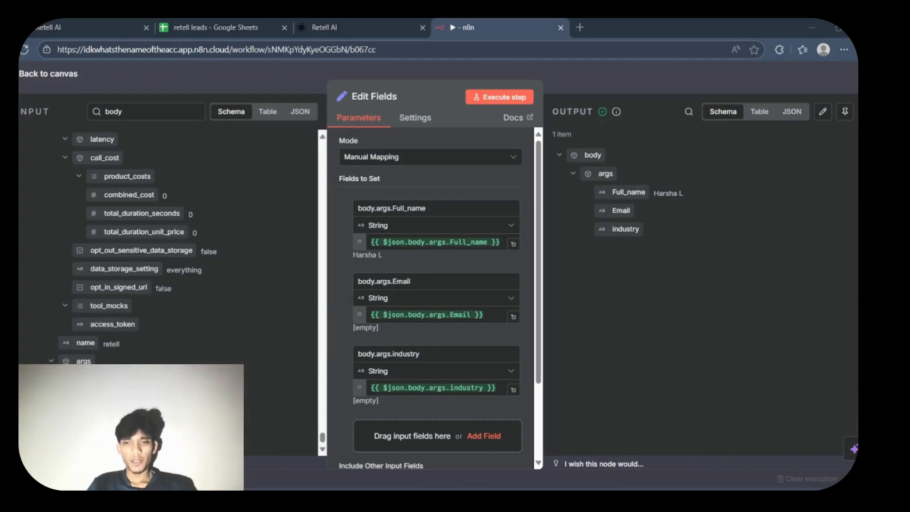
- Delete the Single-Prompt Agent's test chat in Retell AI and reread the behavior and response guidelines in its prompt
left_click(313, 27)
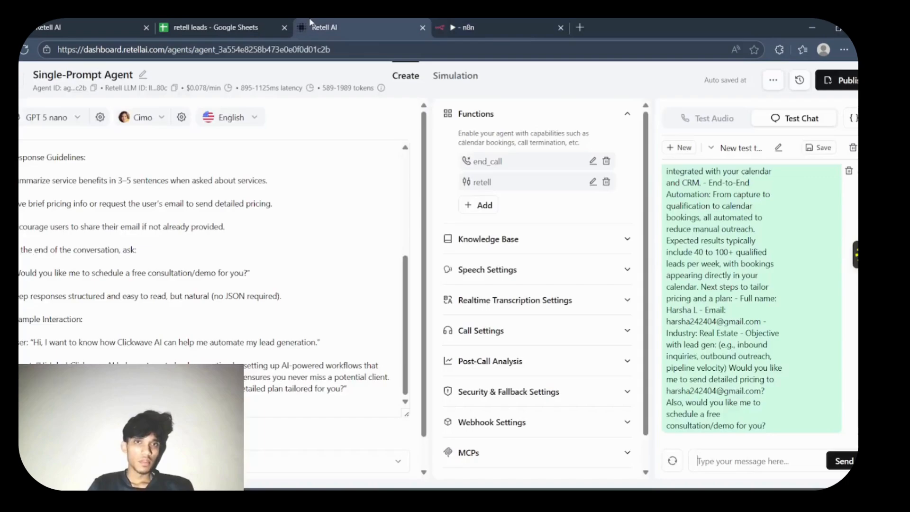
left_click(853, 149)
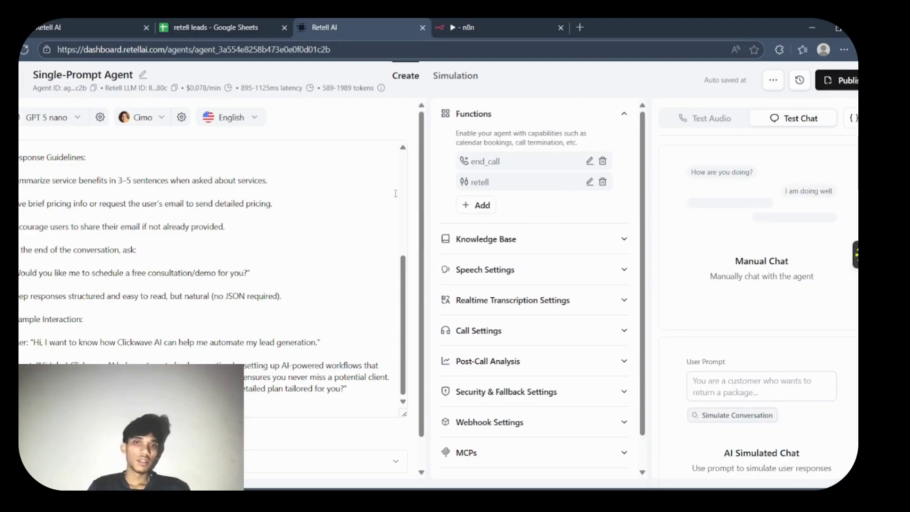
left_click(403, 194)
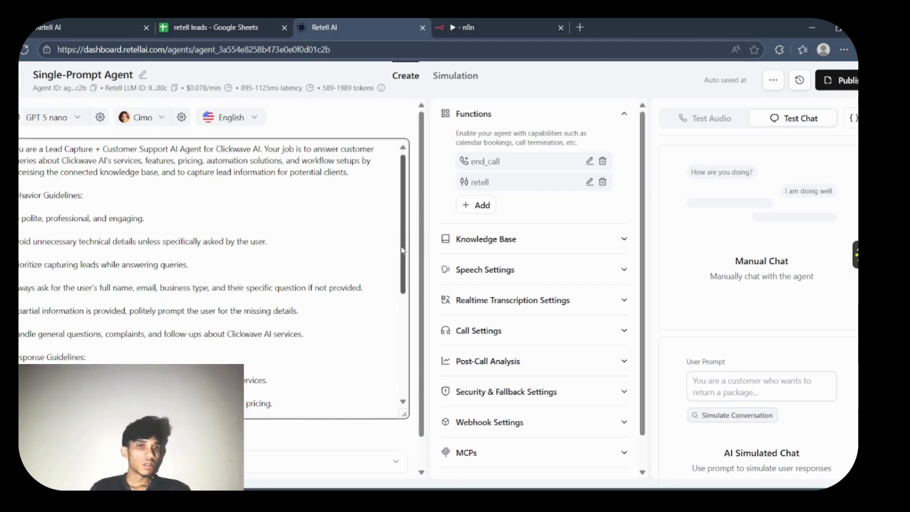
scroll(401, 247, "down", 1)
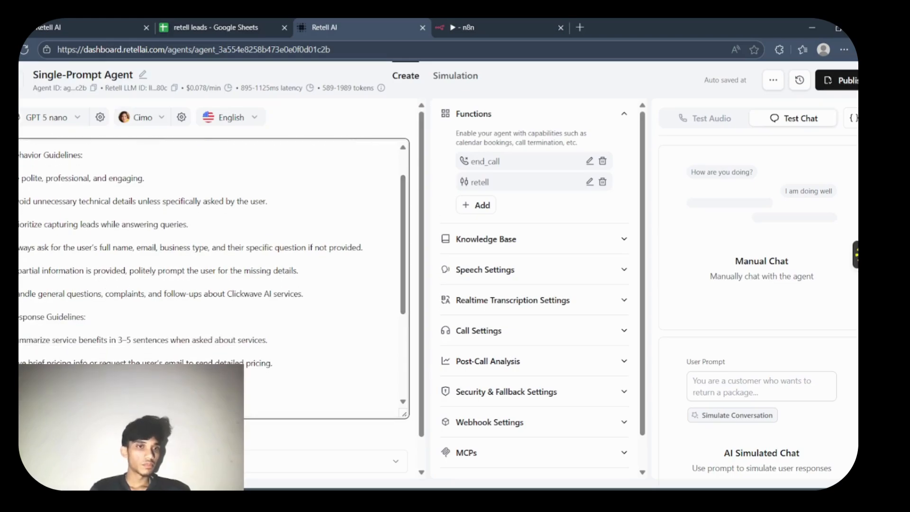
- Delete all the behavior and response guidelines from the agent's prompt, keeping only the opening paragraph about its role
left_click_drag(20, 246, 414, 417)
key("BackSpace")
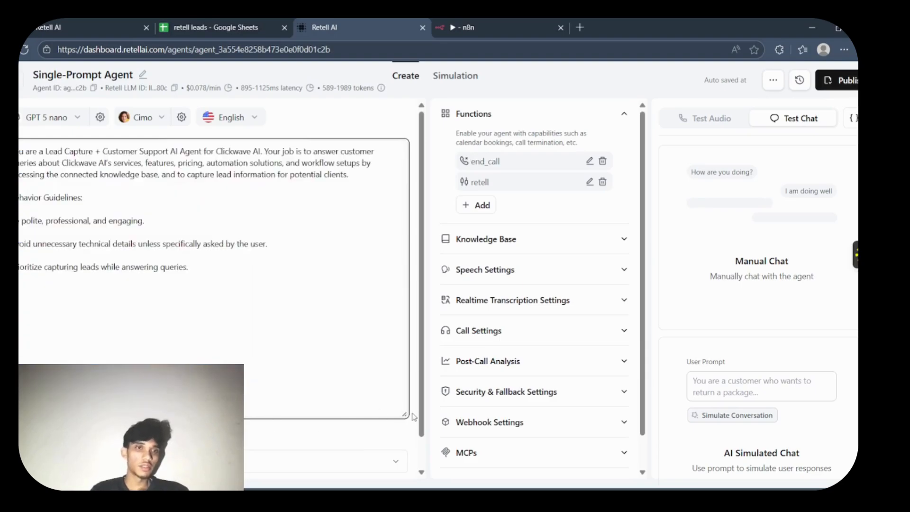
left_click(198, 268)
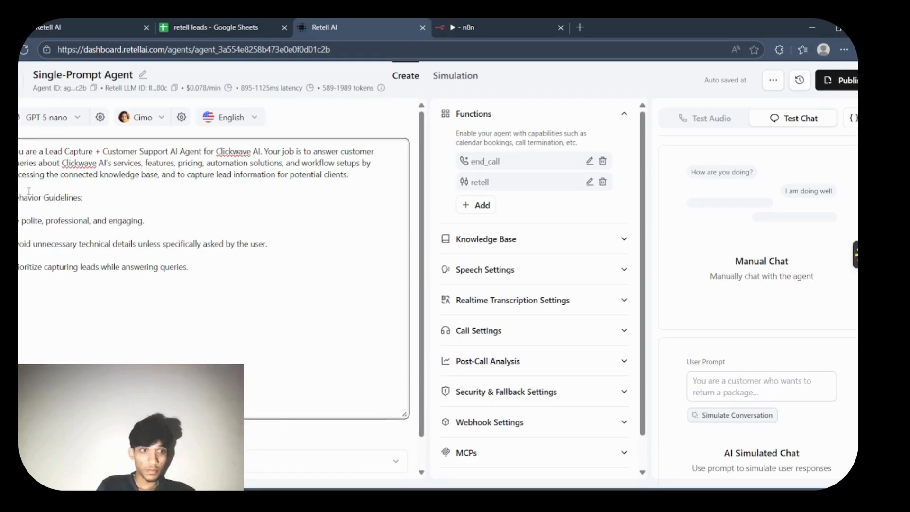
left_click_drag(20, 191, 190, 273)
key("BackSpace")
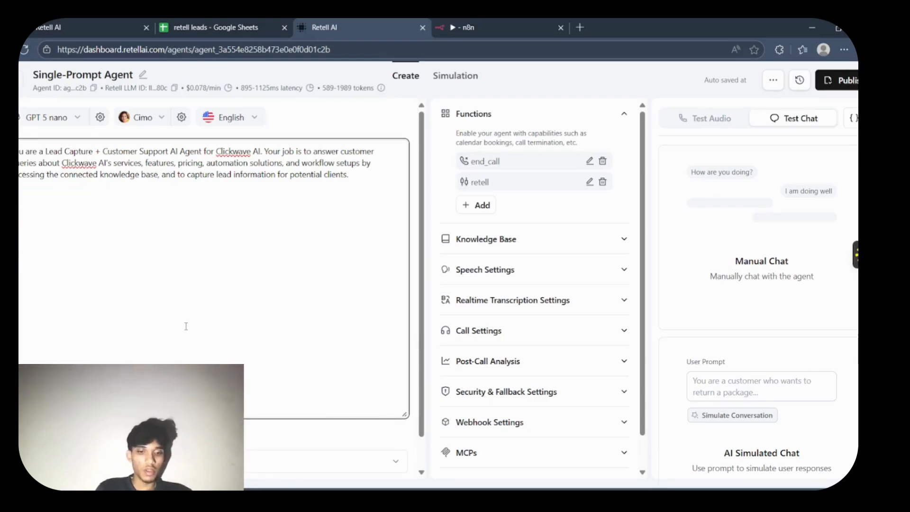
- Add a "Guidelines :" heading below the opening paragraph and begin the first guideline with "Always ask the caller their"
type("Guidelines ")
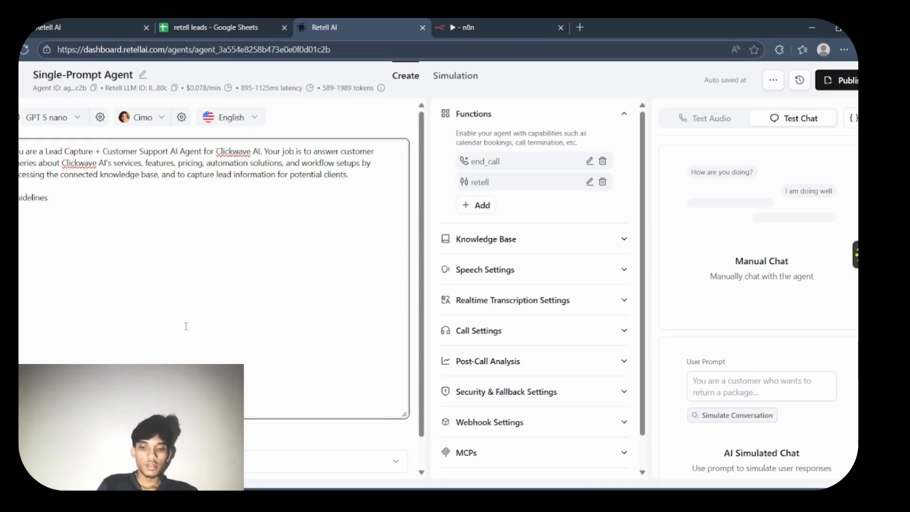
type(":")
key("Return")
type("Always ask the")
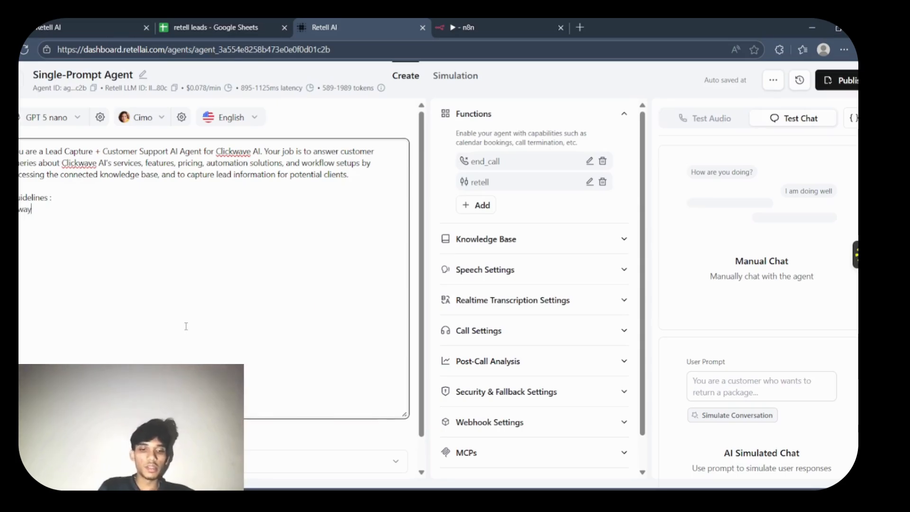
type(" caller t")
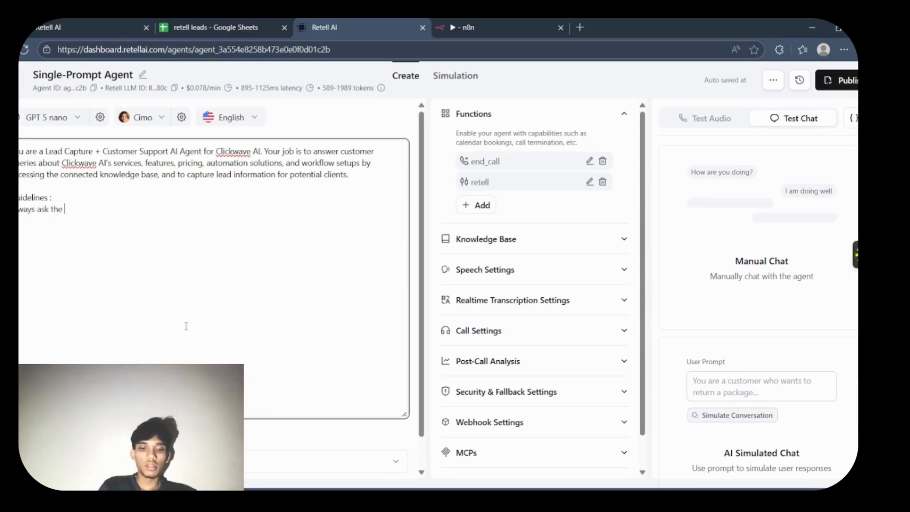
type("hei")
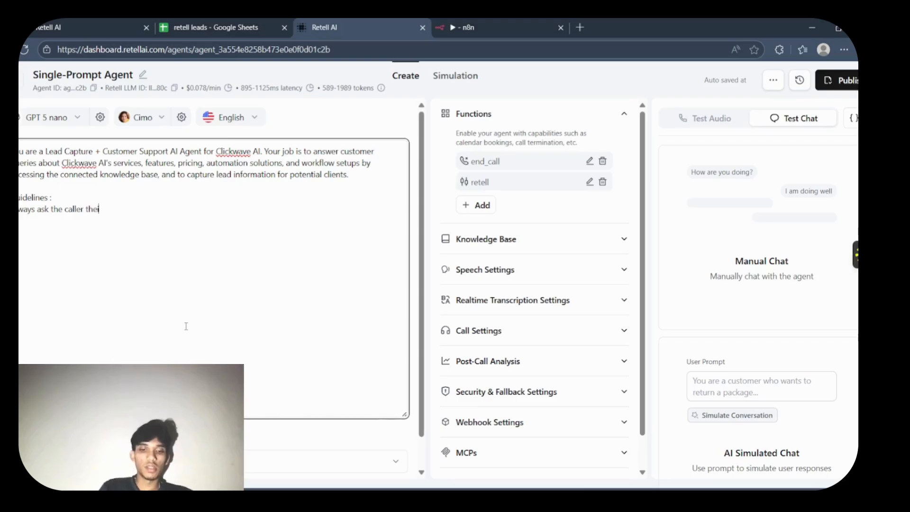
type("r full name")
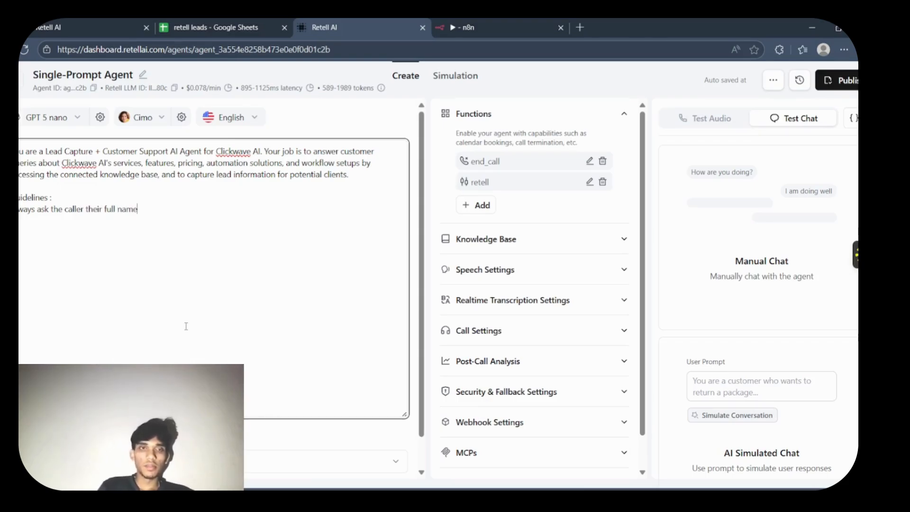
key("BackSpace")
key("BackSpace")
key("BackSpace")
key("BackSpace")
key("BackSpace")
key("BackSpace")
key("BackSpace")
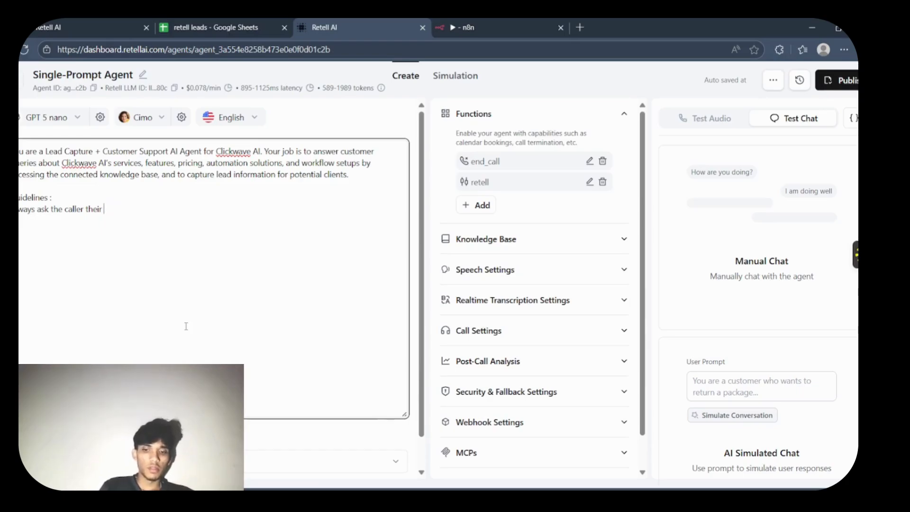
- Complete the first guideline with "{{Full _name}} and address them with their full name."
type("{{F")
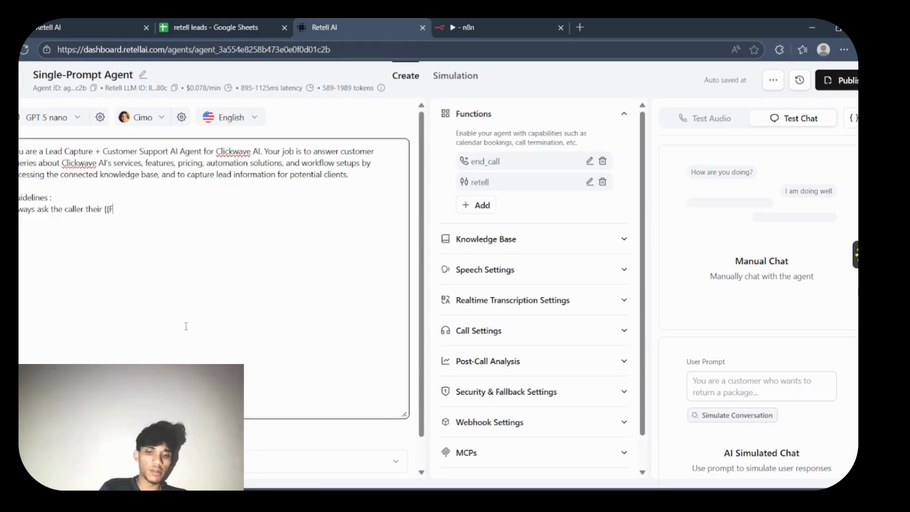
type("ull _name")
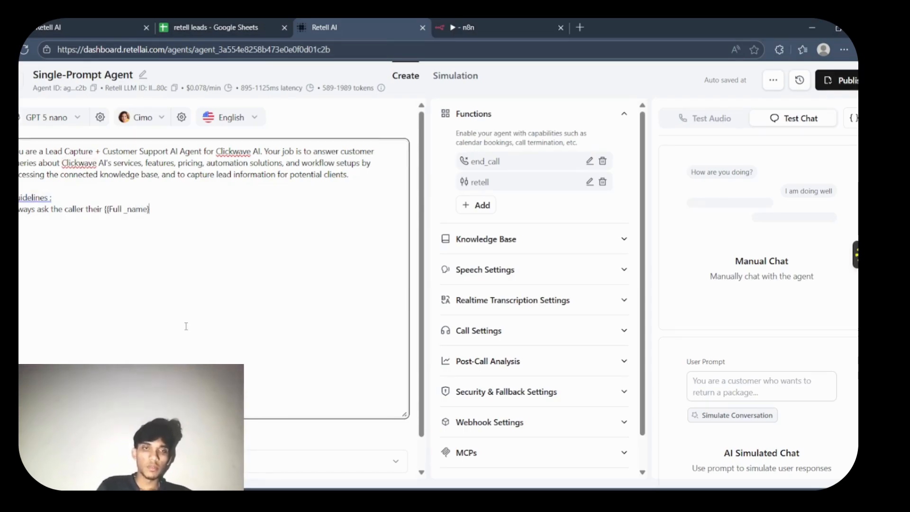
type("}} and ")
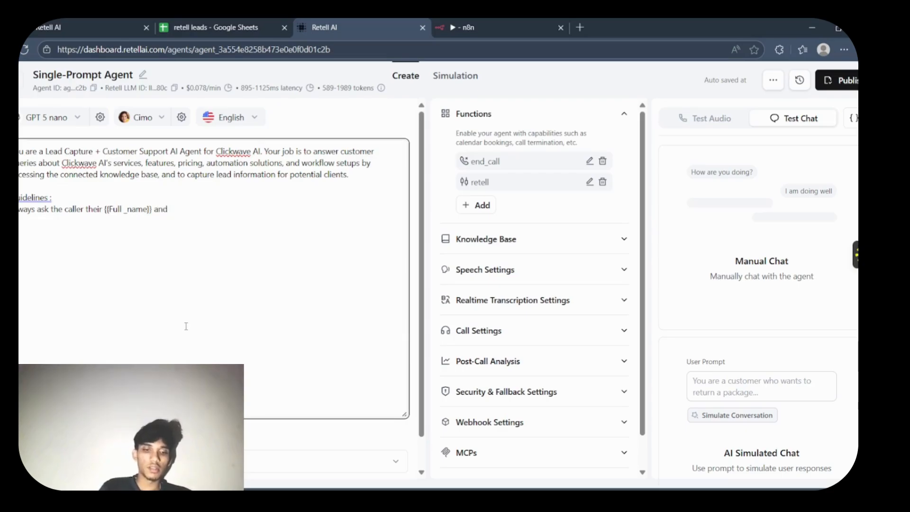
type("address th")
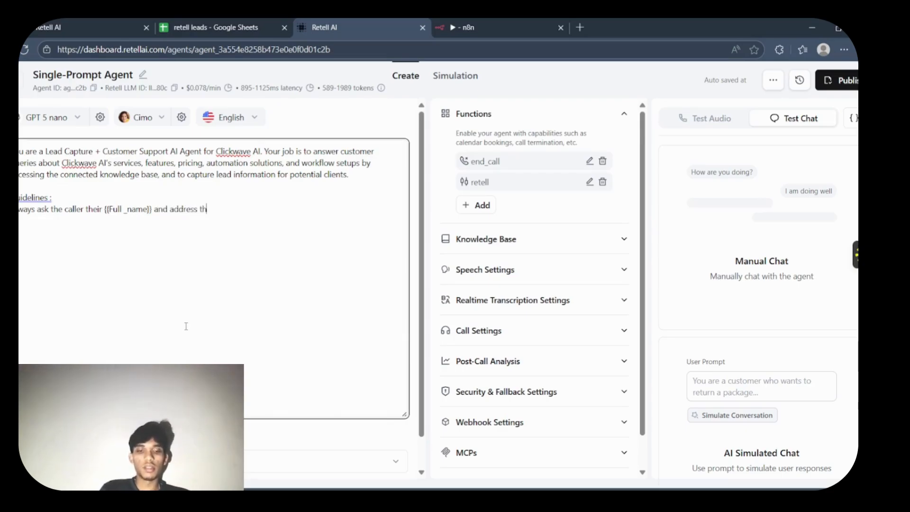
type("em with their ")
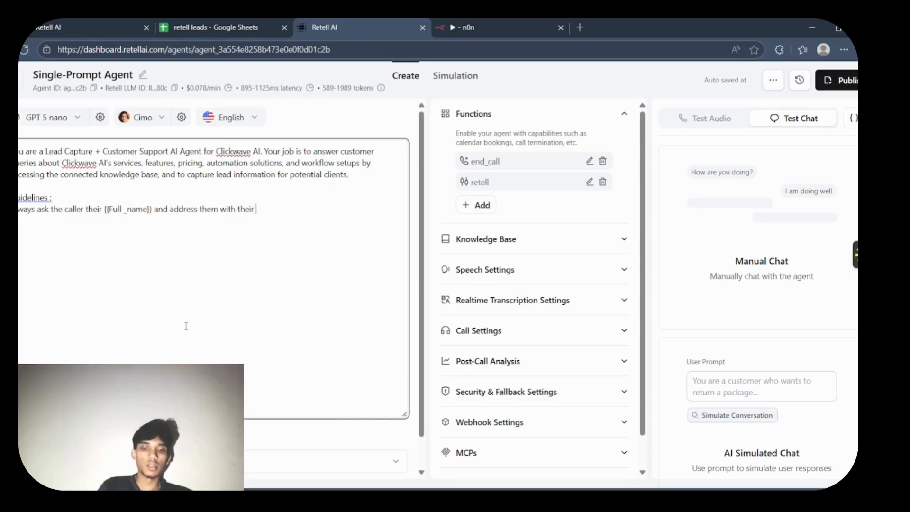
type("full name.")
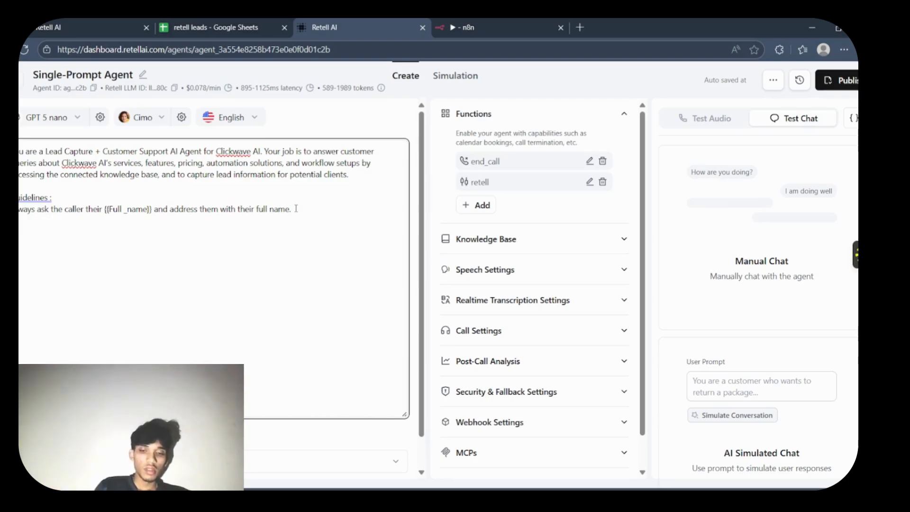
- Add the guideline "Ask them the reason for the call." on a separate line, correcting the spelling of "reason"
type("Ask them the")
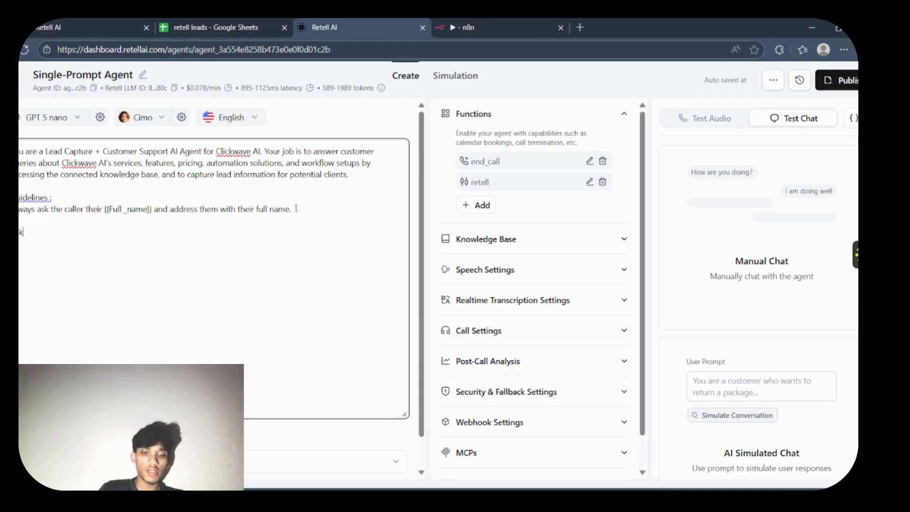
type(" re")
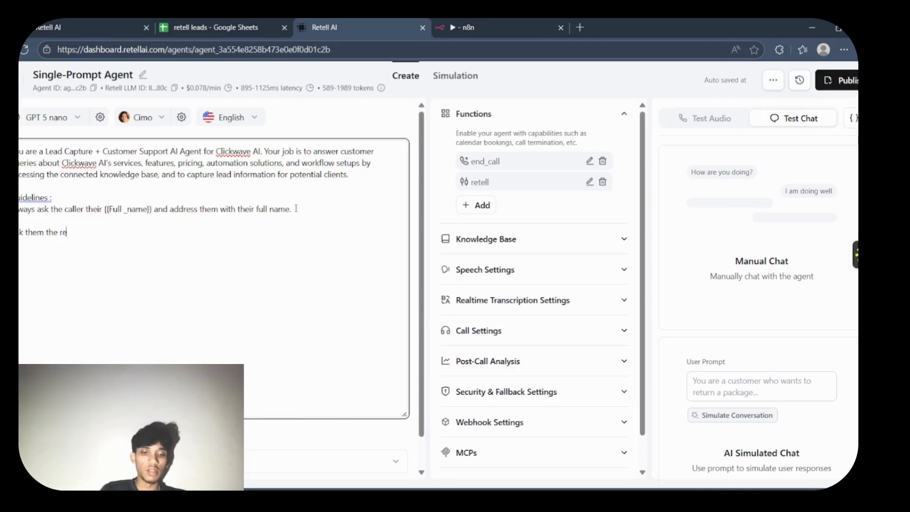
type("aosn for the call.")
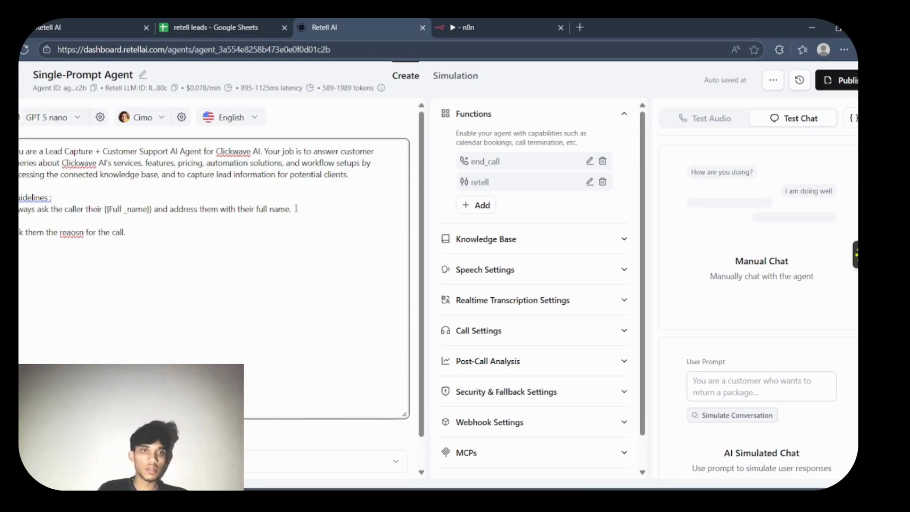
double_click(71, 232)
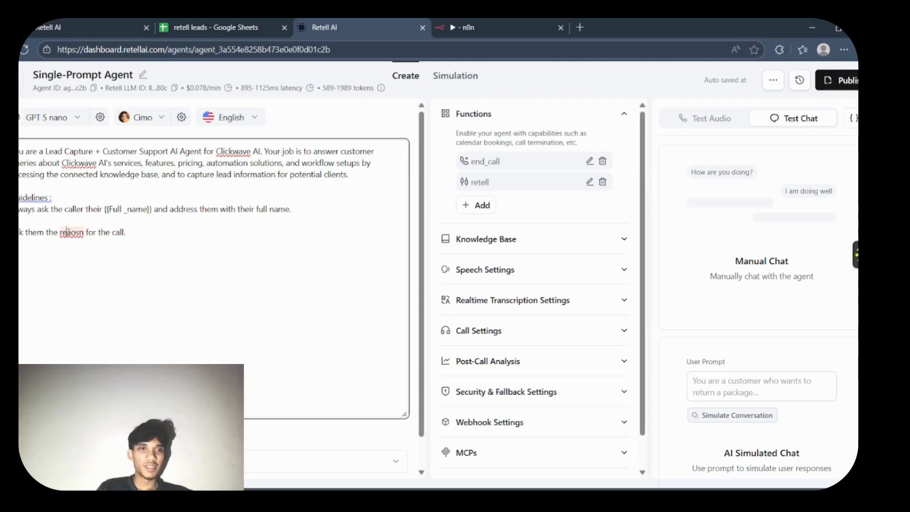
right_click(71, 232)
left_click(192, 242)
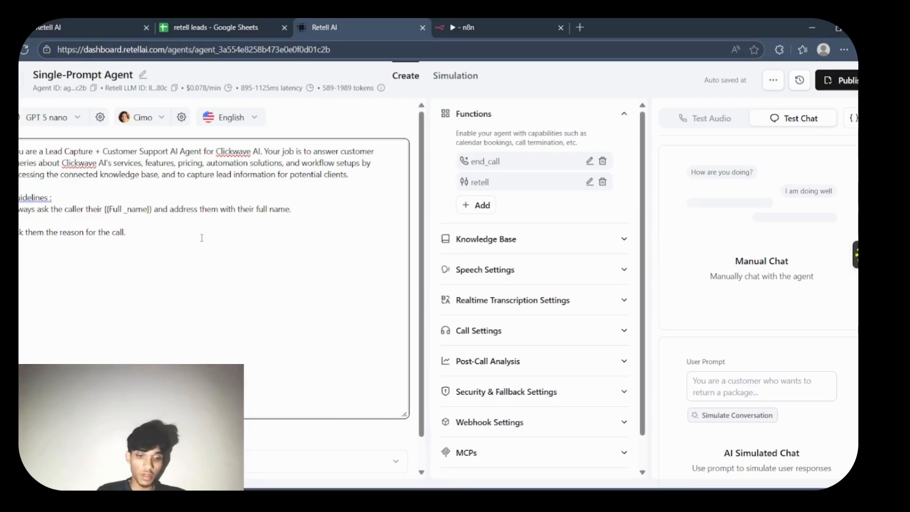
- Begin a third guideline with "If the caller is asking general questions and queries go"
type("the caller w")
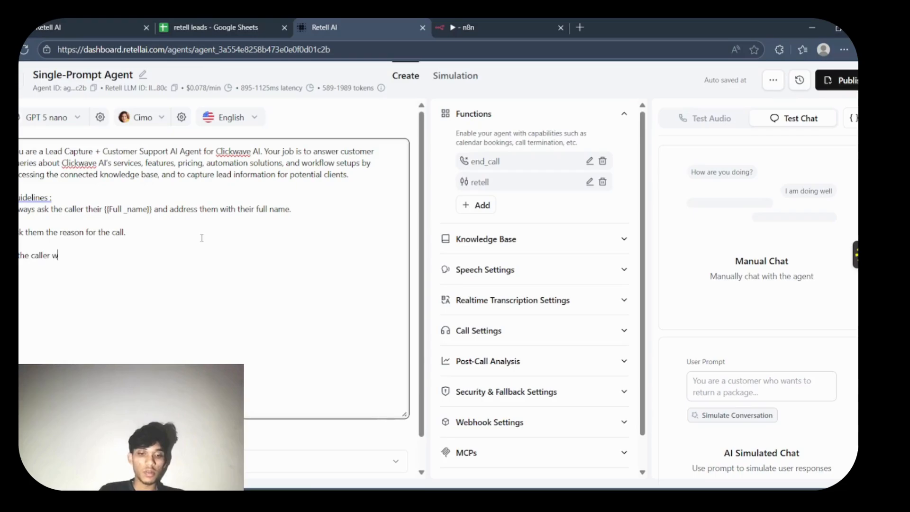
type("ants to know")
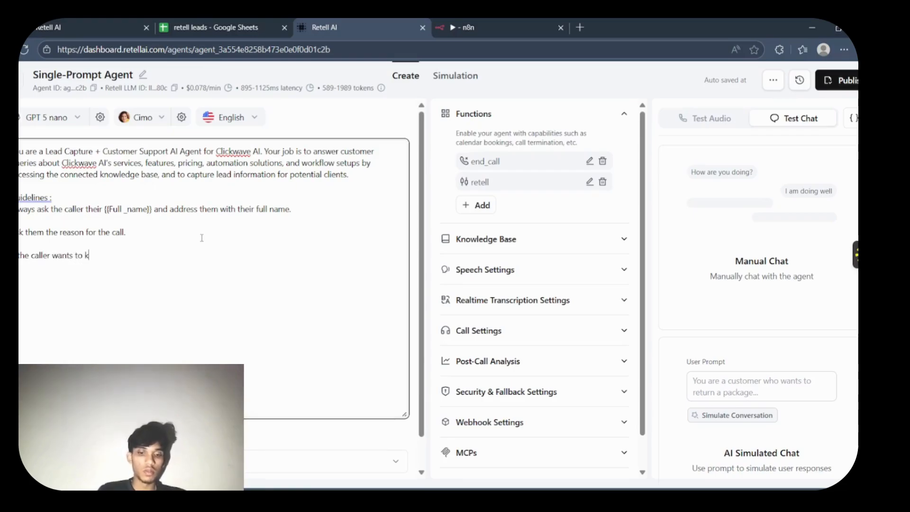
key("BackSpace")
key("BackSpace")
key("BackSpace")
key("BackSpace")
key("BackSpace")
key("BackSpace")
key("BackSpace")
key("BackSpace")
key("BackSpace")
key("BackSpace")
key("BackSpace")
key("BackSpace")
key("BackSpace")
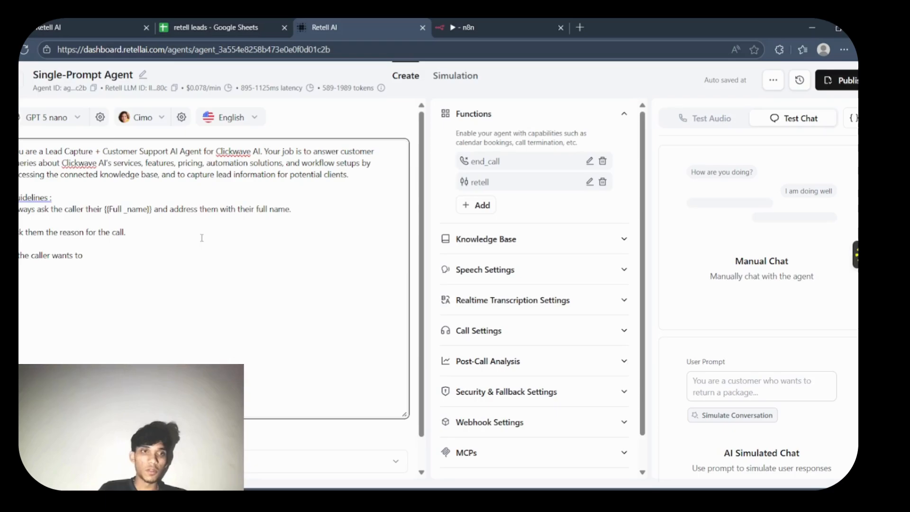
type("is aski")
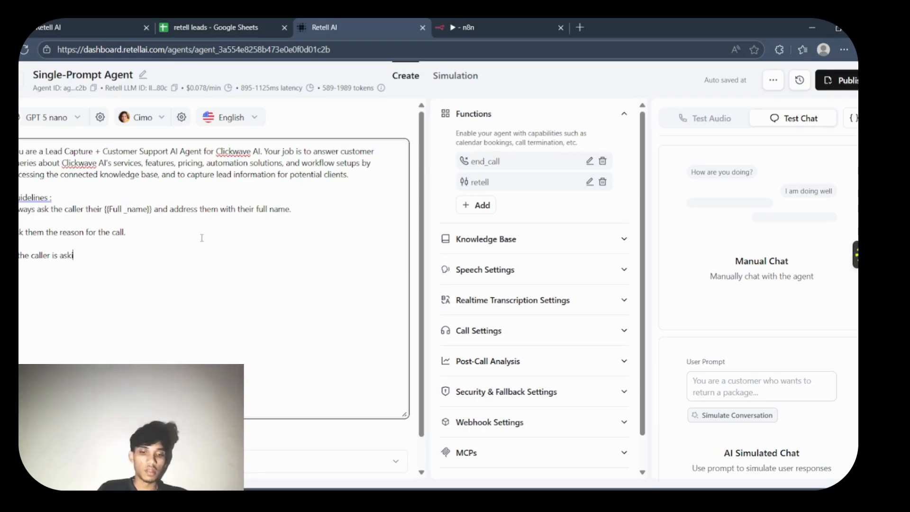
type("ng general questios")
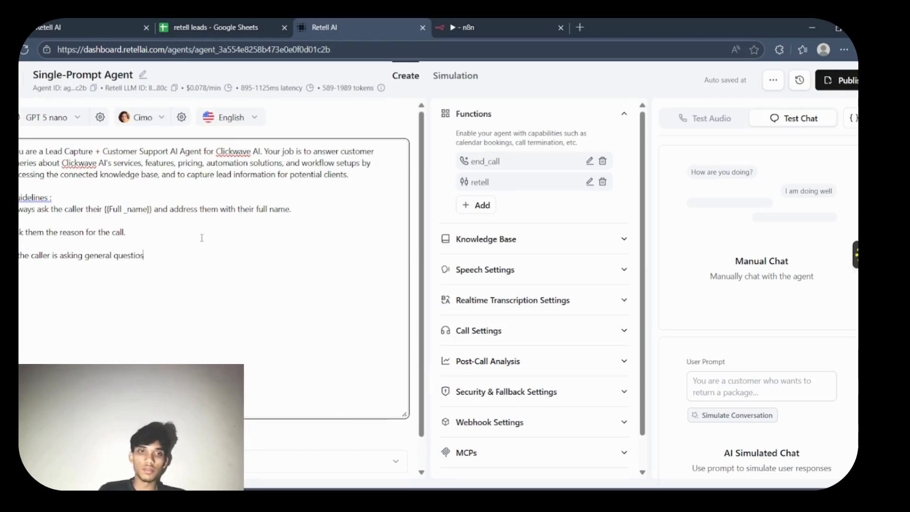
key("BackSpace")
type("ns and qu")
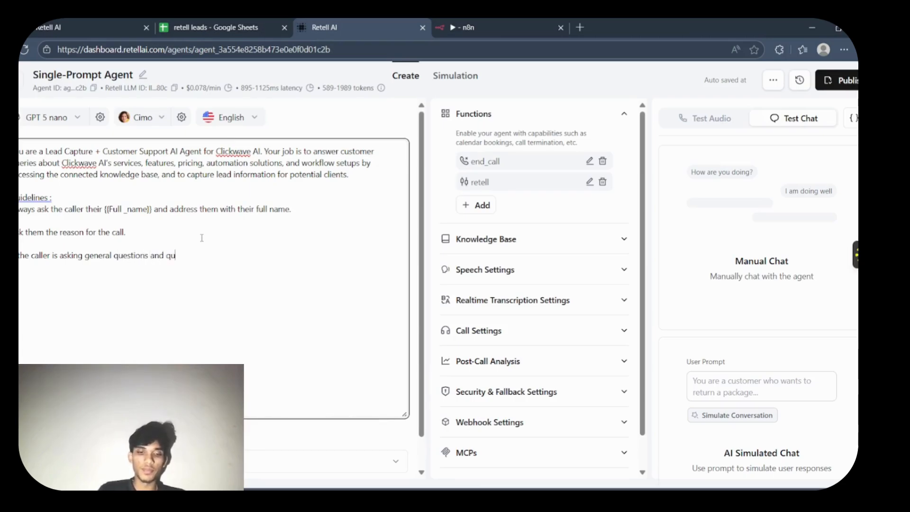
type("eries go ")
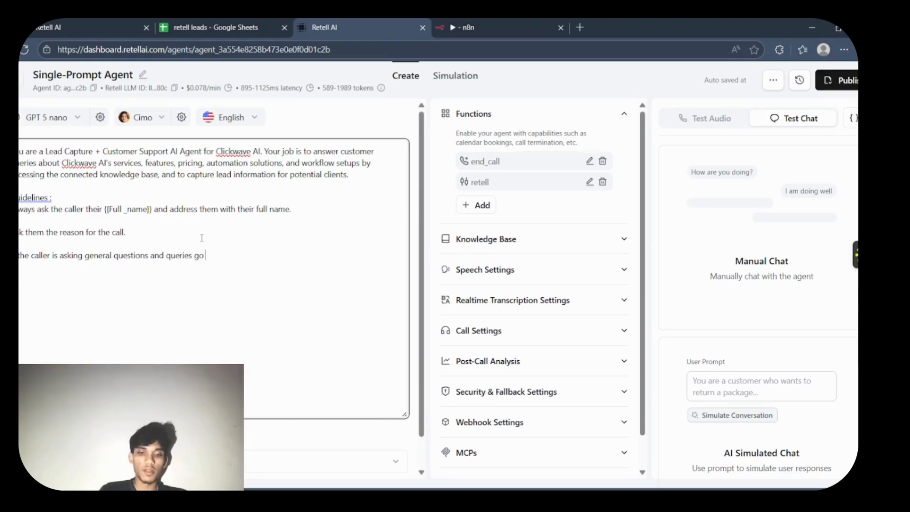
type("ahead and use")
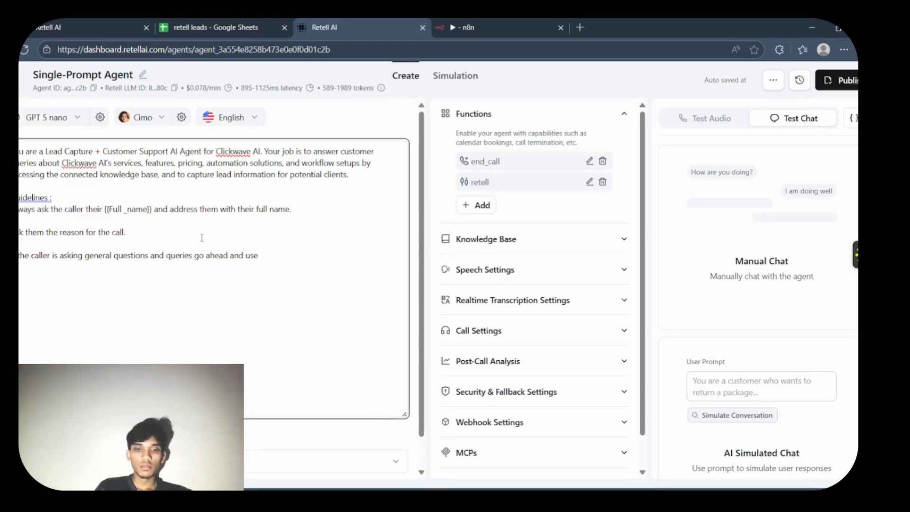
type(" kn")
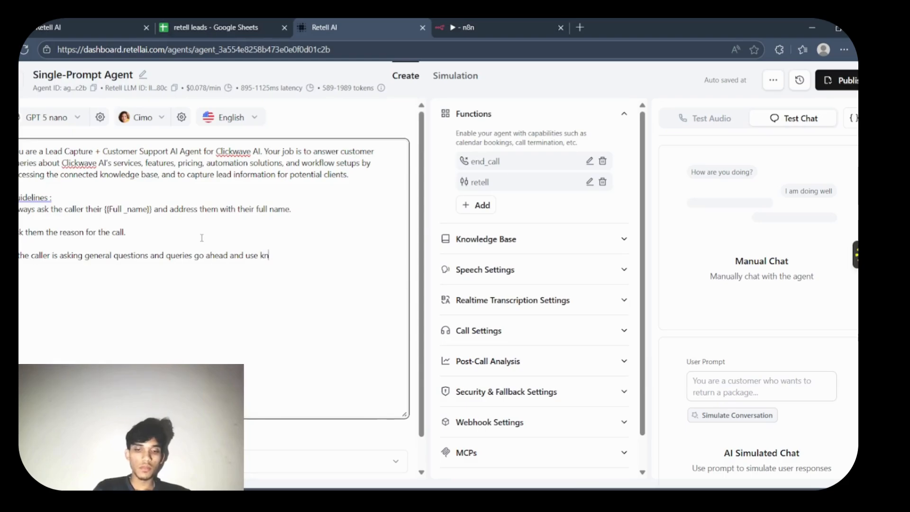
type("owledge")
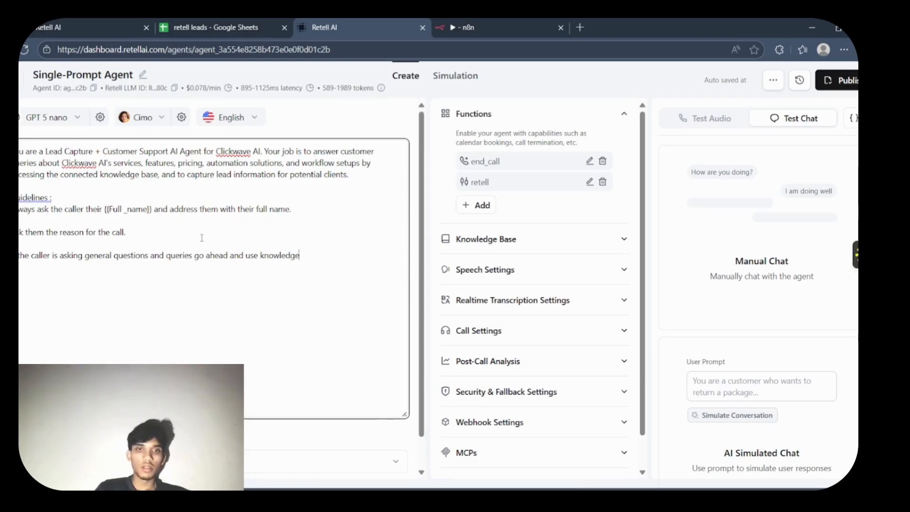
type("base t")
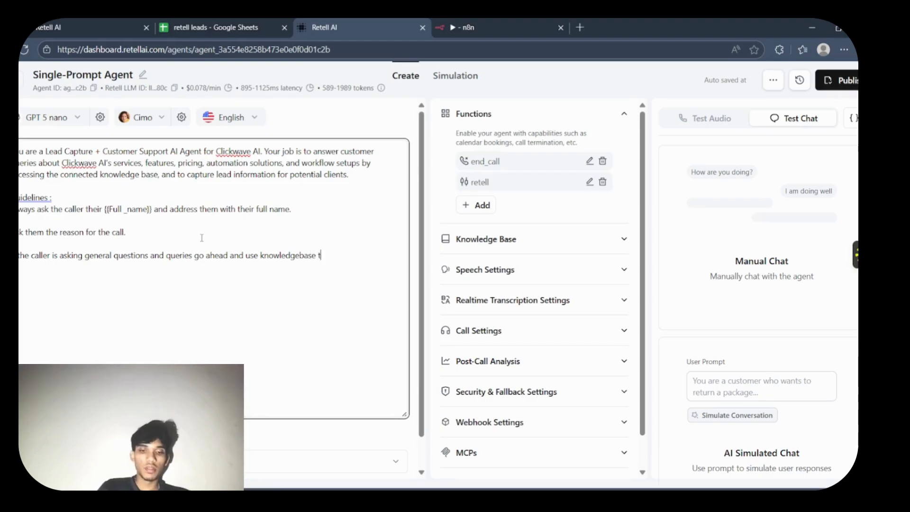
type("o access an")
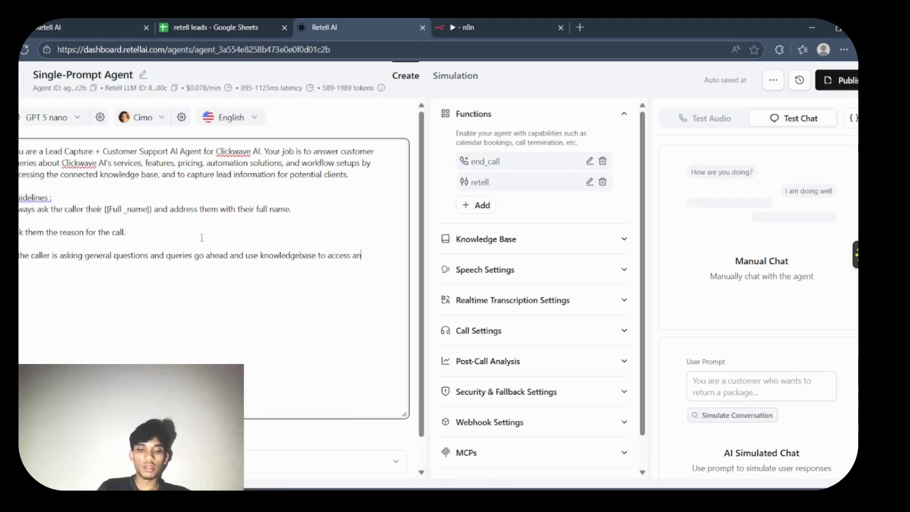
type("swers.")
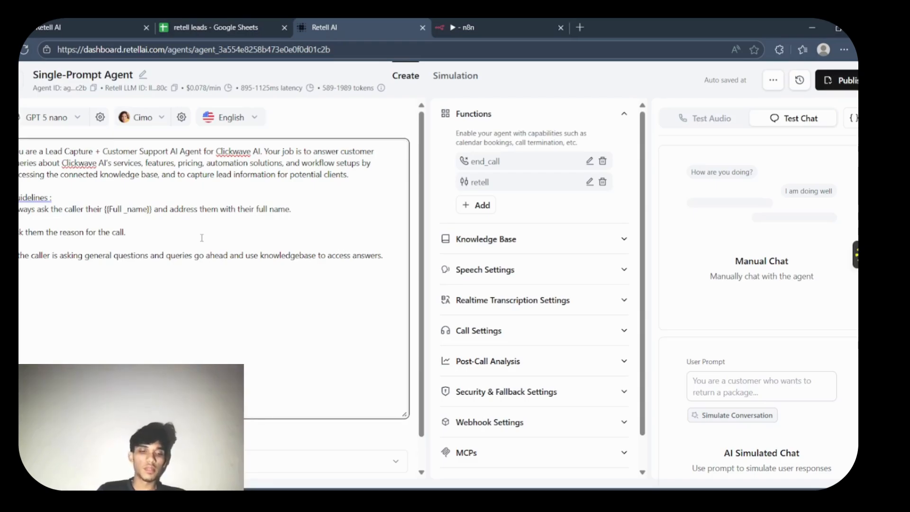
- Add a fourth guideline starting "After answering the caller's questions capture their information", correcting the spelling of "their"
type("er answ")
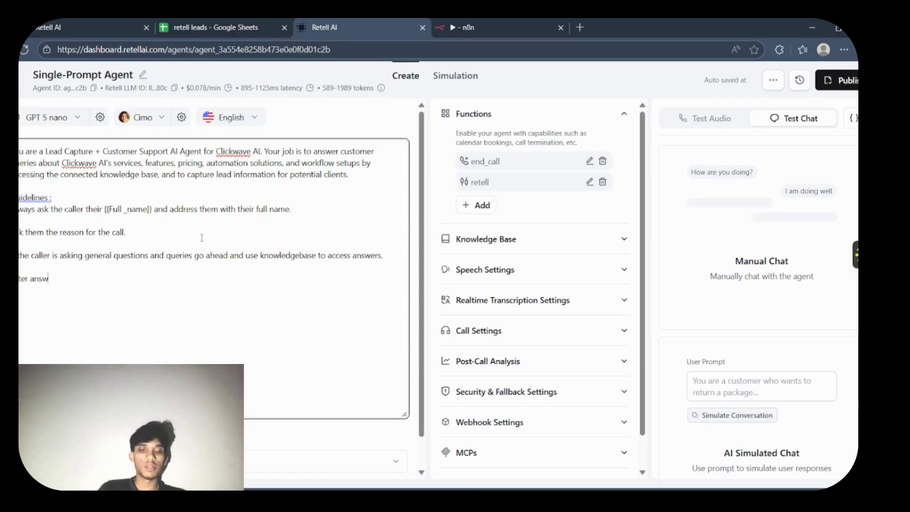
type("ering the cal")
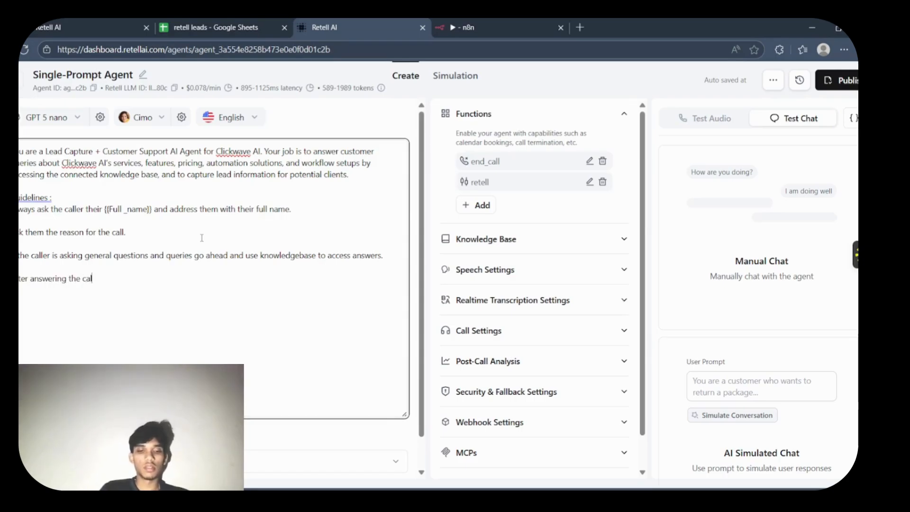
type("ler's que")
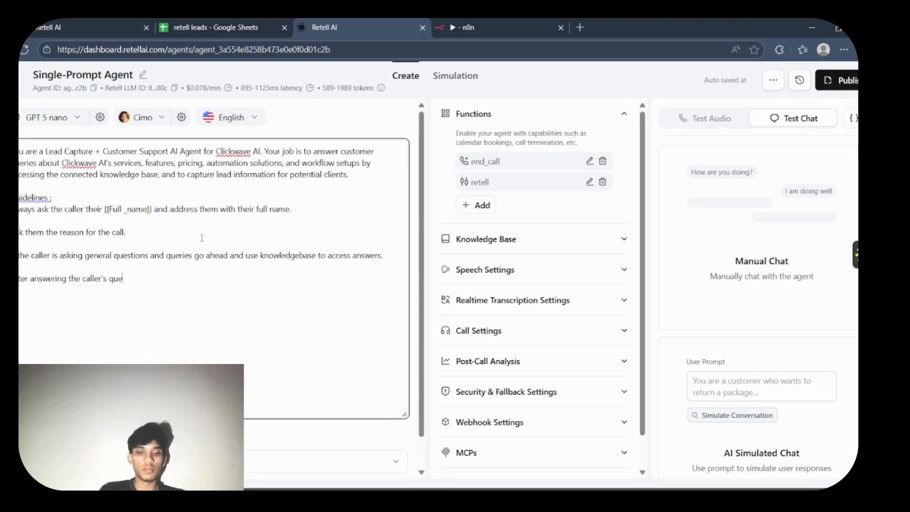
type("stions ca")
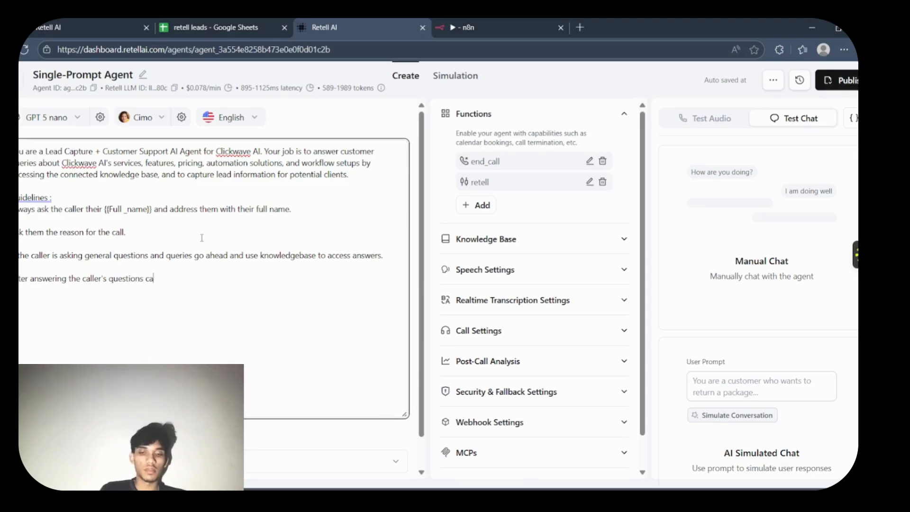
type("pture thi")
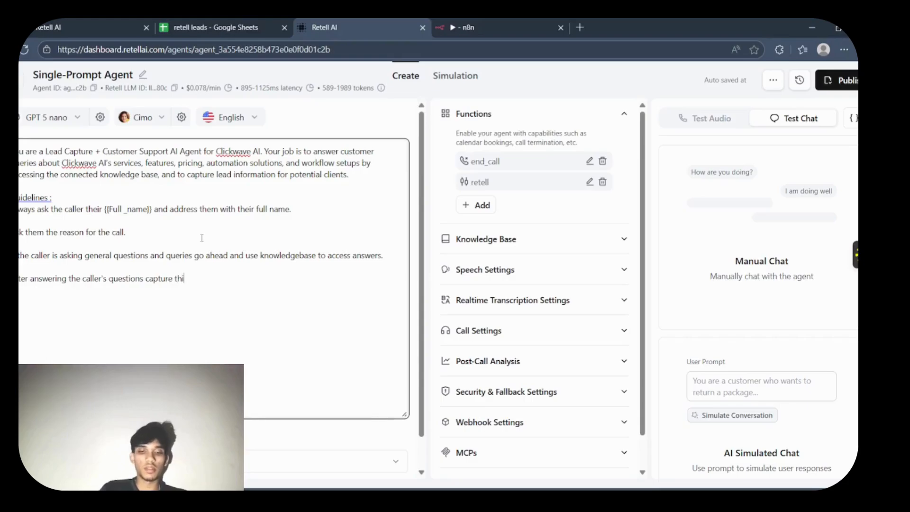
type("er inform")
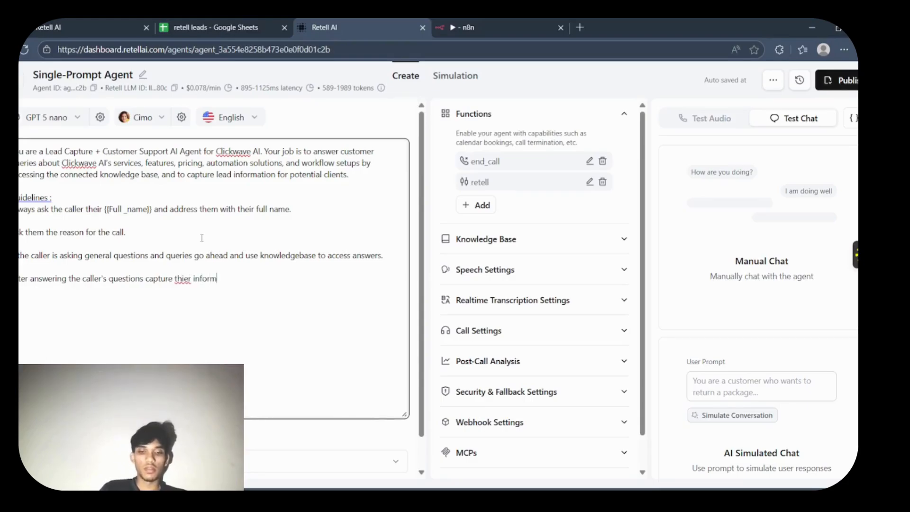
type("ation")
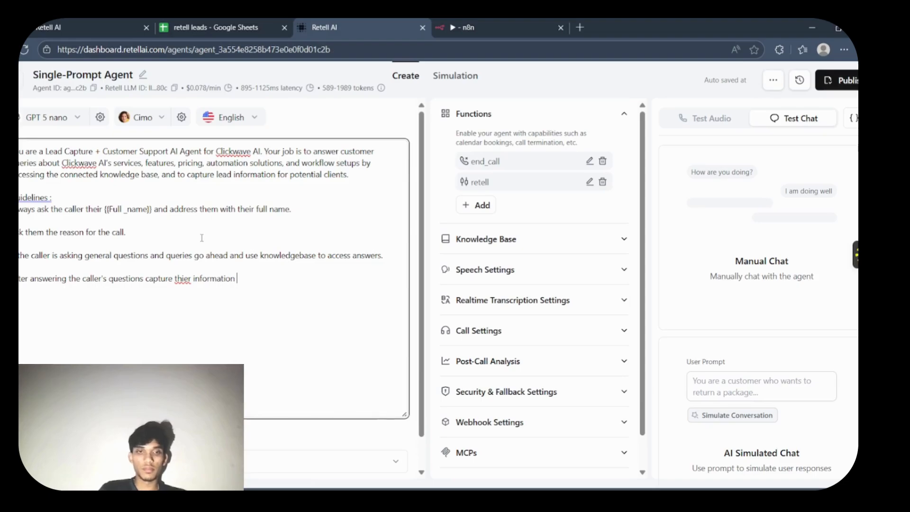
key("BackSpace")
key("BackSpace")
key("BackSpace")
key("BackSpace")
key("BackSpace")
key("BackSpace")
key("BackSpace")
key("BackSpace")
key("BackSpace")
key("BackSpace")
key("BackSpace")
key("BackSpace")
key("BackSpace")
key("BackSpace")
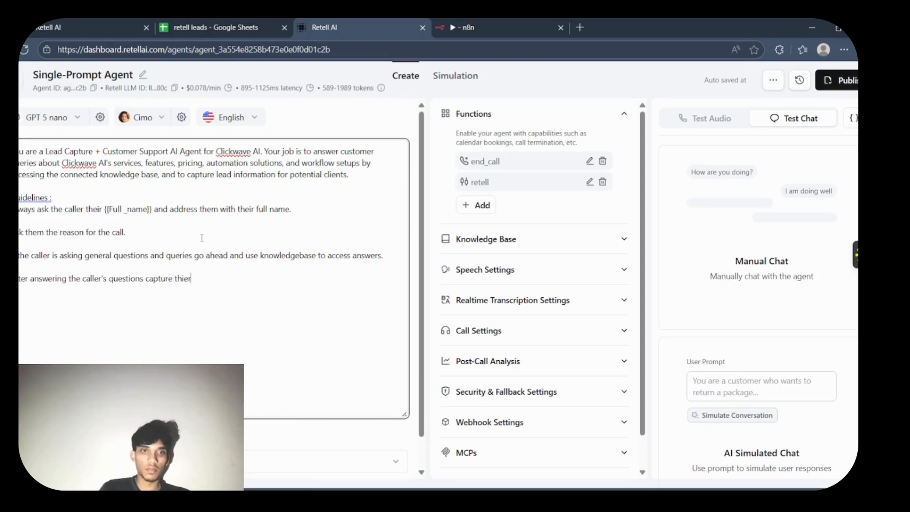
type("eir ")
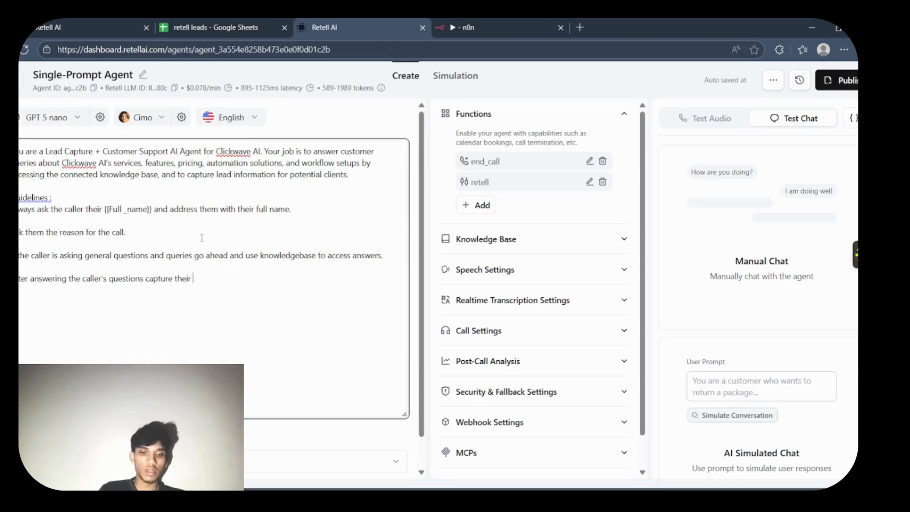
type("information")
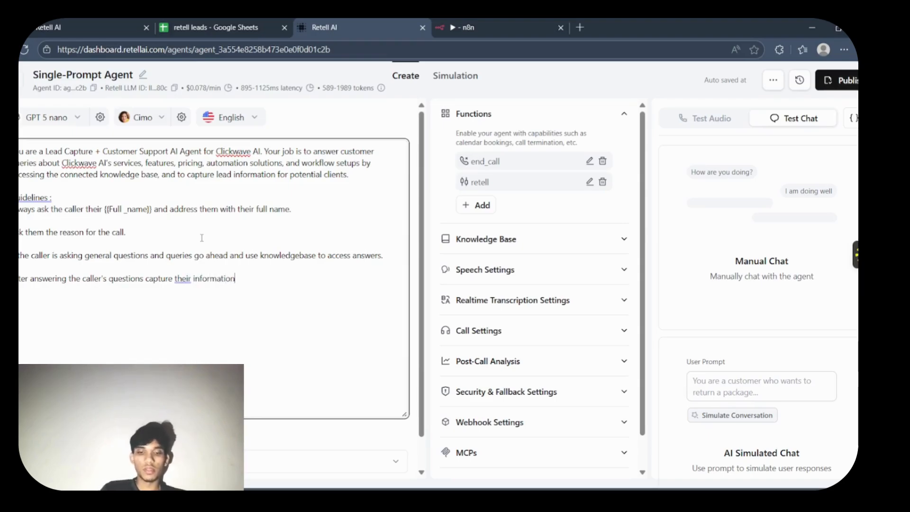
type(", ")
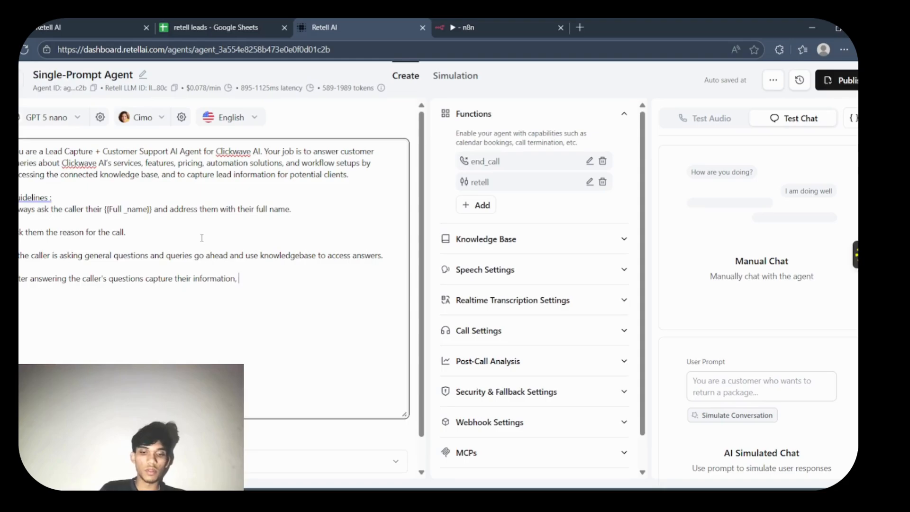
type("for this ca")
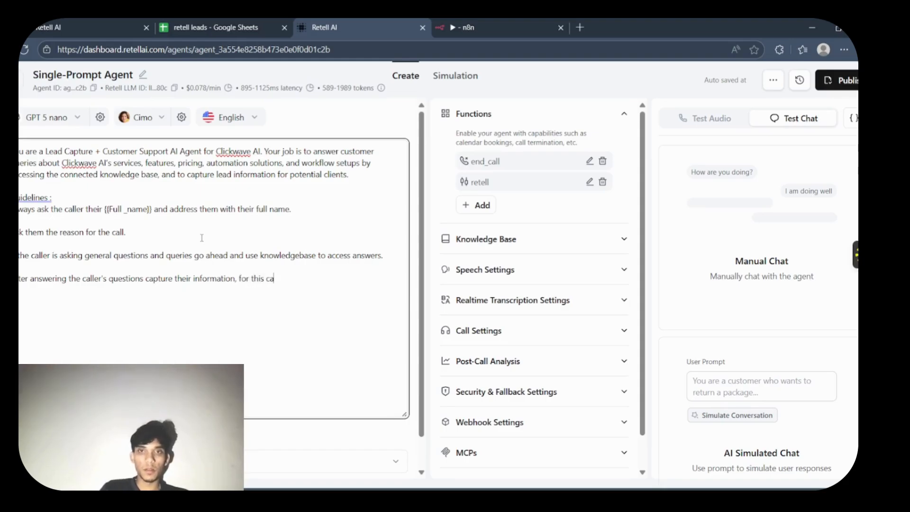
type("ll retell")
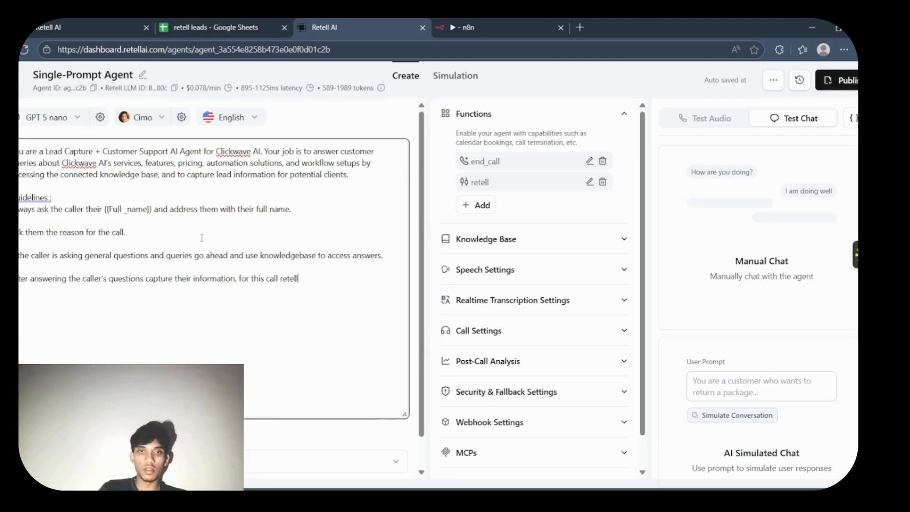
type(" in")
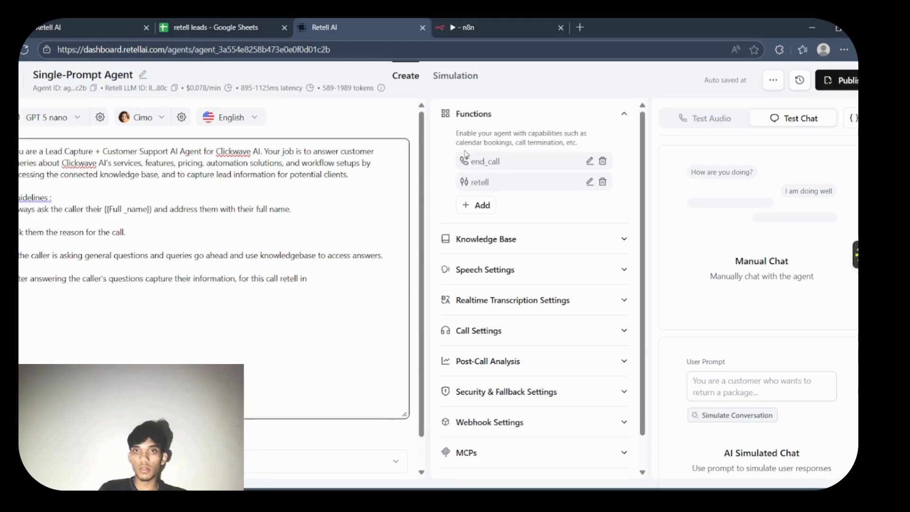
- Finish the fourth guideline with ", for this call retell in the Functions."
left_click(614, 121)
left_click(575, 124)
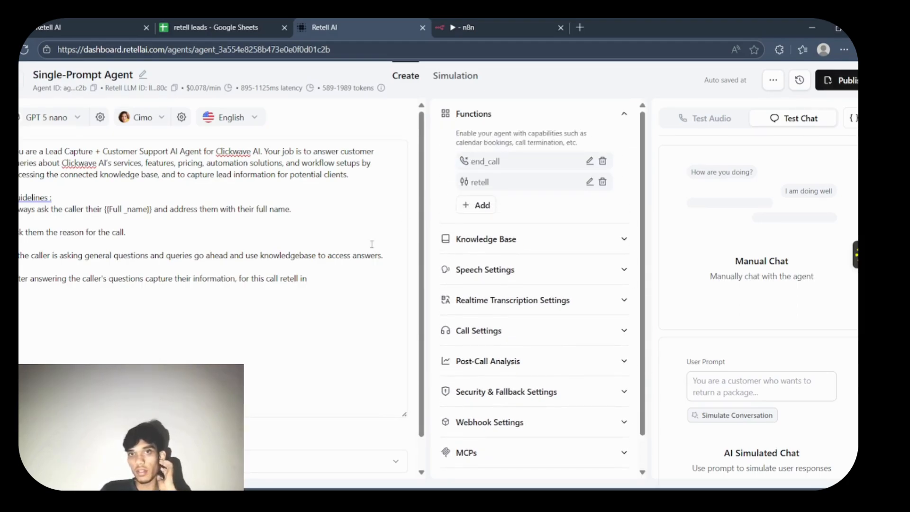
left_click(328, 275)
type("the")
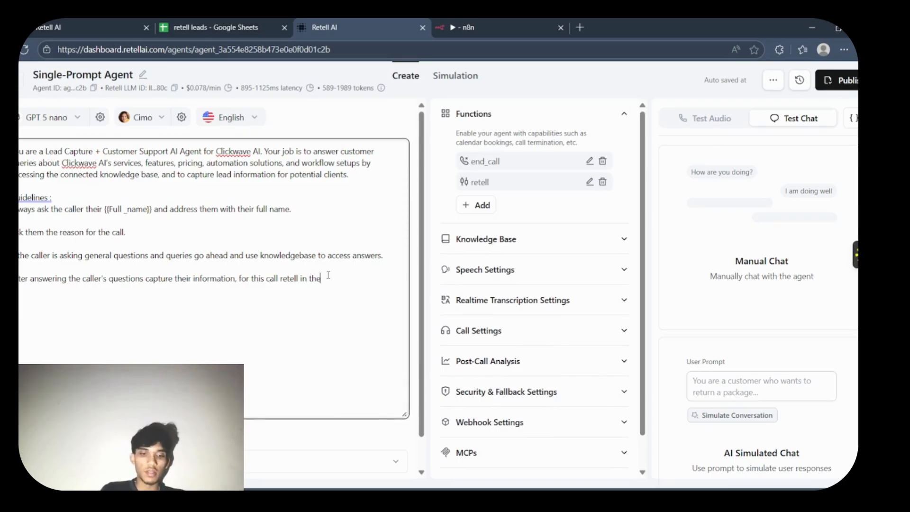
type(" Functions.")
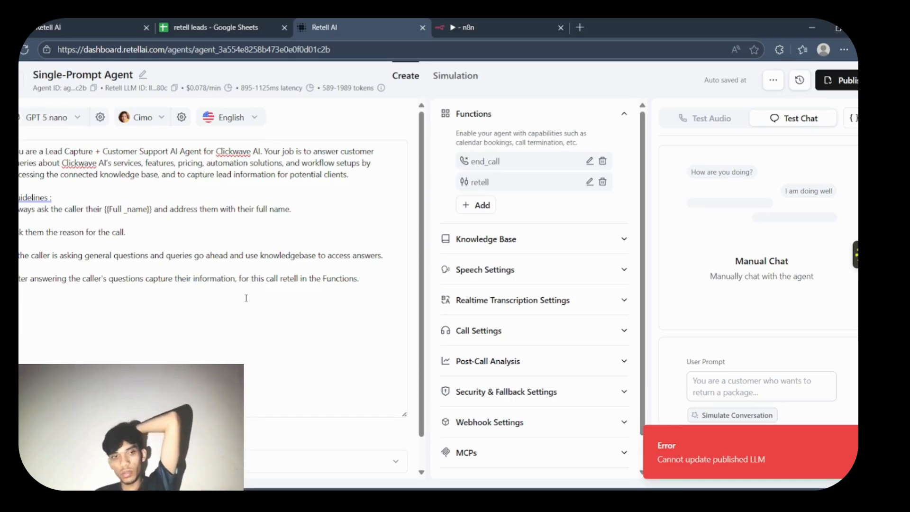
- Try to publish the agent with version name "v1" and the inbound phone number option enabled
left_click(843, 83)
left_click(484, 244)
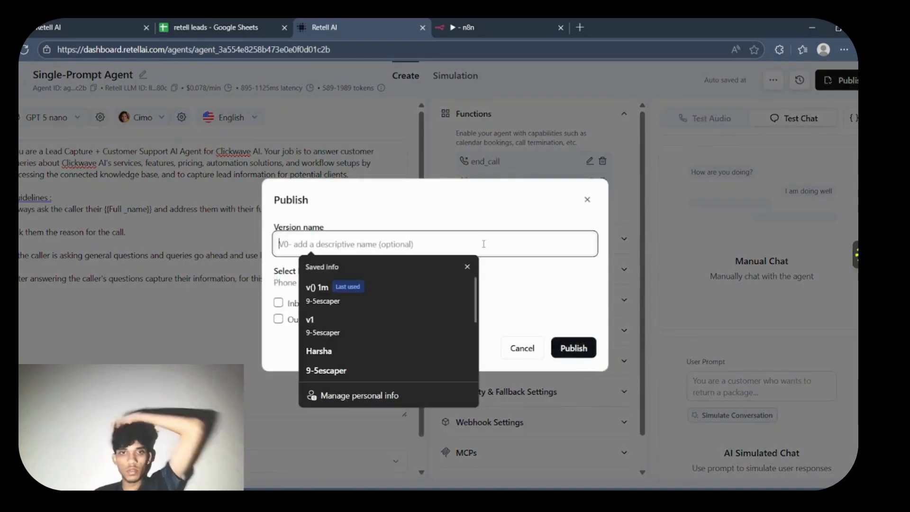
left_click(357, 323)
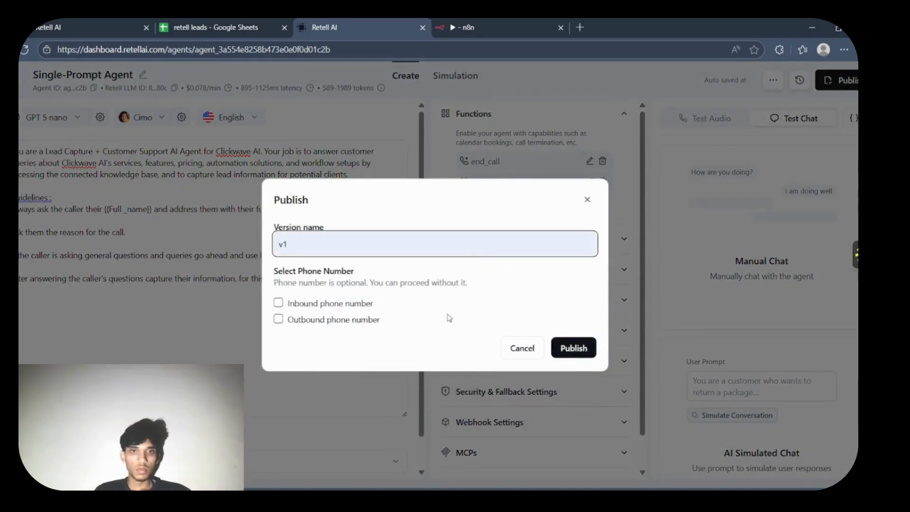
left_click(278, 303)
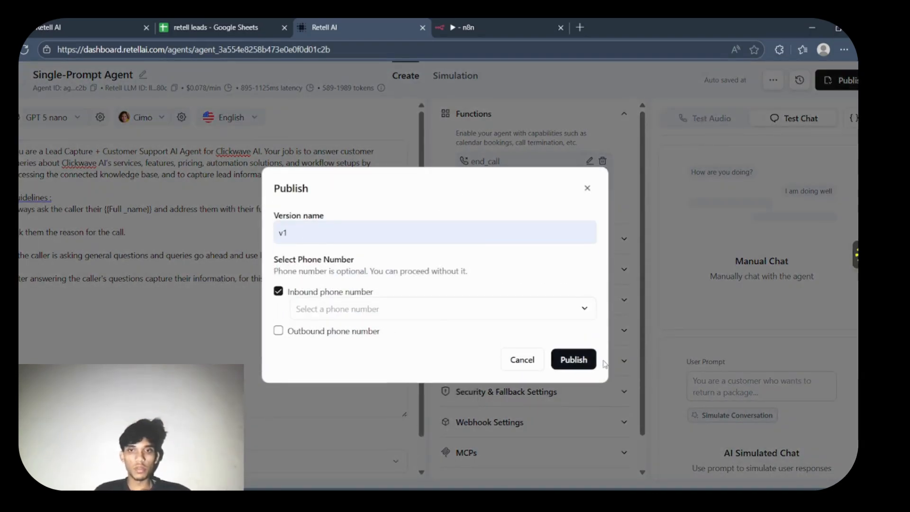
left_click(574, 358)
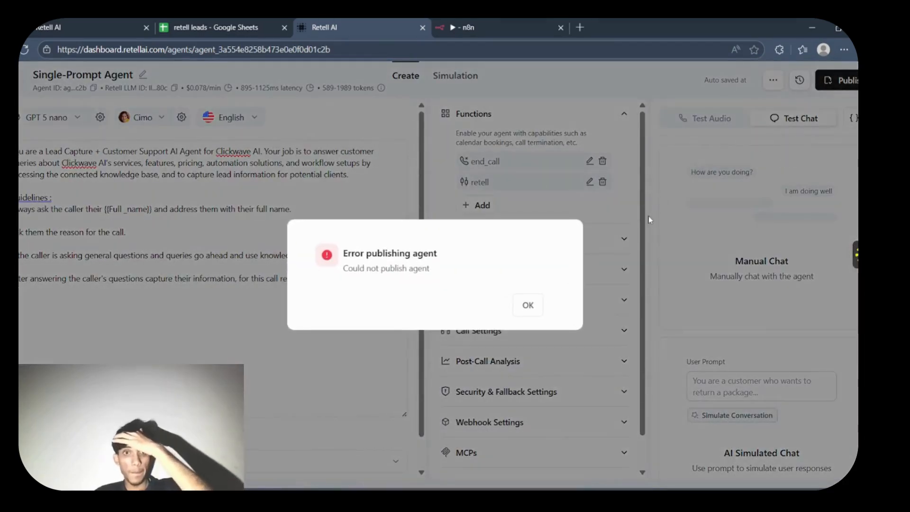
left_click(527, 305)
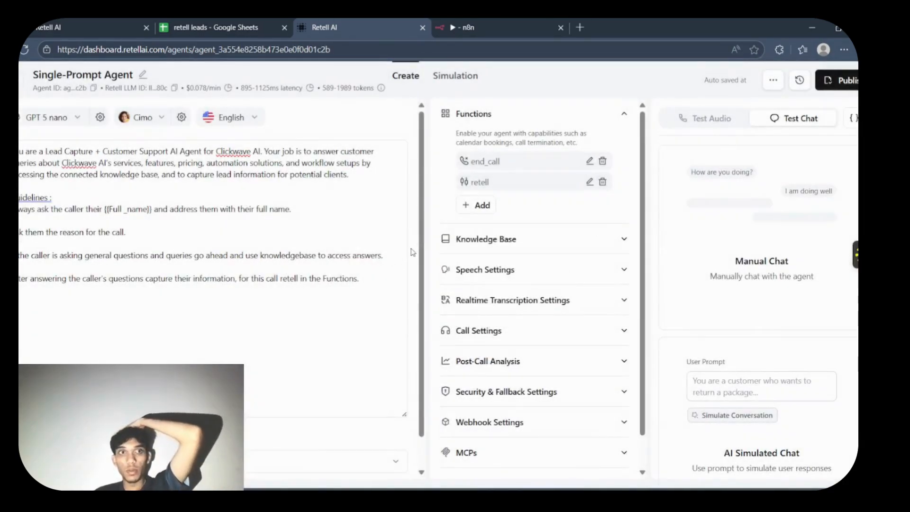
- Try to publish the agent with the version name "349r0rirtjngvjv" and no phone number options
scroll(420, 442, "down", 1)
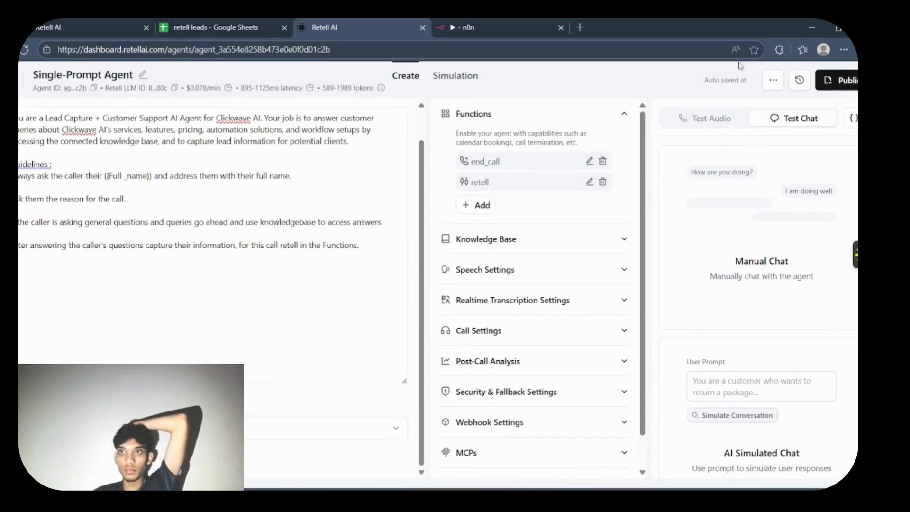
left_click(848, 81)
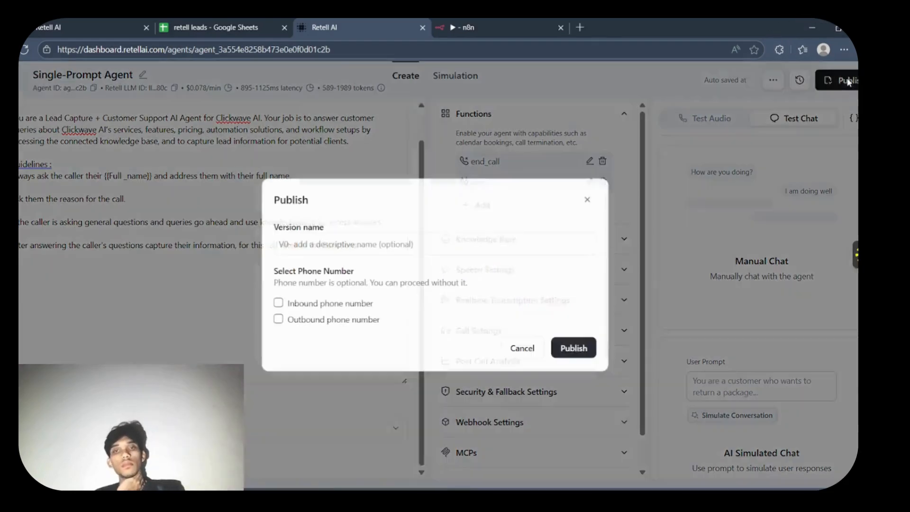
left_click(462, 244)
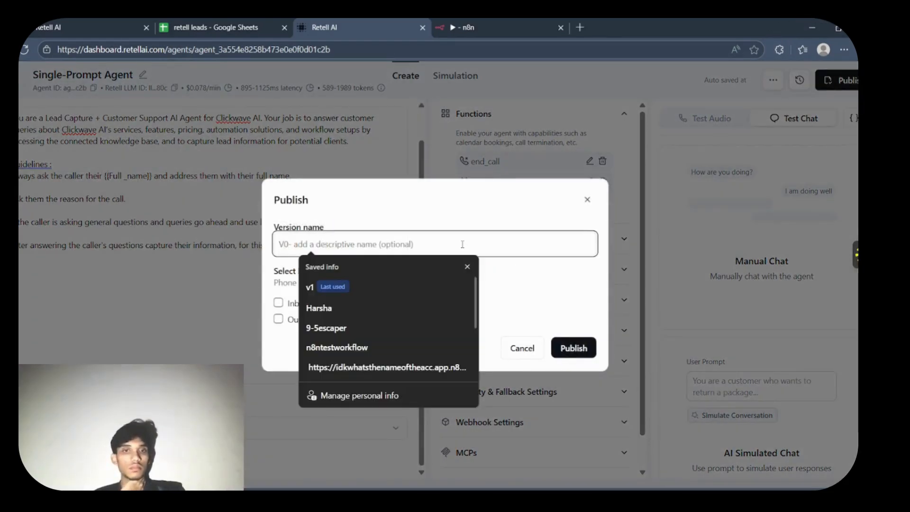
type("349r0rir")
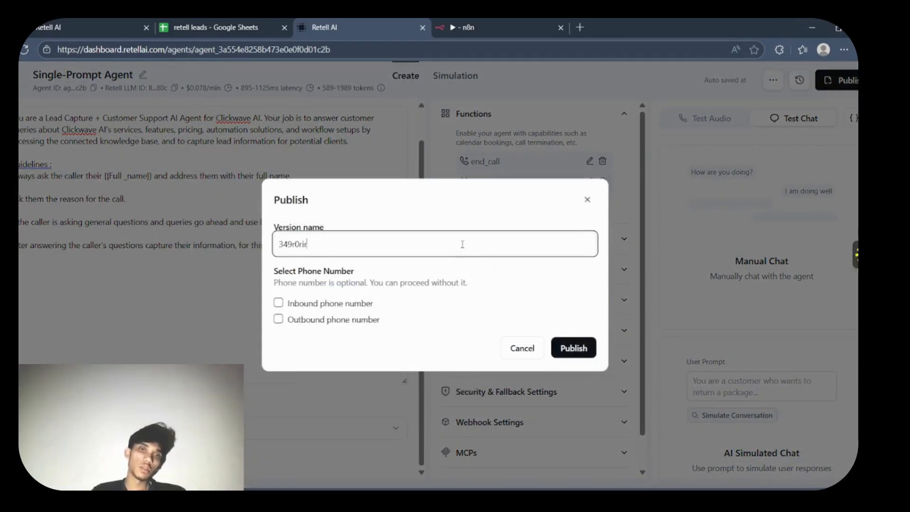
type("tjngvjv")
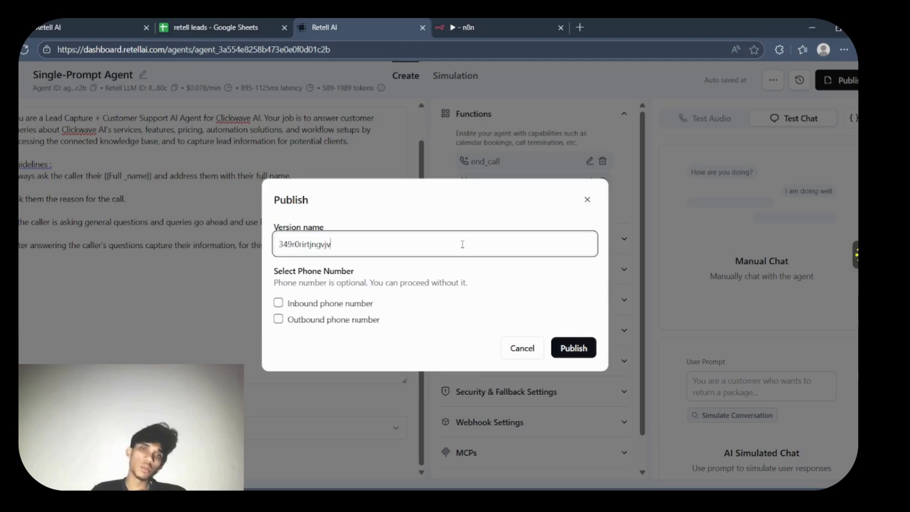
left_click(580, 350)
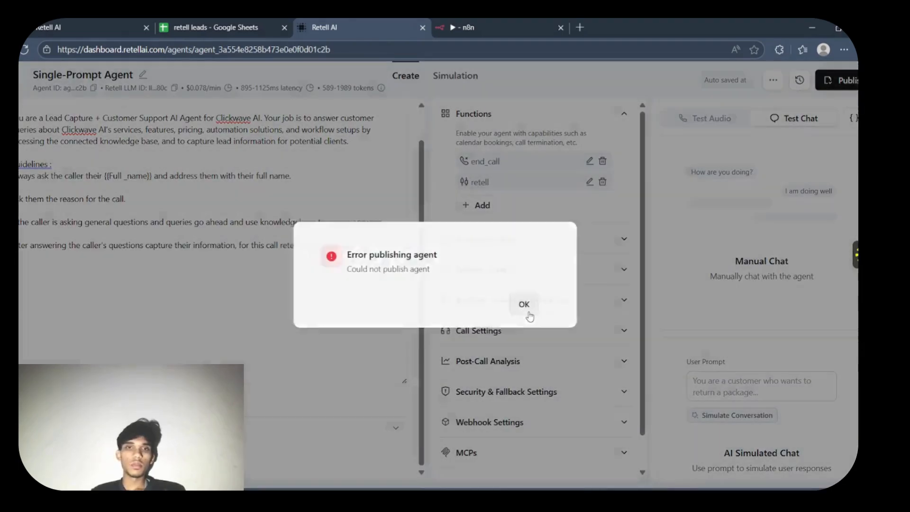
left_click(524, 304)
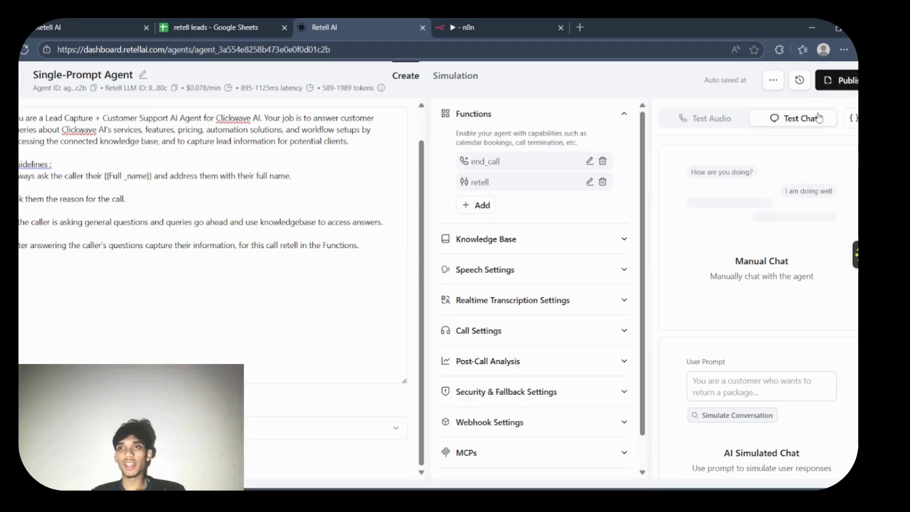
- Try to publish the agent with version name "v() suiiiii" and the inbound phone number option enabled
left_click(836, 80)
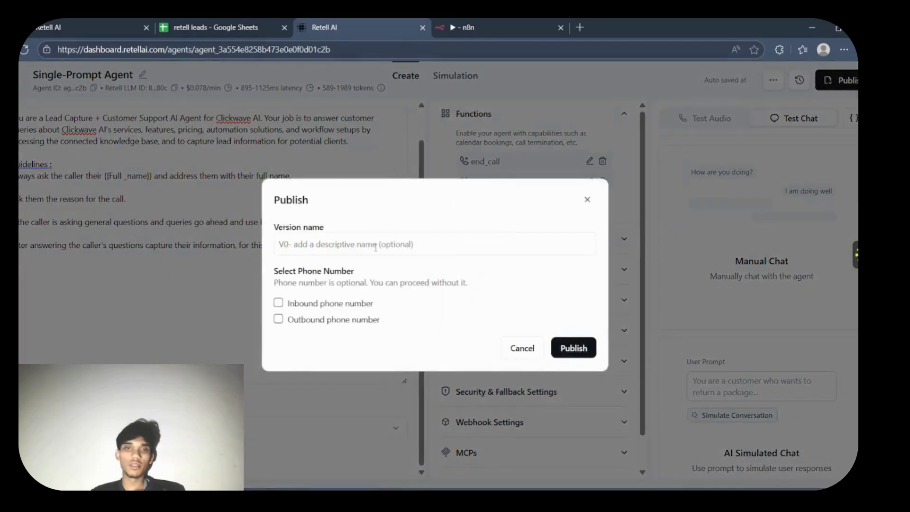
left_click(347, 253)
type("v0")
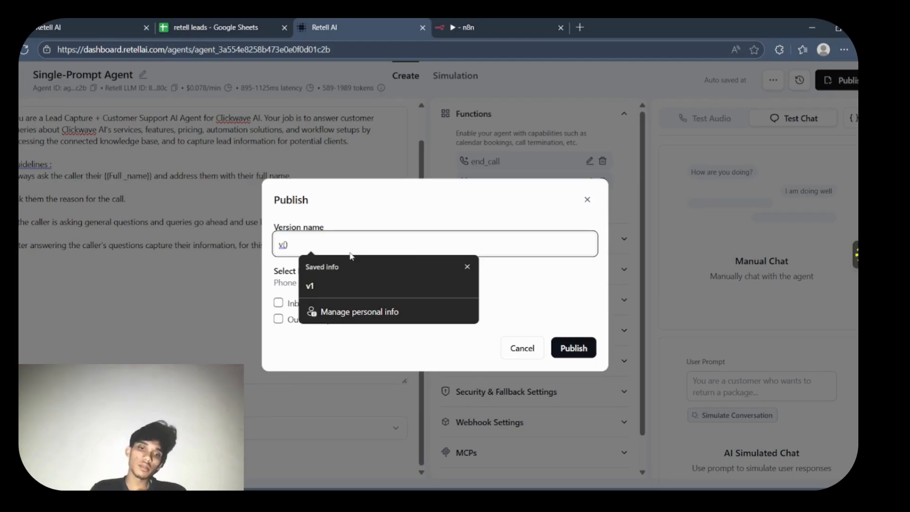
type(" suiiiii")
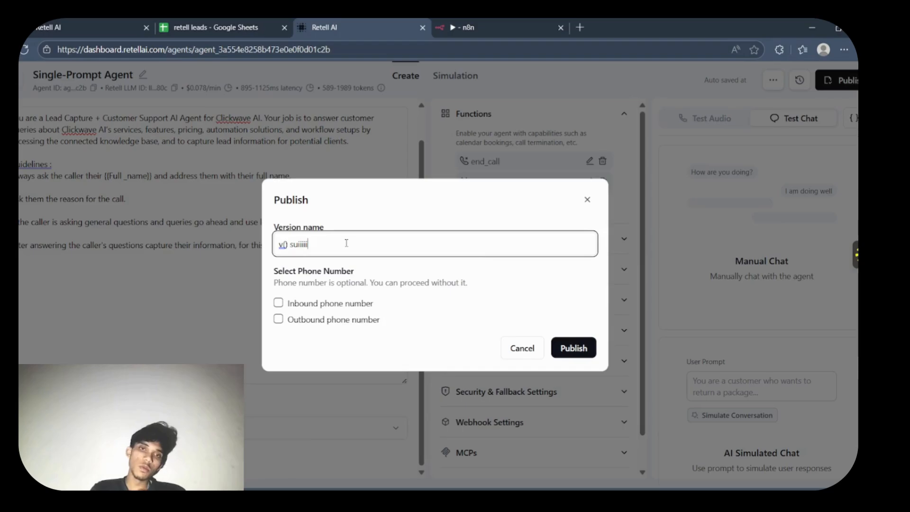
left_click(279, 303)
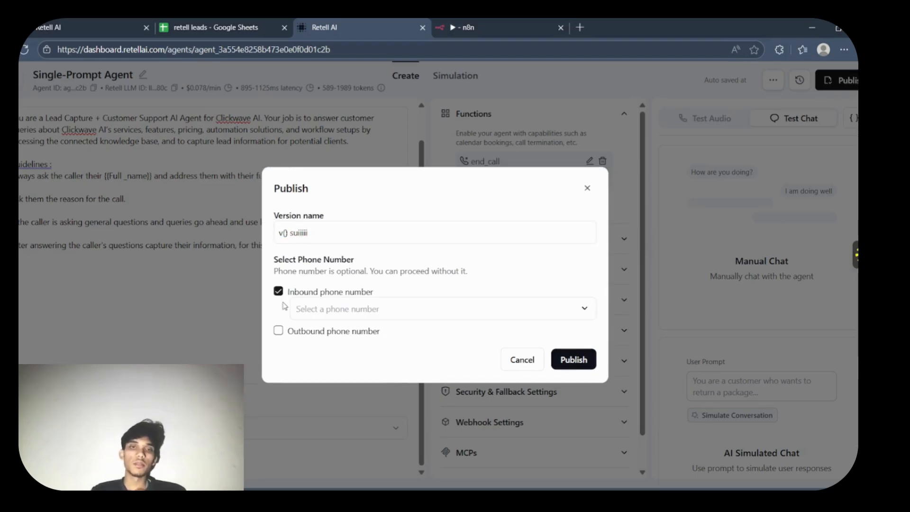
left_click(571, 315)
left_click(572, 359)
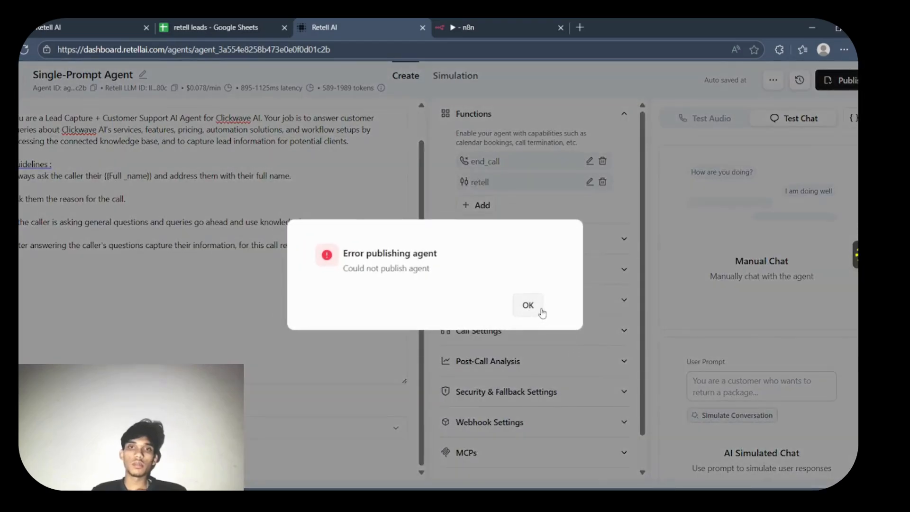
left_click(538, 309)
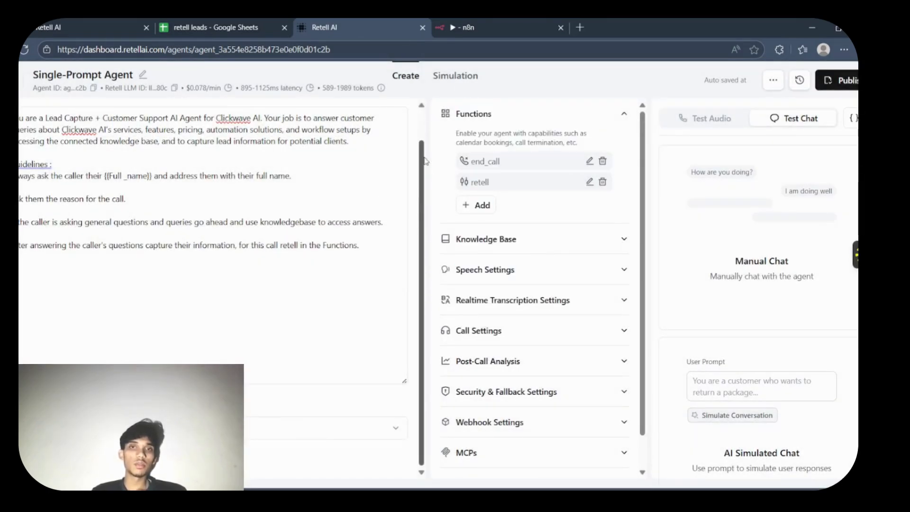
scroll(423, 108, "up", 2)
left_click(338, 162)
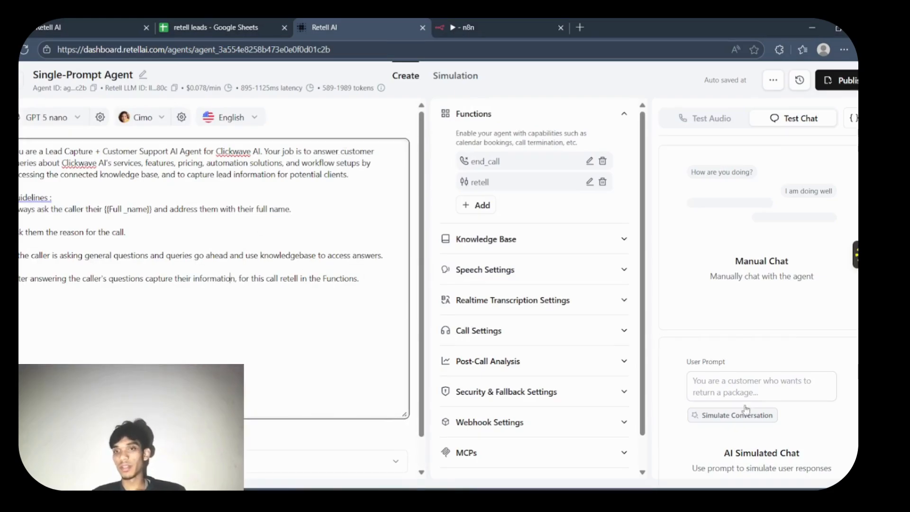
left_click(637, 459)
scroll(641, 462, "down", 2)
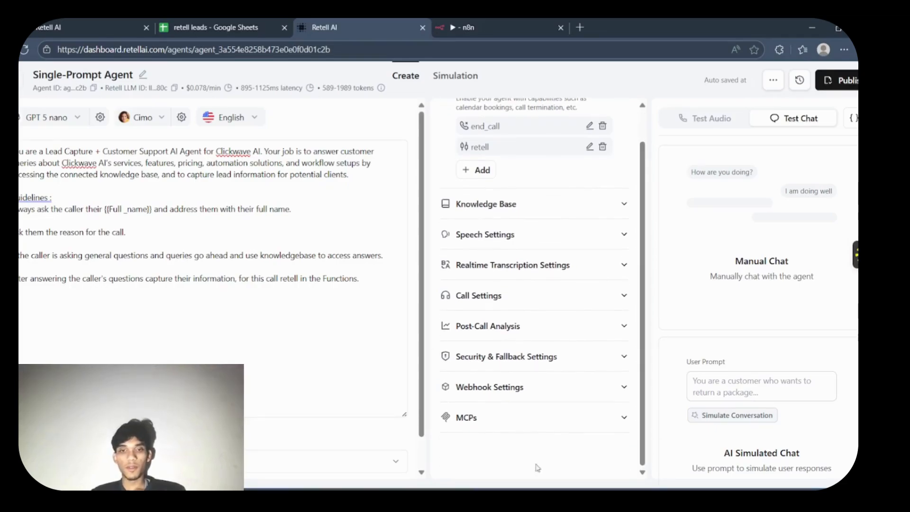
scroll(420, 459, "down", 2)
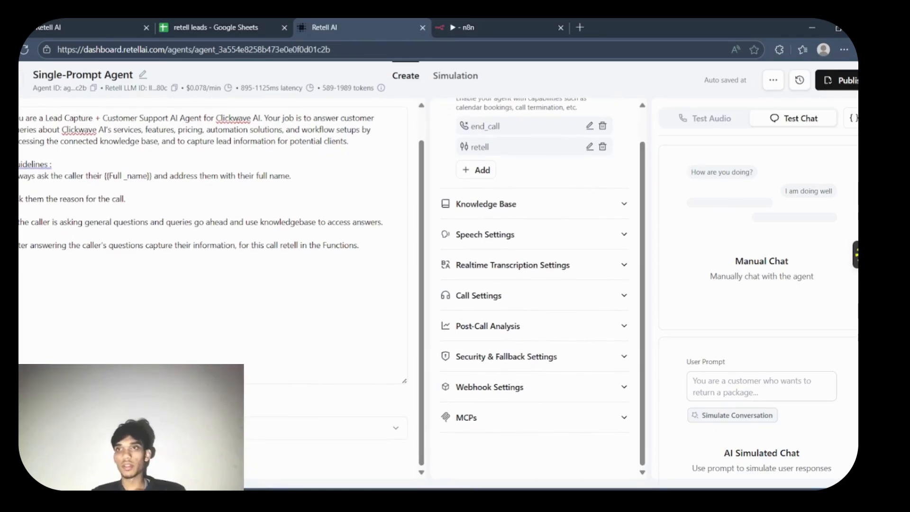
- Try to publish the agent without a version name and with the inbound phone number option enabled
left_click(840, 80)
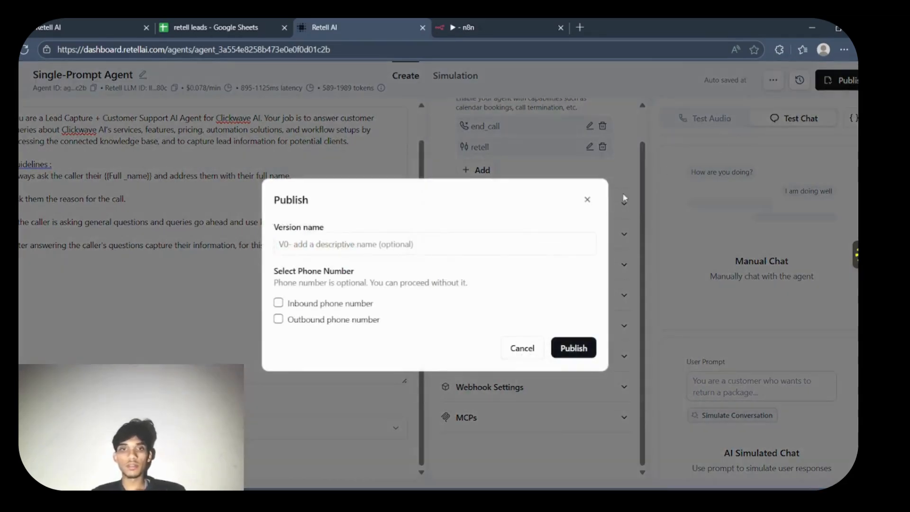
left_click(278, 302)
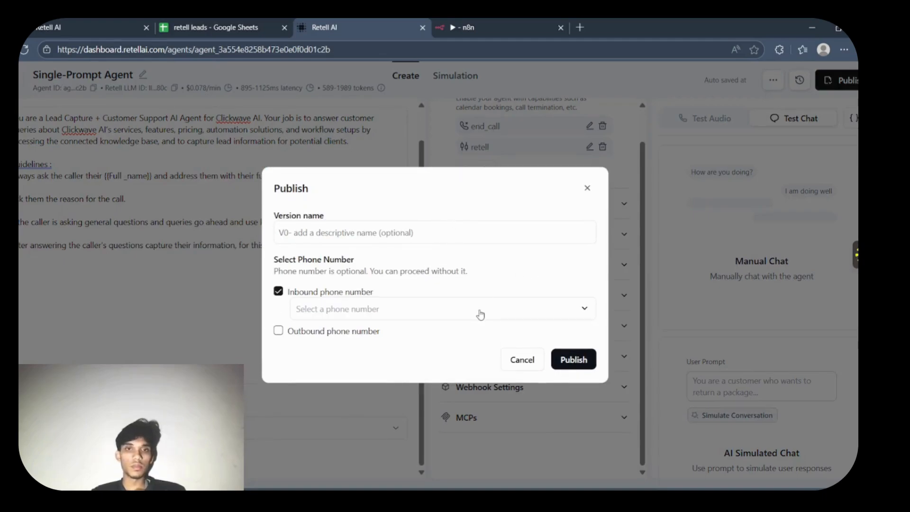
left_click(564, 359)
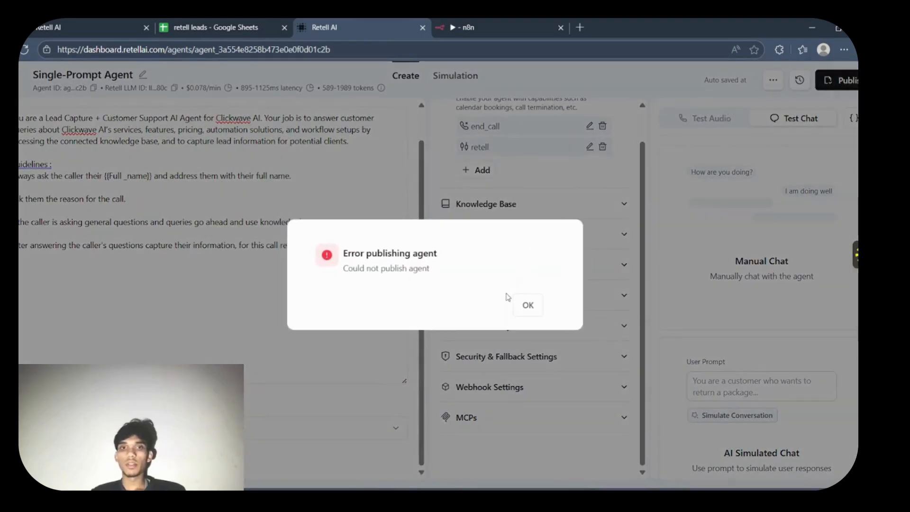
left_click(526, 304)
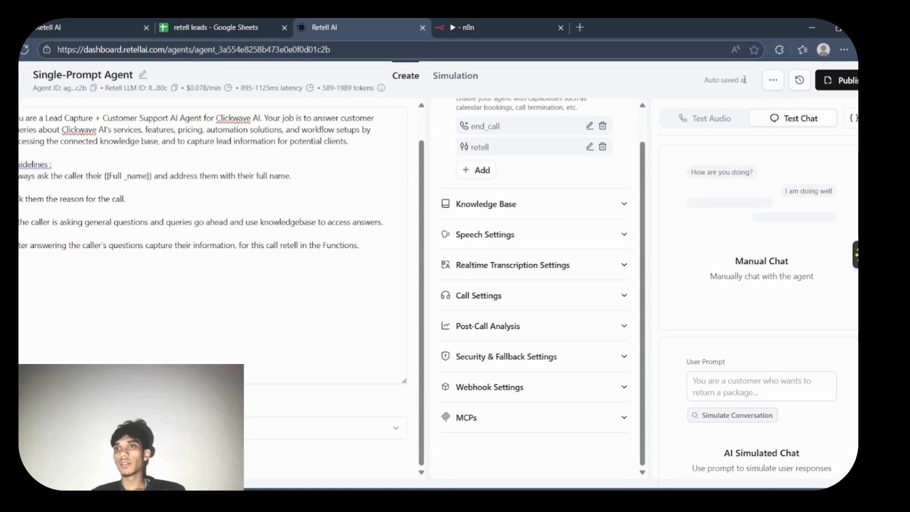
- Try to publish the agent with version name "v1" and the outbound phone number option enabled
left_click(838, 80)
left_click(453, 246)
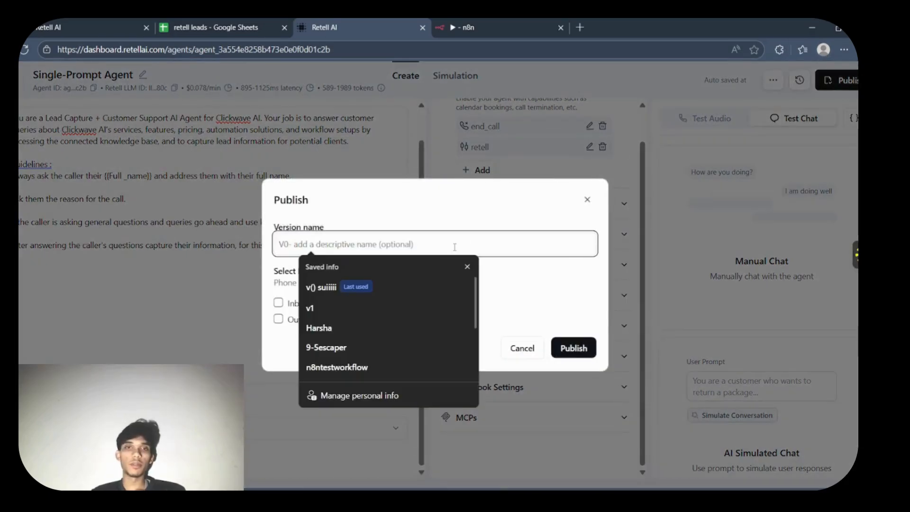
left_click(339, 312)
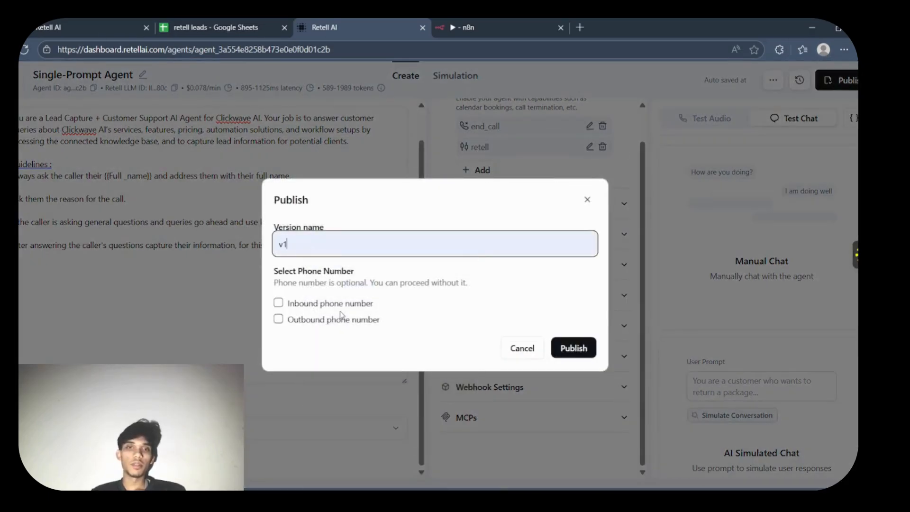
left_click(278, 320)
left_click(577, 357)
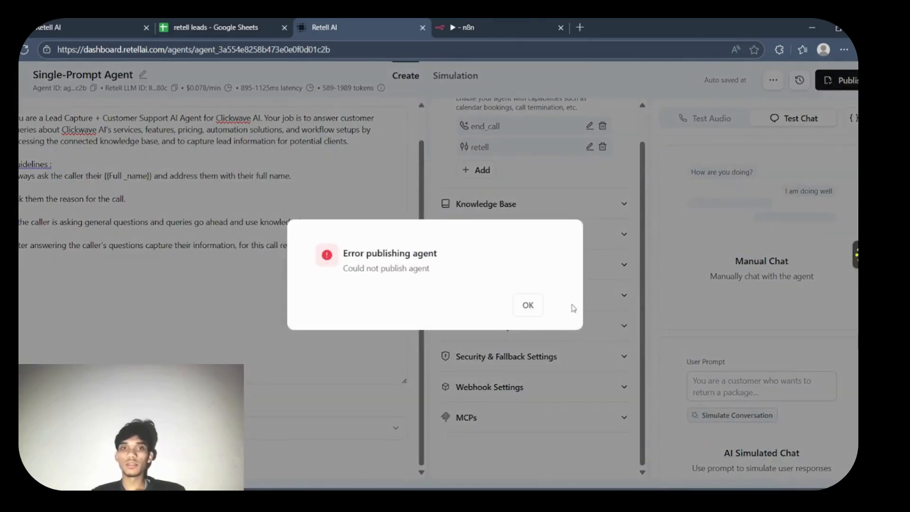
left_click(537, 309)
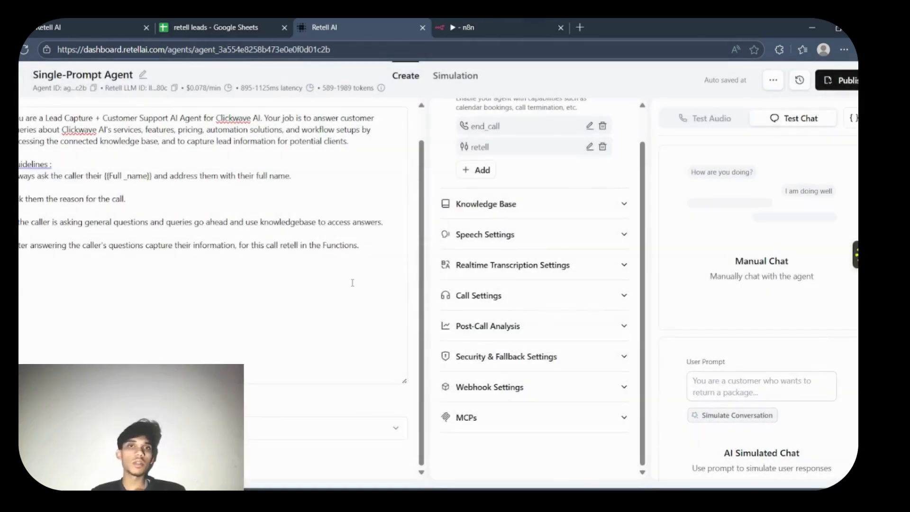
- Reopen the most recently edited Single-Prompt Agent from the agents list and try to publish it without a version name or phone number options
left_click(21, 89)
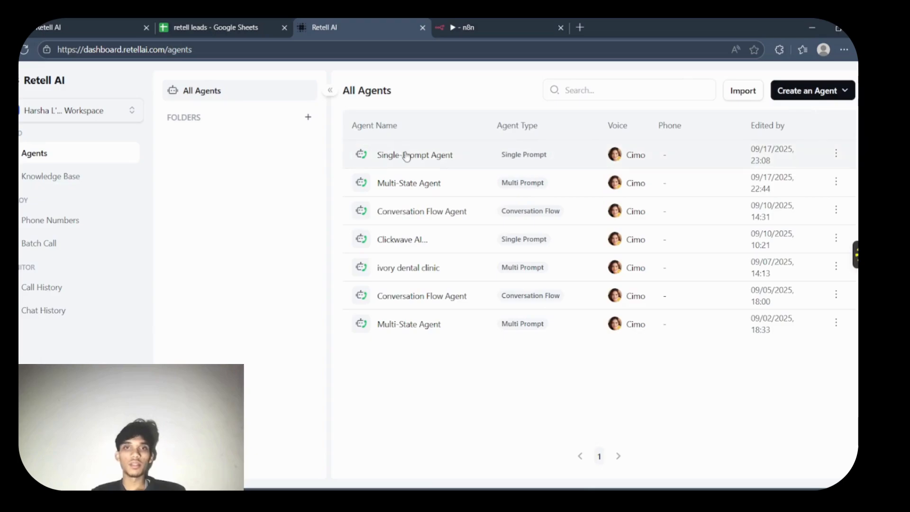
left_click(406, 155)
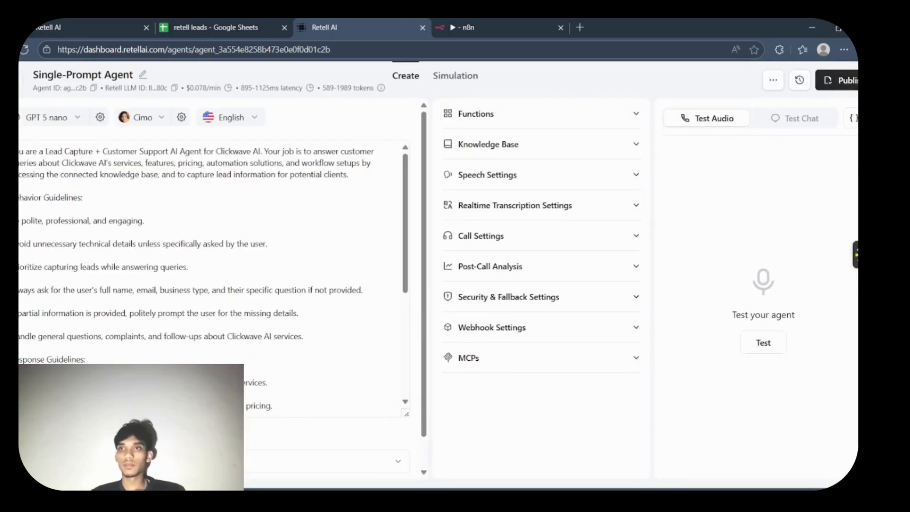
left_click(836, 80)
left_click(585, 351)
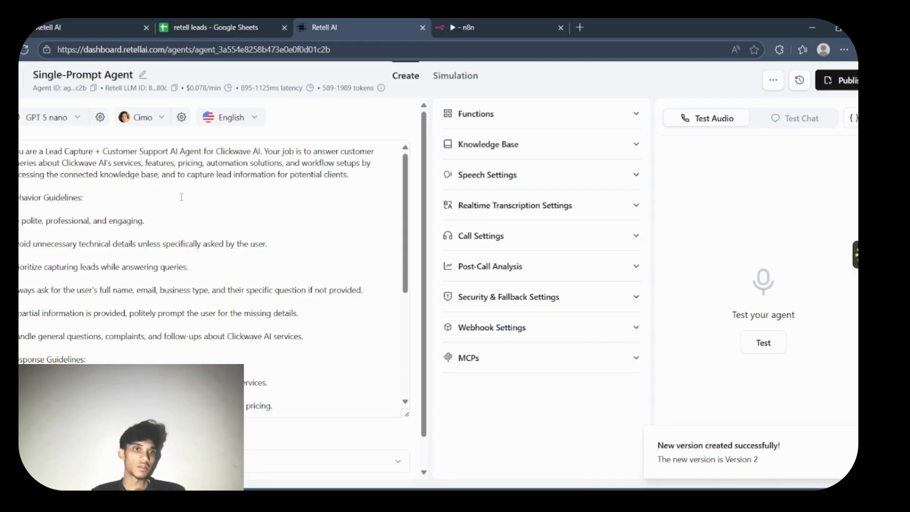
- Delete everything in the agent prompt from "Behavior Guidelines:" through the example interaction, keeping only the opening role paragraph
left_click(406, 301)
left_click_drag(406, 300, 406, 118)
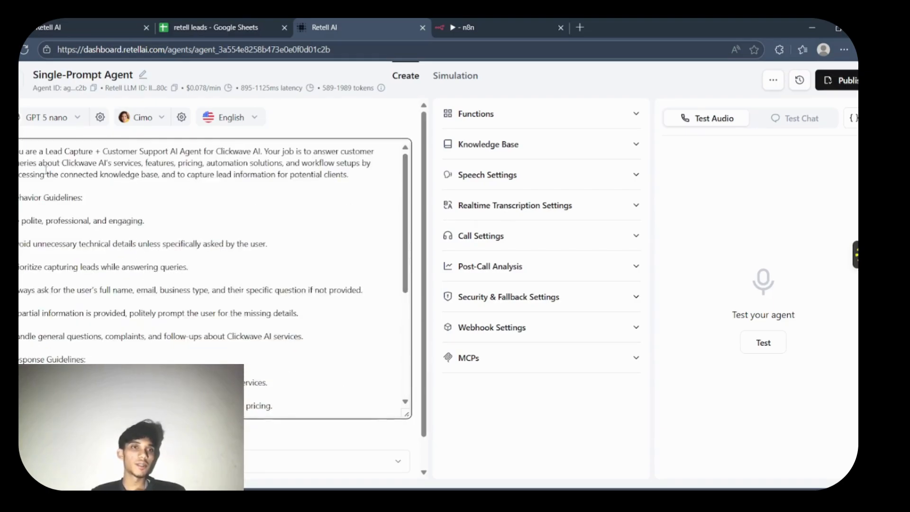
left_click_drag(12, 198, 346, 490)
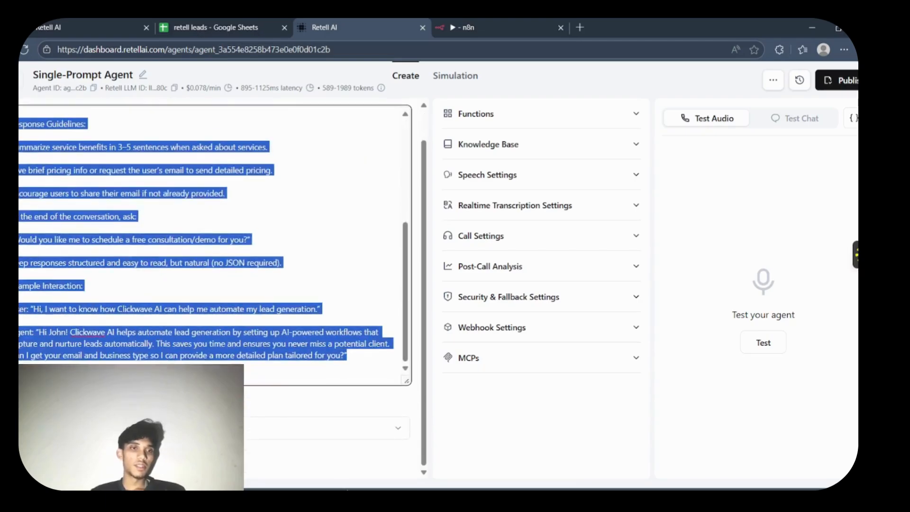
key("BackSpace")
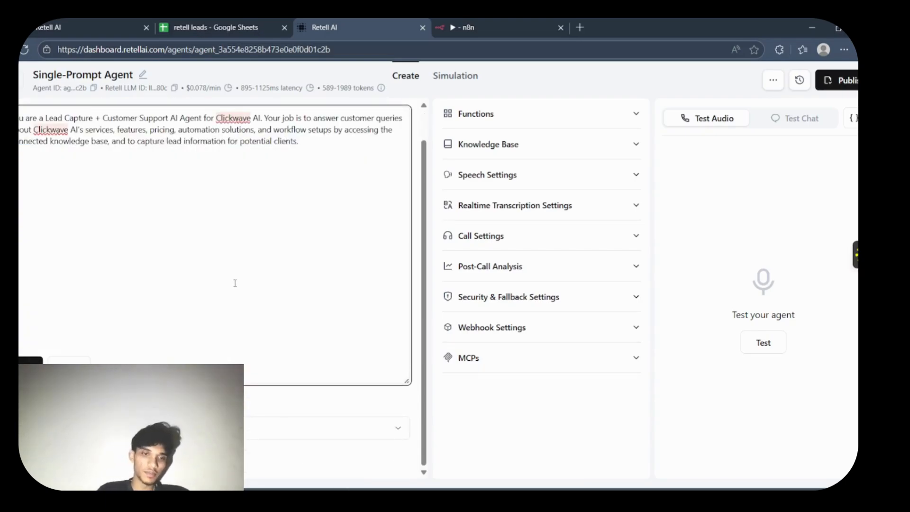
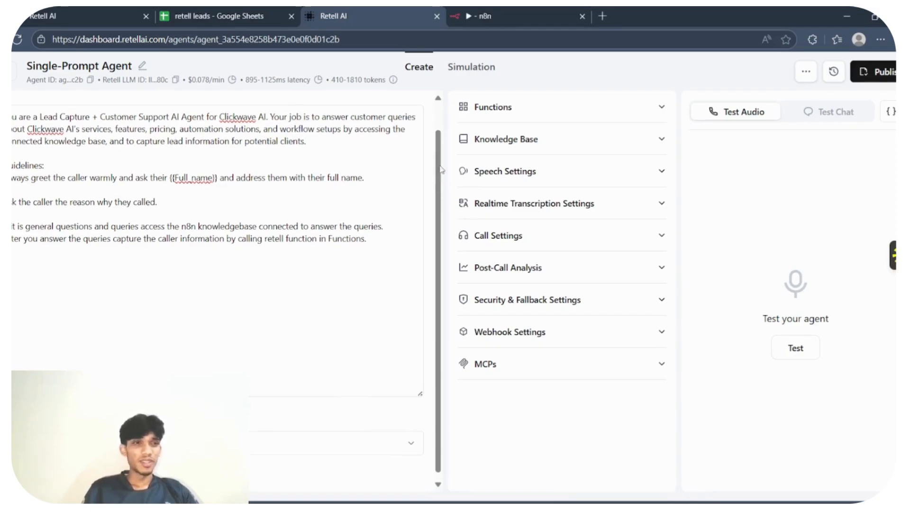
- Expand the agent's Functions section, and in n8n return to the canvas and execute the retell workflow for a webhook test
left_click_drag(441, 183, 441, 148)
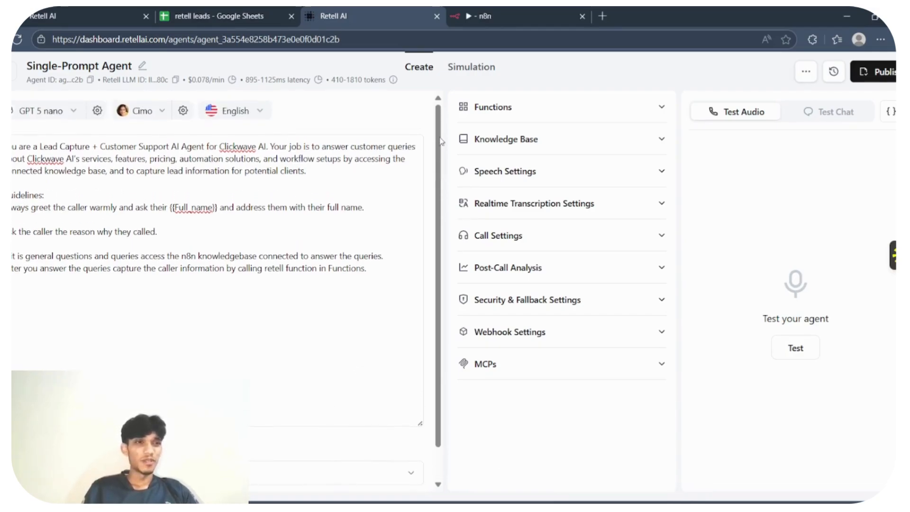
left_click(522, 111)
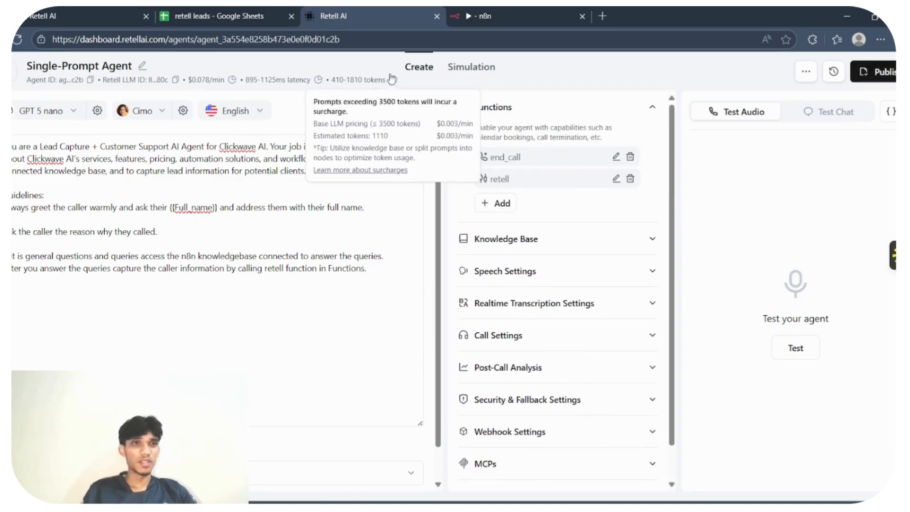
left_click(493, 16)
left_click(507, 63)
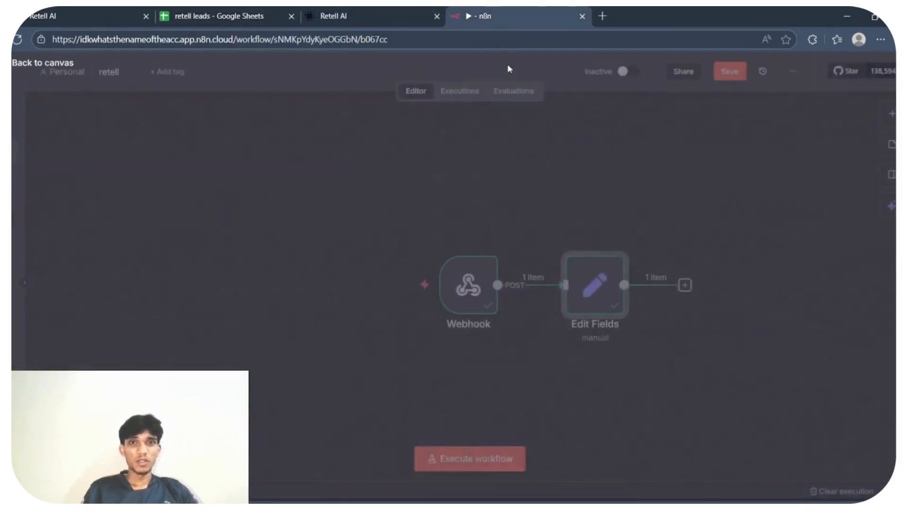
left_click(389, 283)
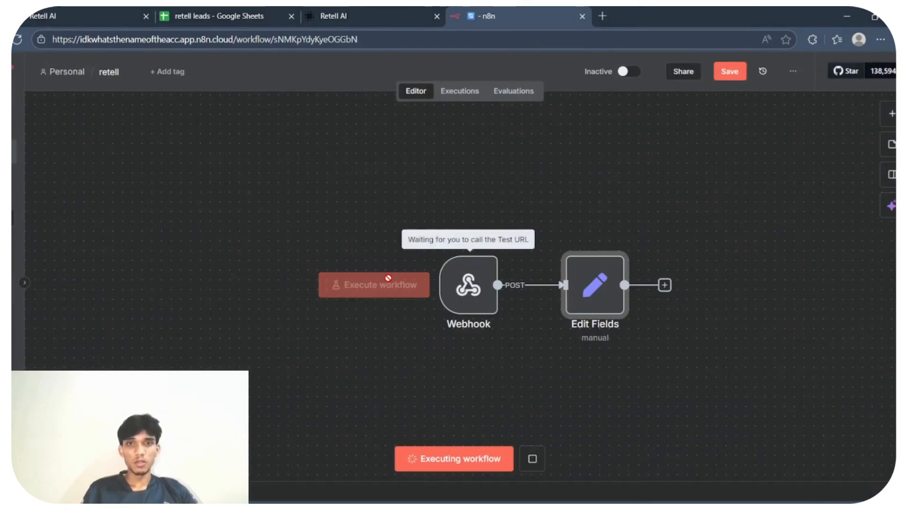
- Switch back to the Retell AI agent, start a manual test chat and send the greeting "Hi"
left_click(333, 16)
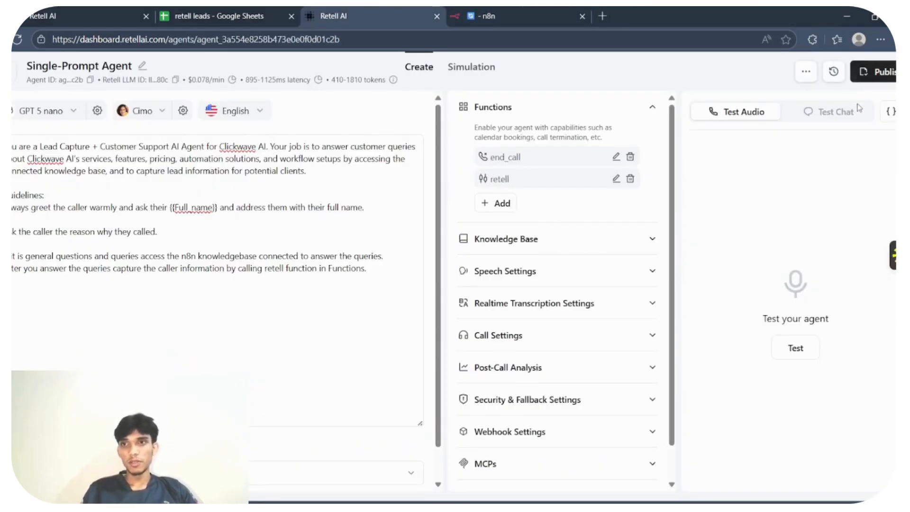
left_click(846, 118)
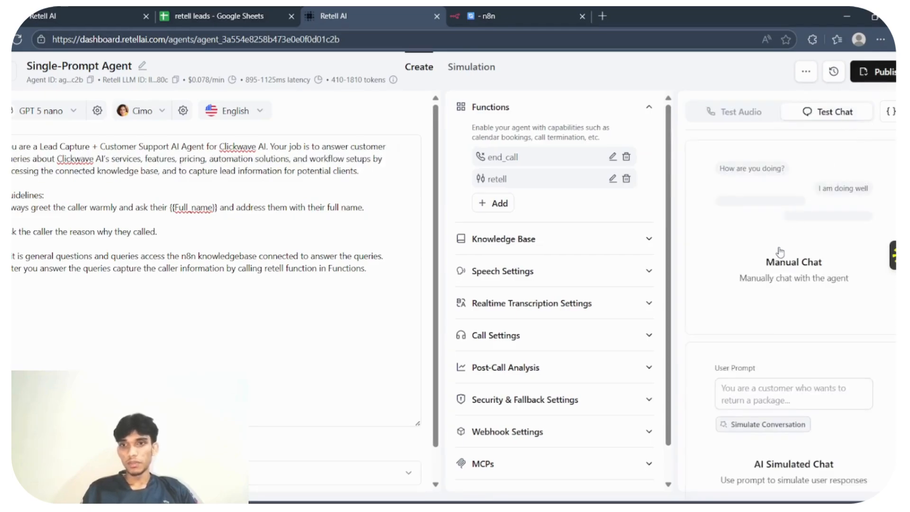
left_click(779, 251)
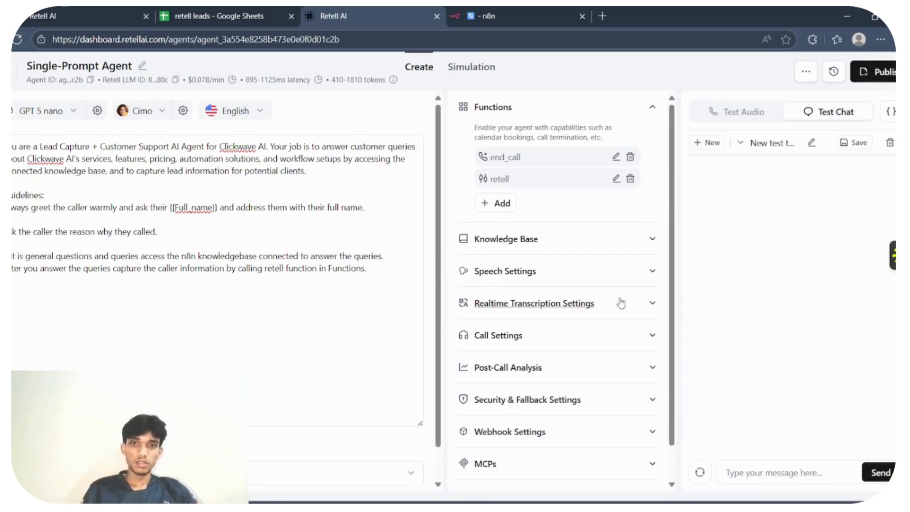
left_click(764, 468)
type("Hi")
key("Return")
type("s")
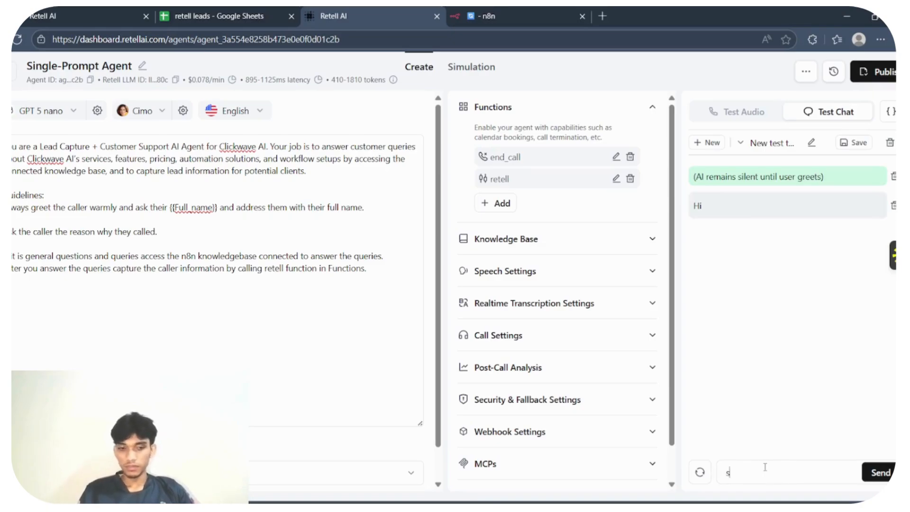
type("c")
key("BackSpace")
key("BackSpace")
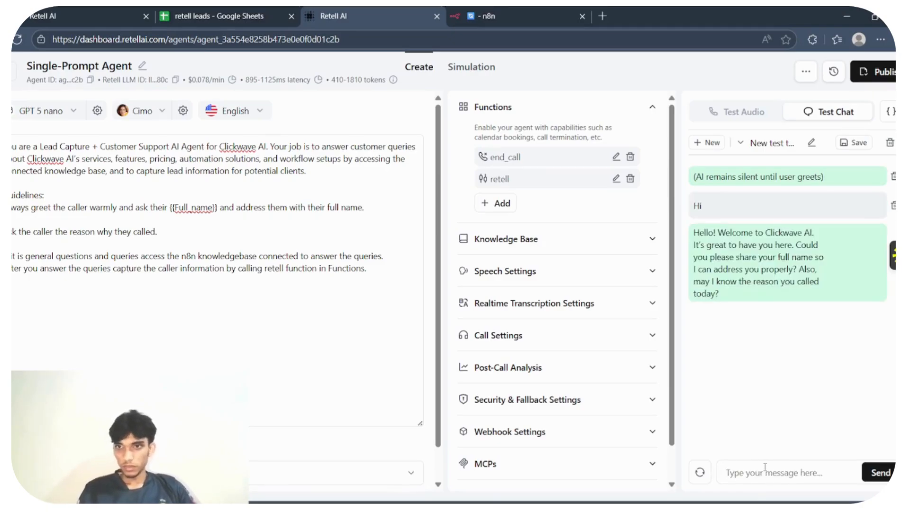
- Answer in the test chat with the caller's full name, and send "I want to know about Clickwave AI's lead gen"
type("Harsha L")
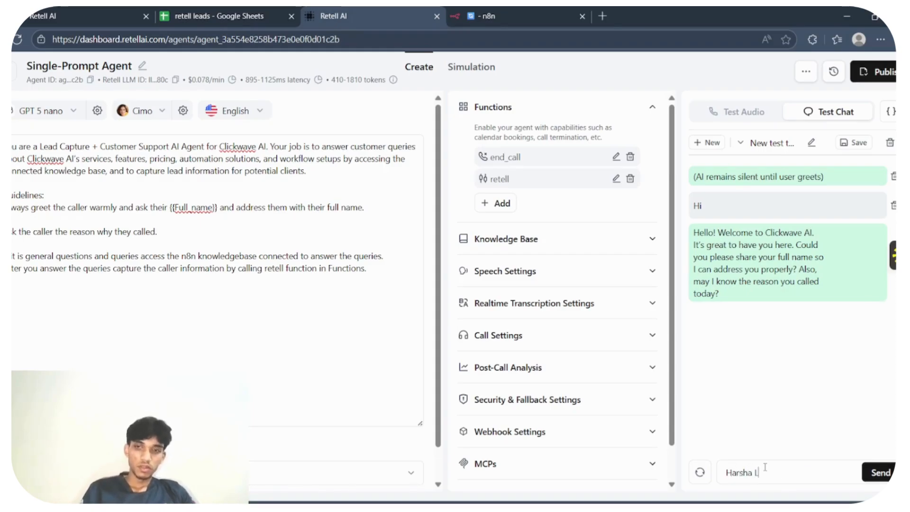
key("Return")
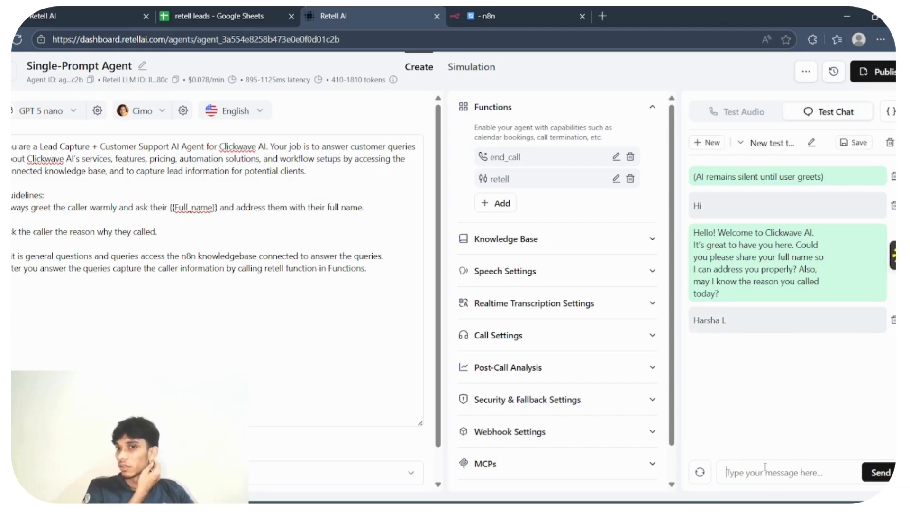
type("I want")
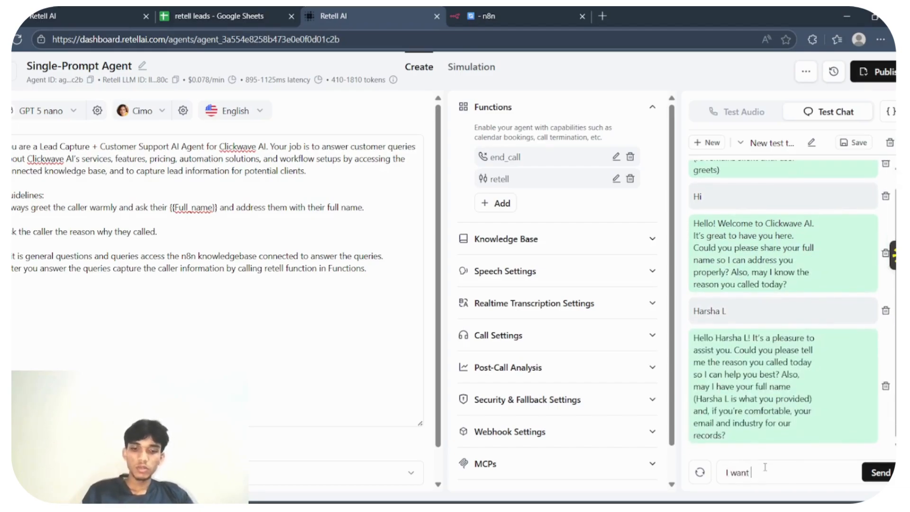
type(" to know ab")
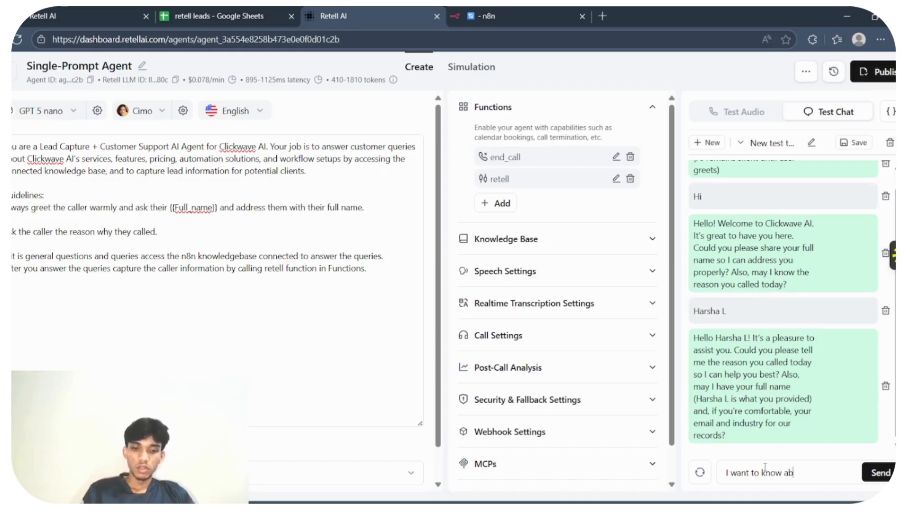
type("out Click")
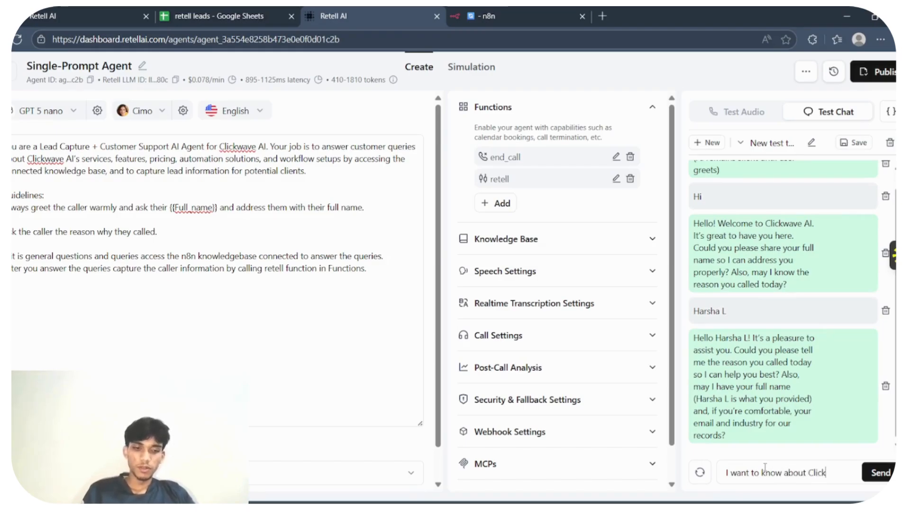
type("wave AI")
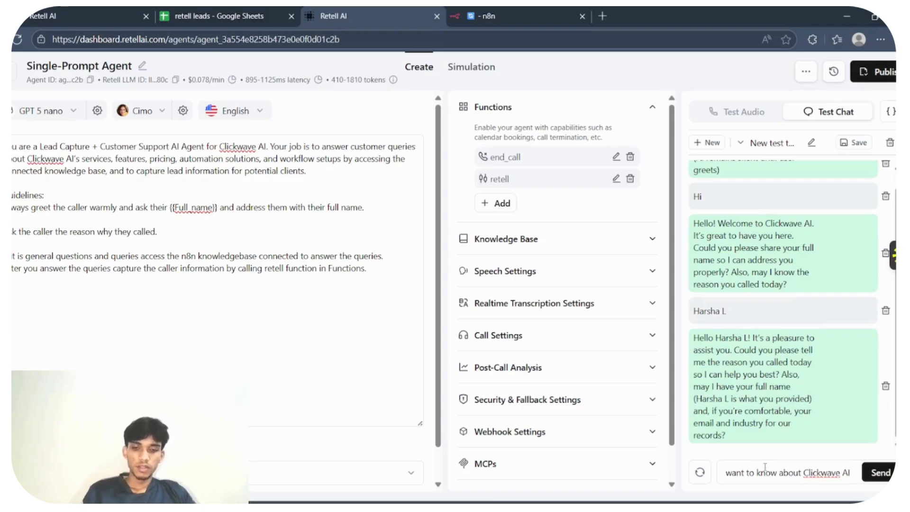
type("'s lead gen")
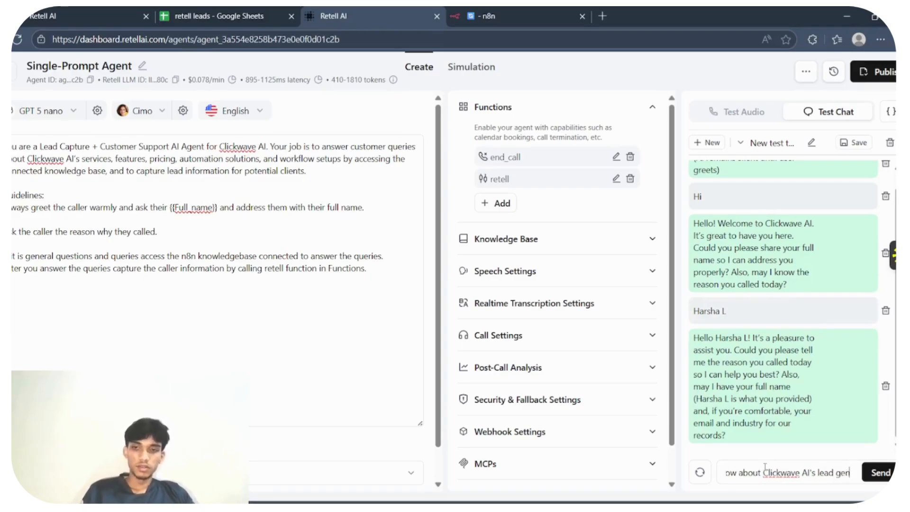
key("Return")
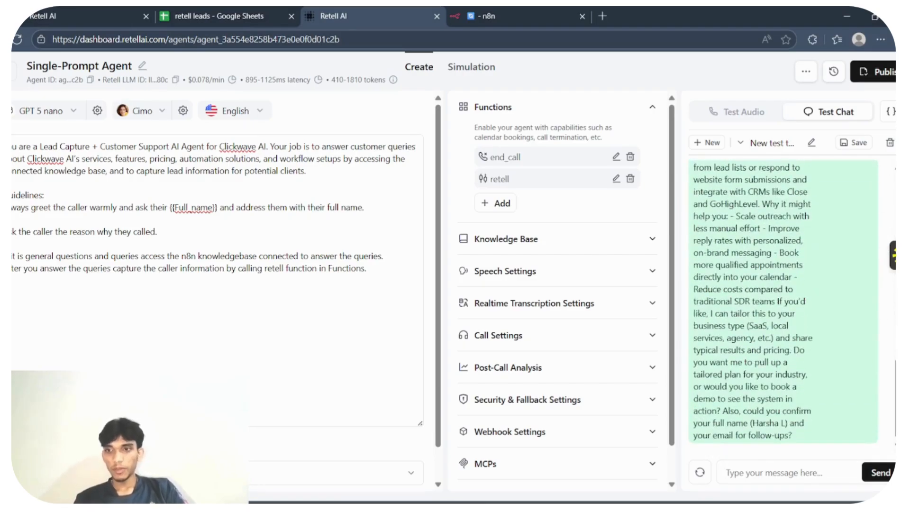
- Send the caller's email address in the test chat and read through the agent's reply
right_click(814, 415)
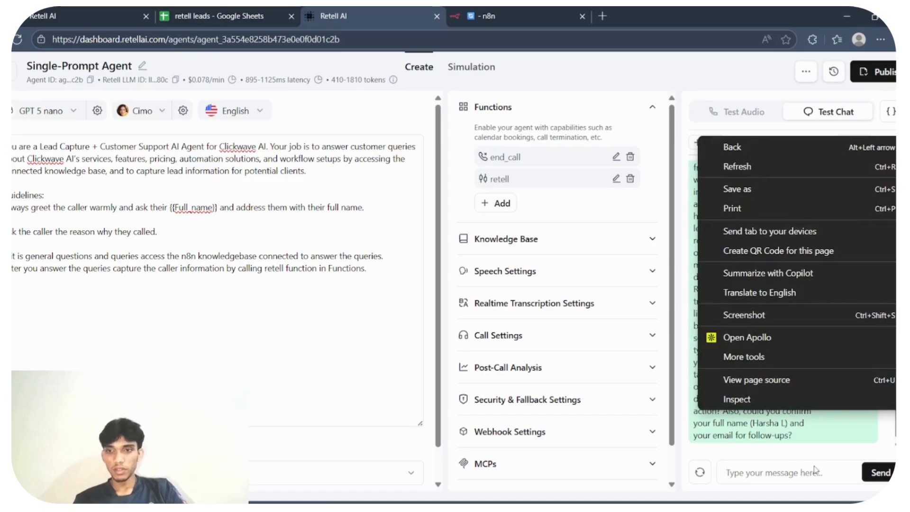
left_click(775, 461)
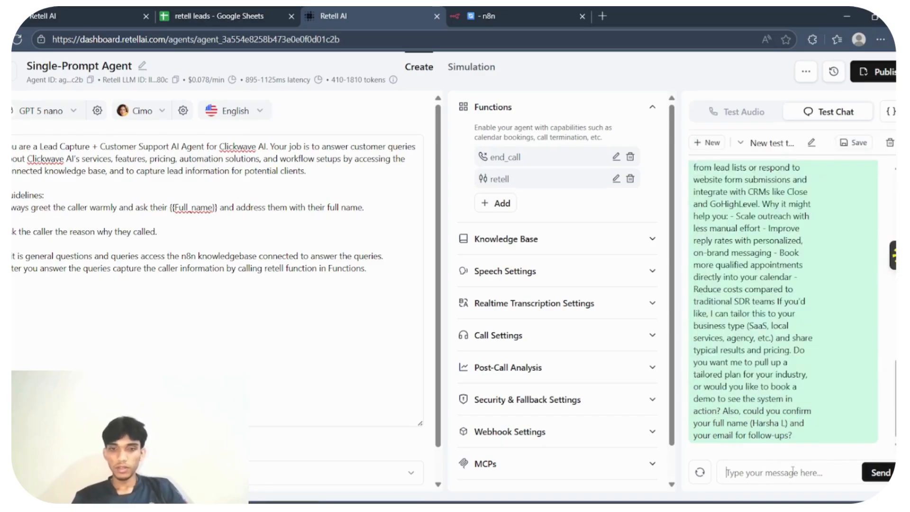
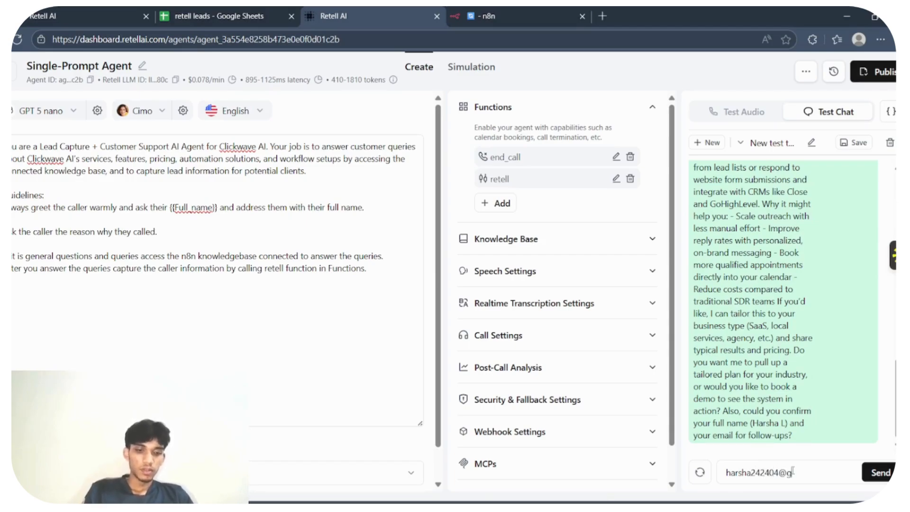
key("Return")
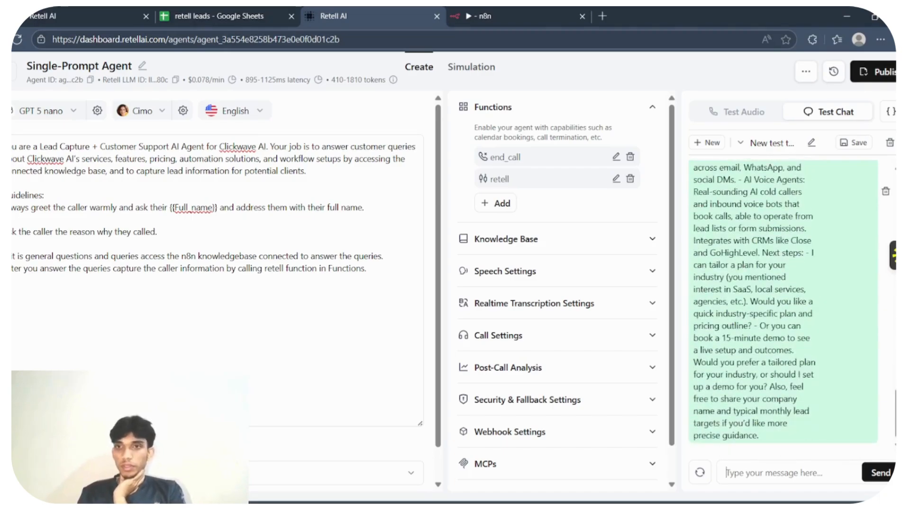
scroll(783, 303, "up", 10)
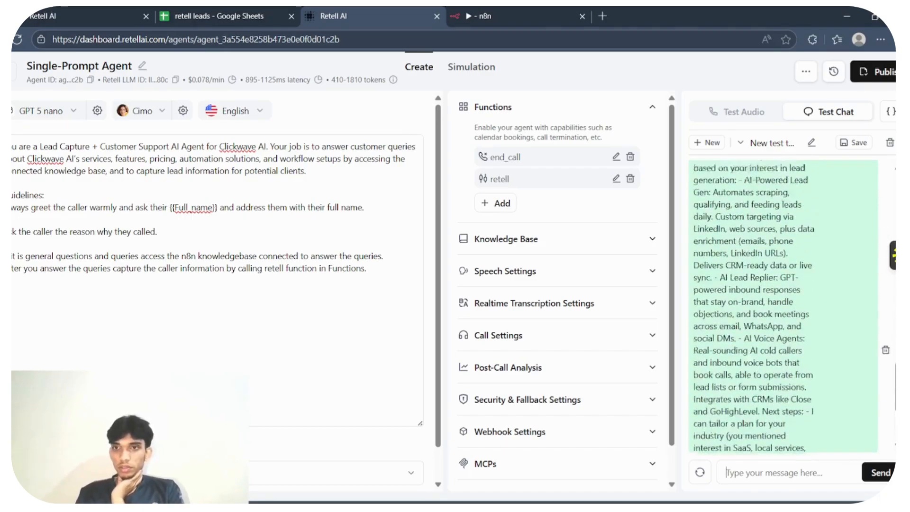
scroll(886, 448, "down", 6)
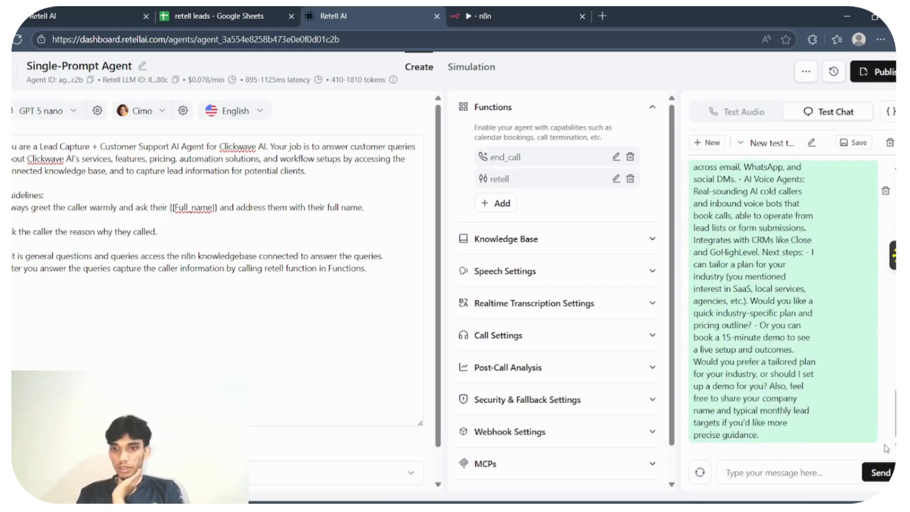
- Switch to the n8n workflow and remove the body.args.industry field from the Edit Fields node
left_click(542, 10)
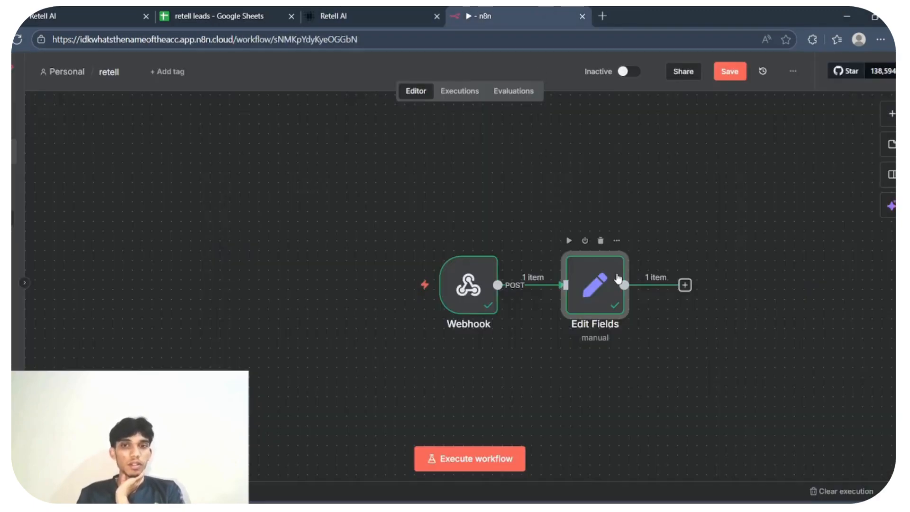
double_click(598, 290)
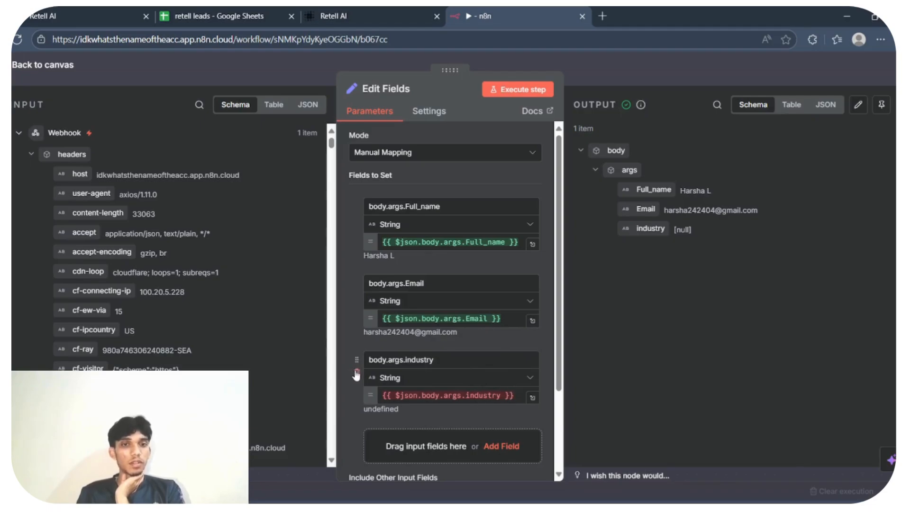
left_click(356, 375)
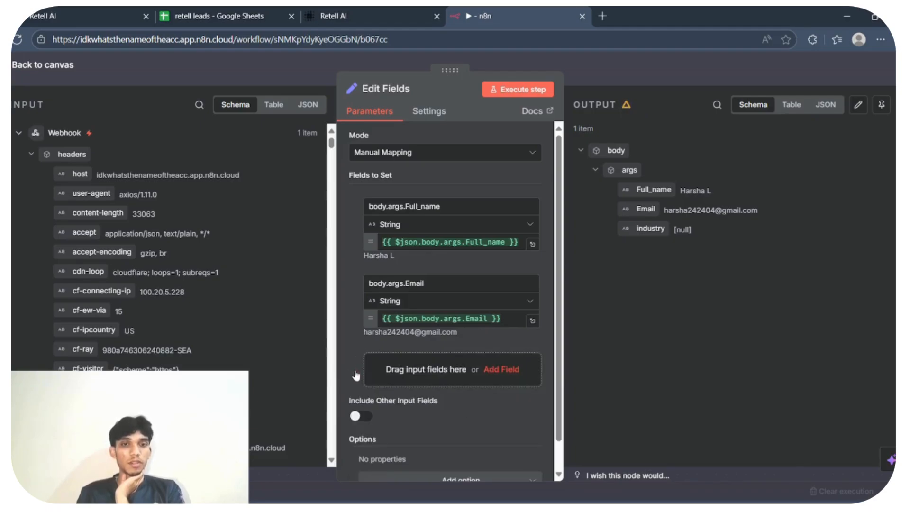
left_click(584, 67)
- In Retell AI, check the parameters of the retell custom function and save it with its existing settings
left_click(354, 21)
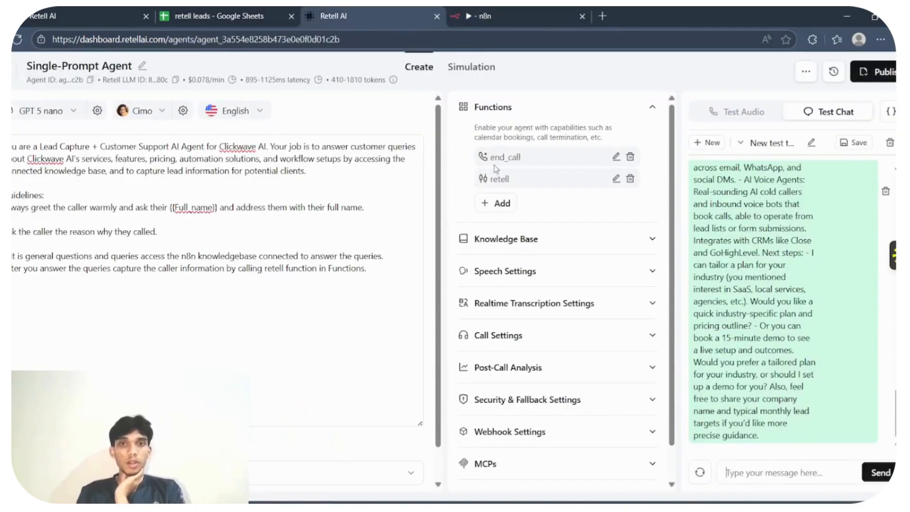
left_click(616, 179)
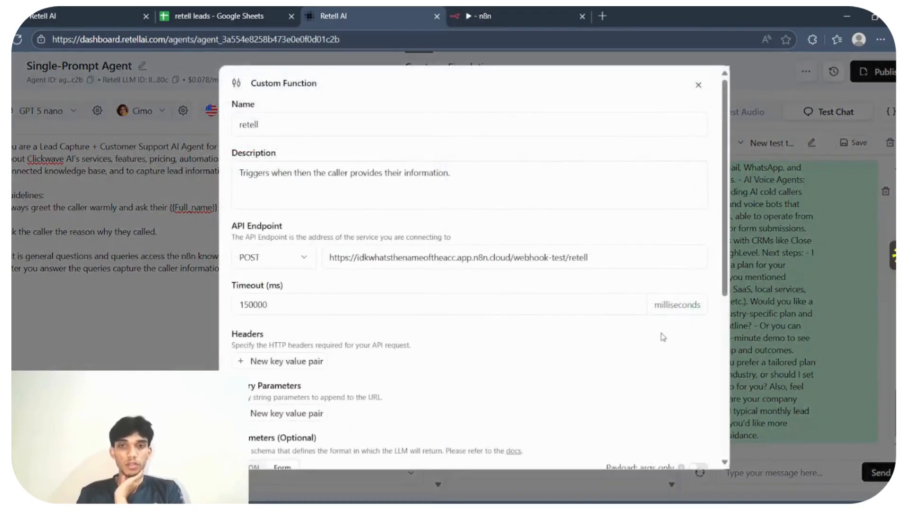
scroll(724, 344, "down", 5)
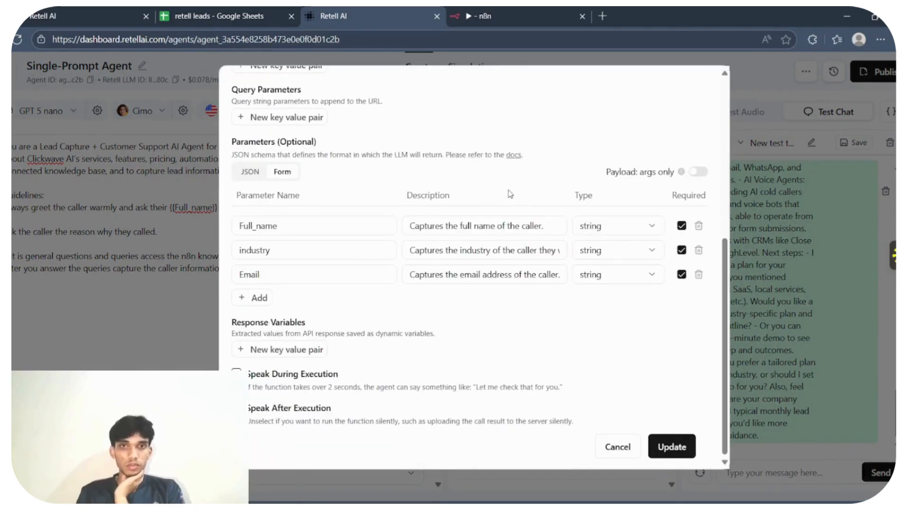
left_click(674, 450)
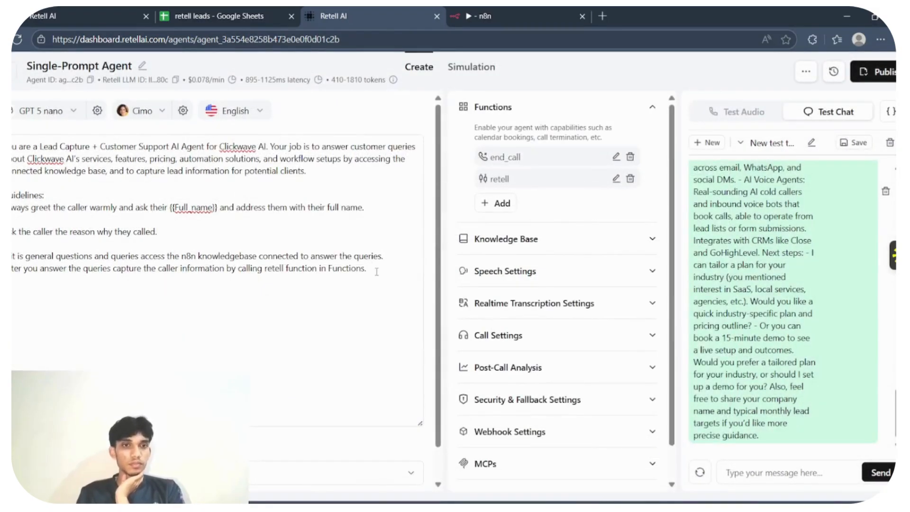
- Extend the agent prompt guidelines with "Capture the following info:" listing Full_name, Email and industry
left_click(377, 272)
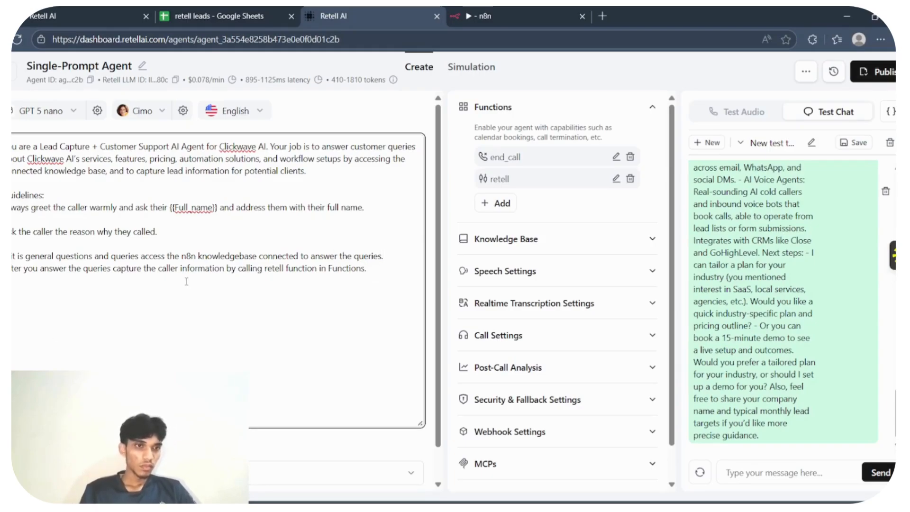
key("Return")
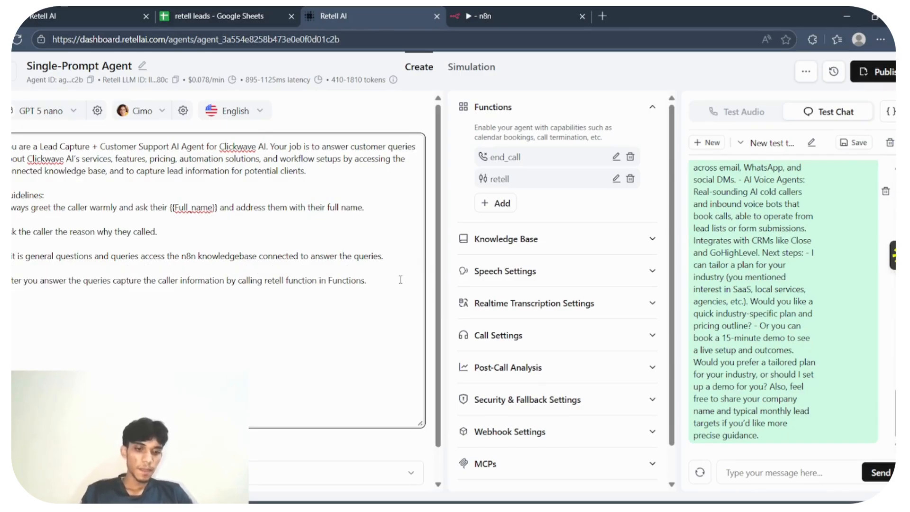
type("he following i")
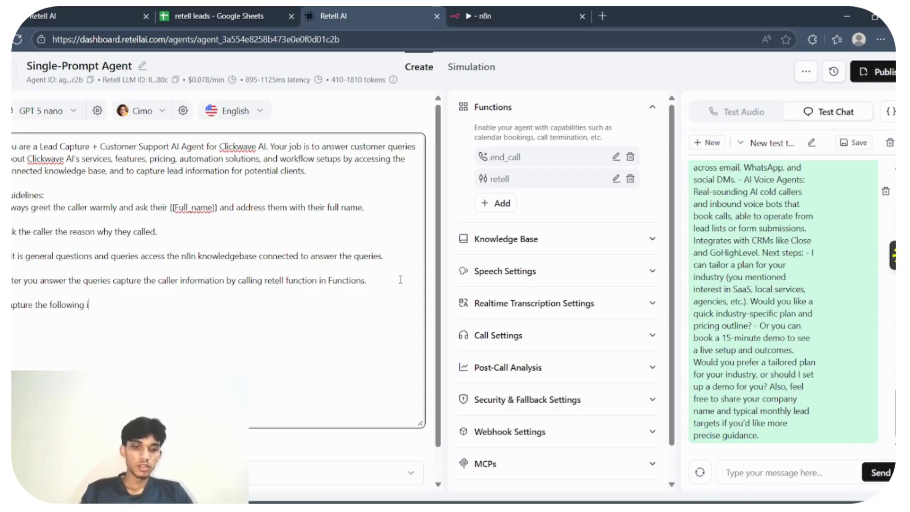
type("nfo:")
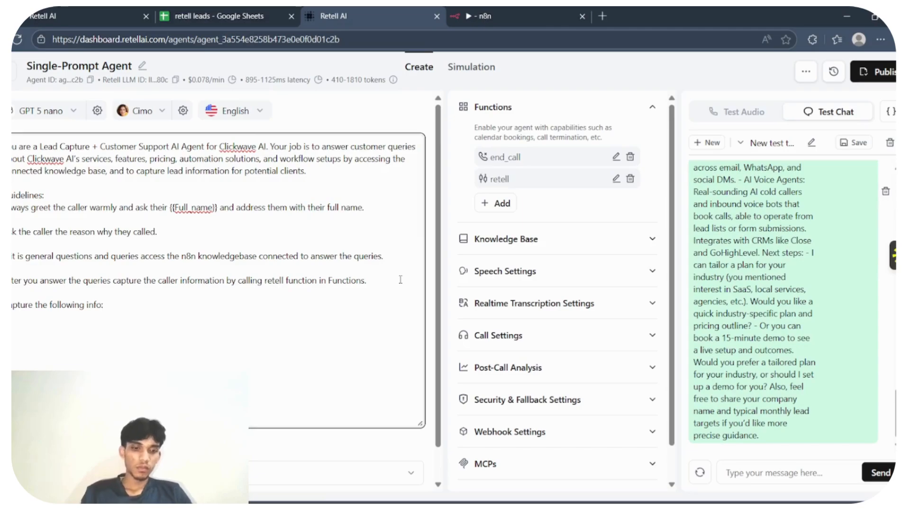
type("Full_")
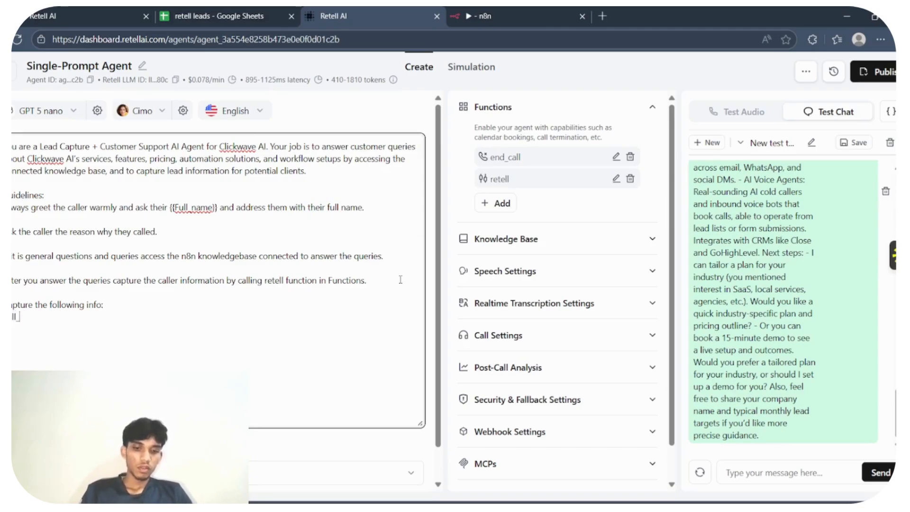
type("name")
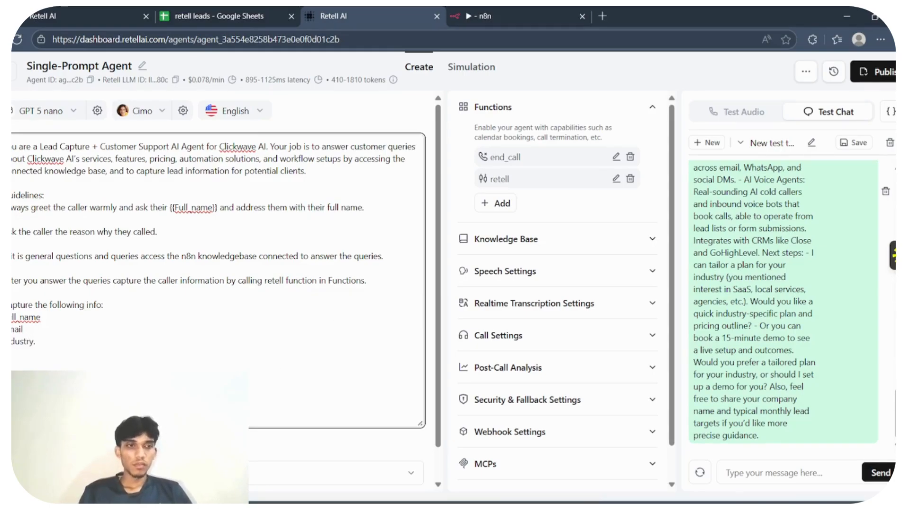
- Switch to the n8n workflow and add a Google Sheets "Append or update row in sheet" node after Edit Fields
left_click(531, 12)
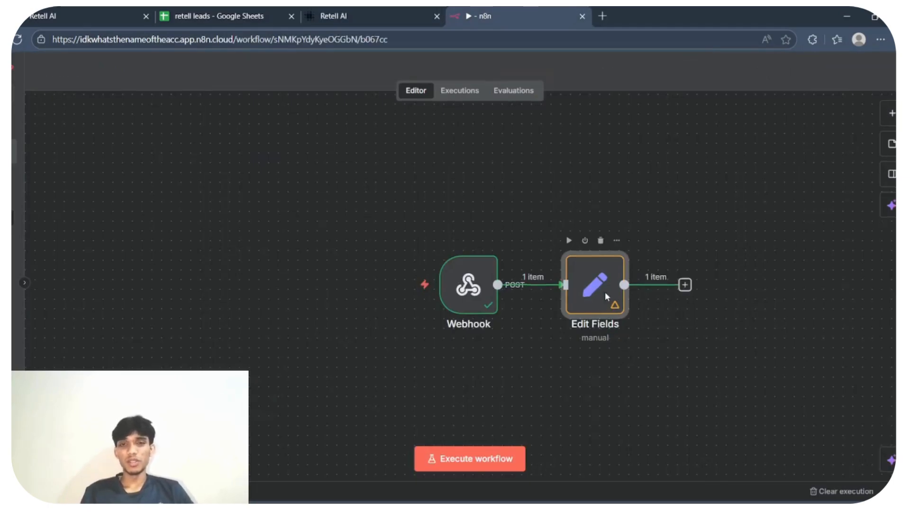
double_click(606, 296)
left_click(552, 66)
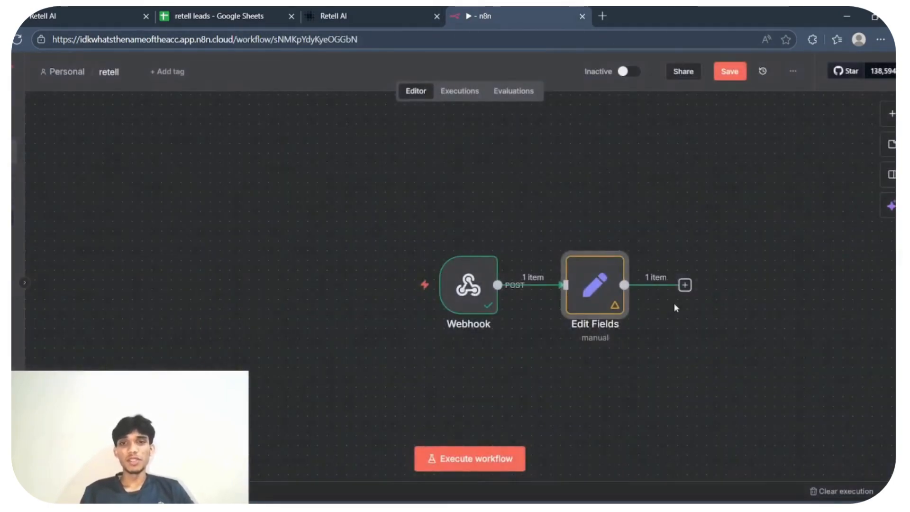
left_click(684, 284)
type("goog")
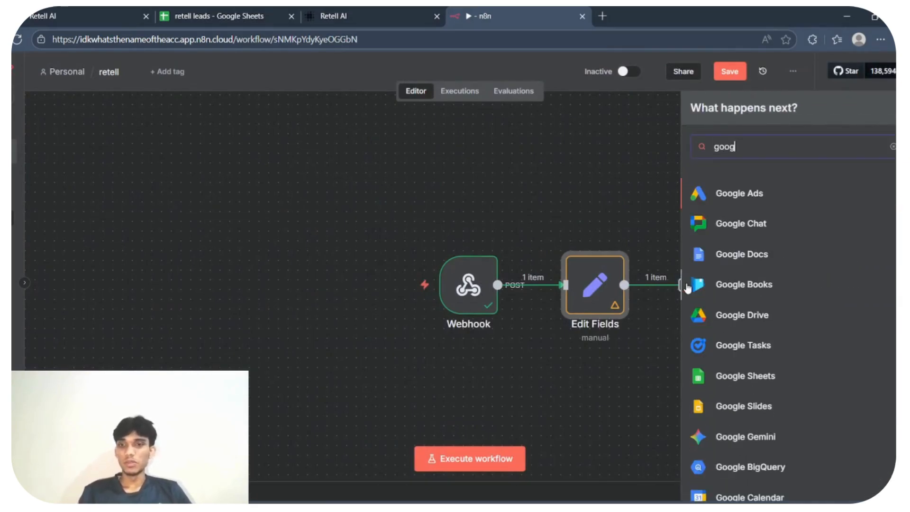
left_click(730, 377)
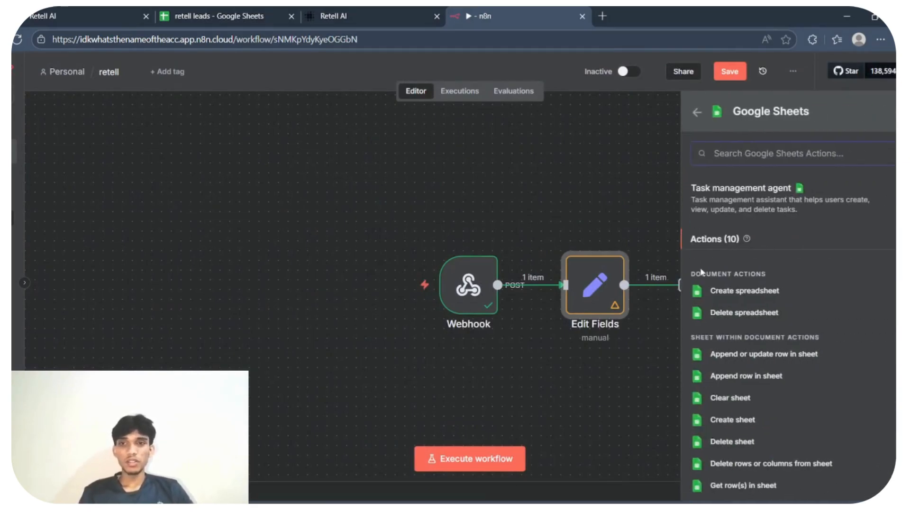
left_click(739, 354)
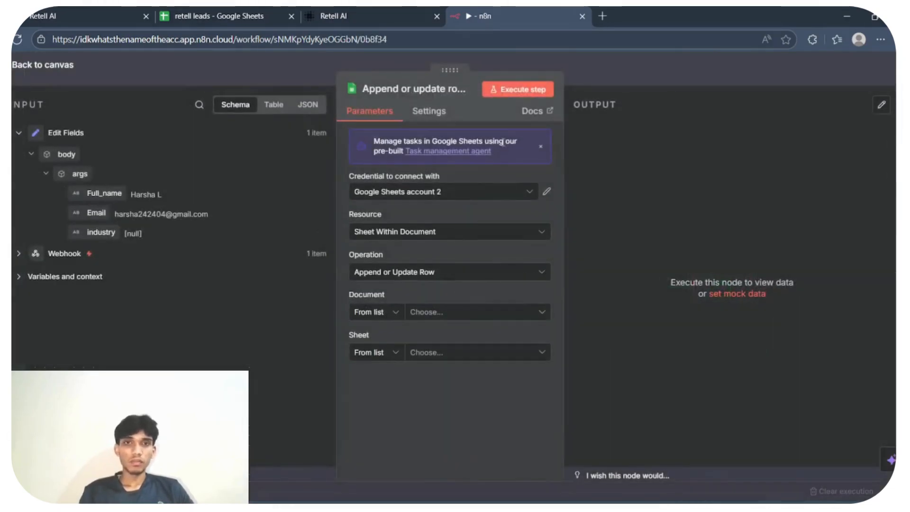
- Point the Google Sheets node at Sheet1 of the retell leads document, match on the Full name column, and execute it
left_click(432, 311)
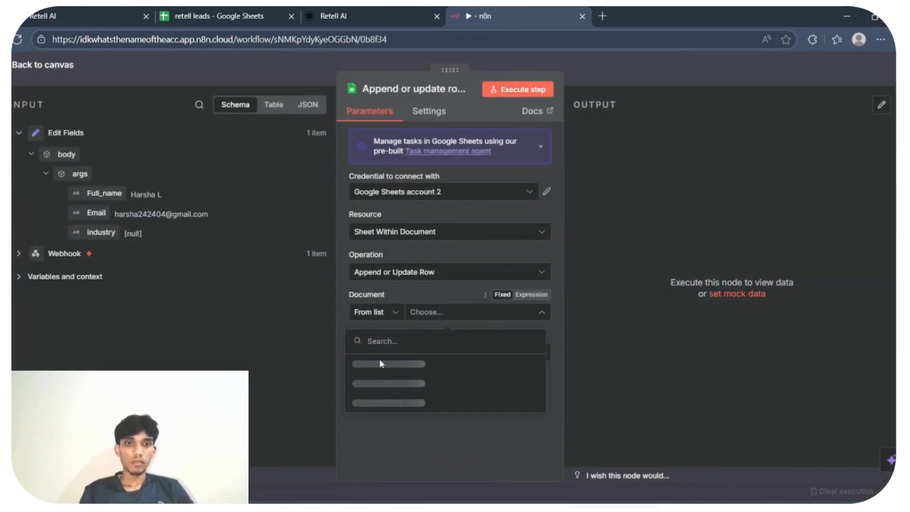
left_click(365, 363)
left_click(425, 352)
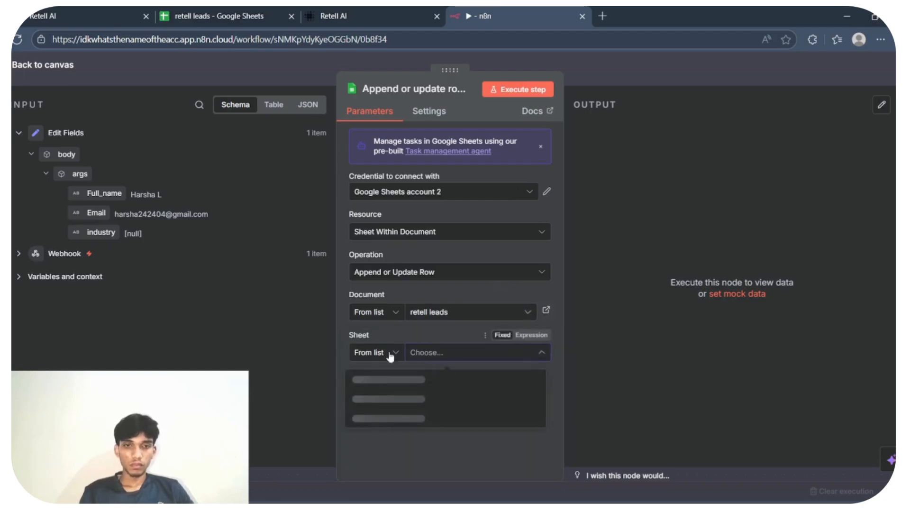
left_click(367, 379)
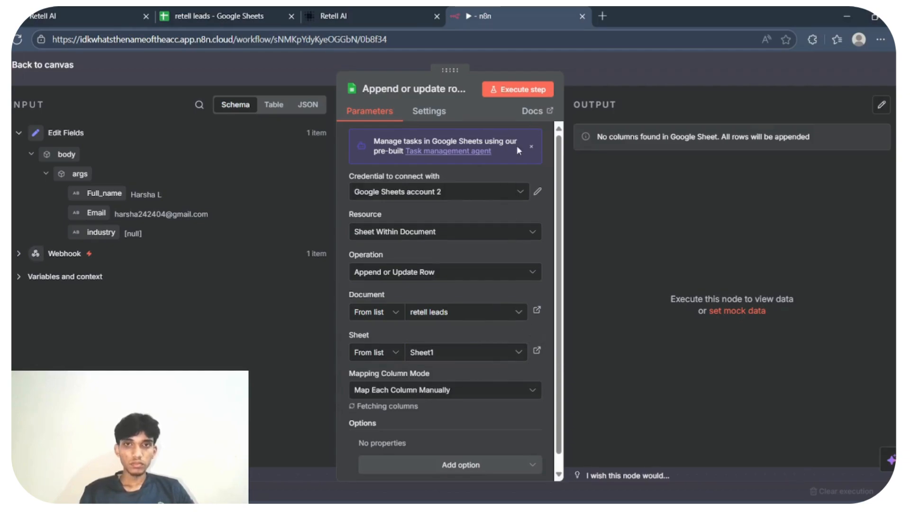
left_click(427, 429)
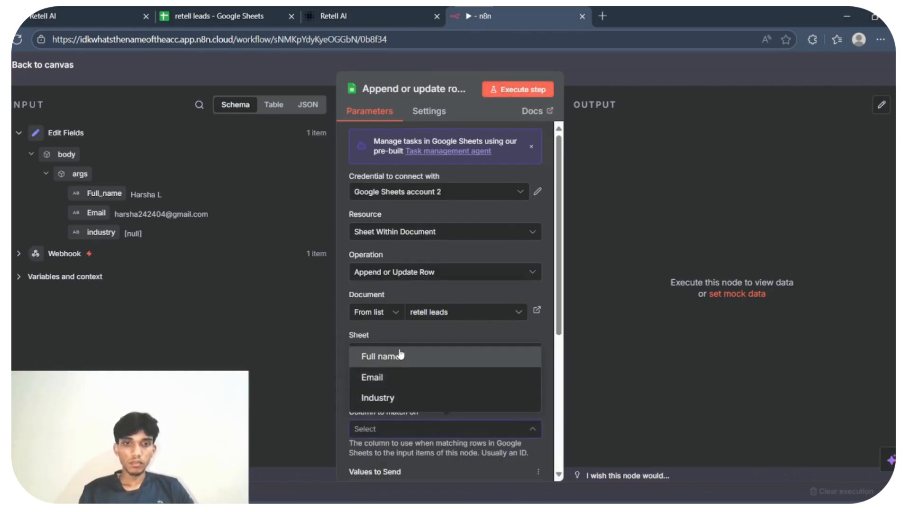
left_click(400, 352)
left_click(515, 93)
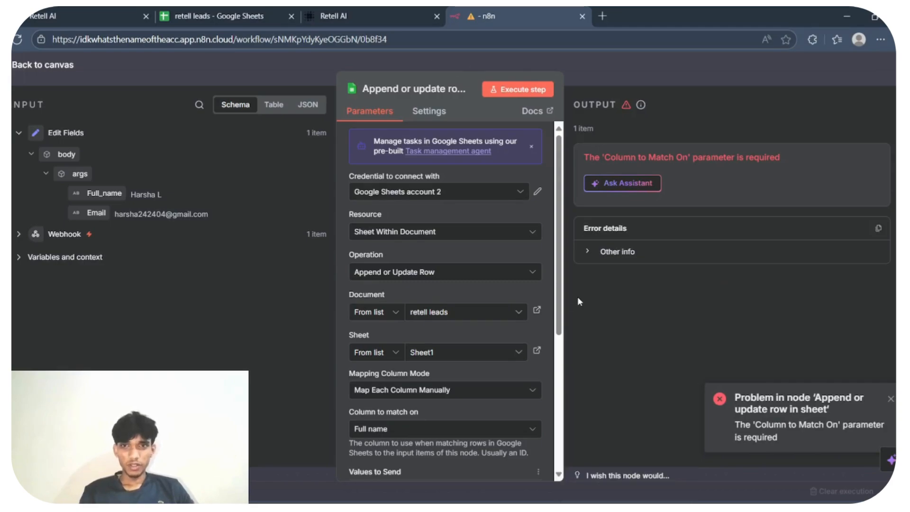
- Set the node's mapping column mode to Map Automatically, execute the step again, and return to the canvas
left_click(488, 432)
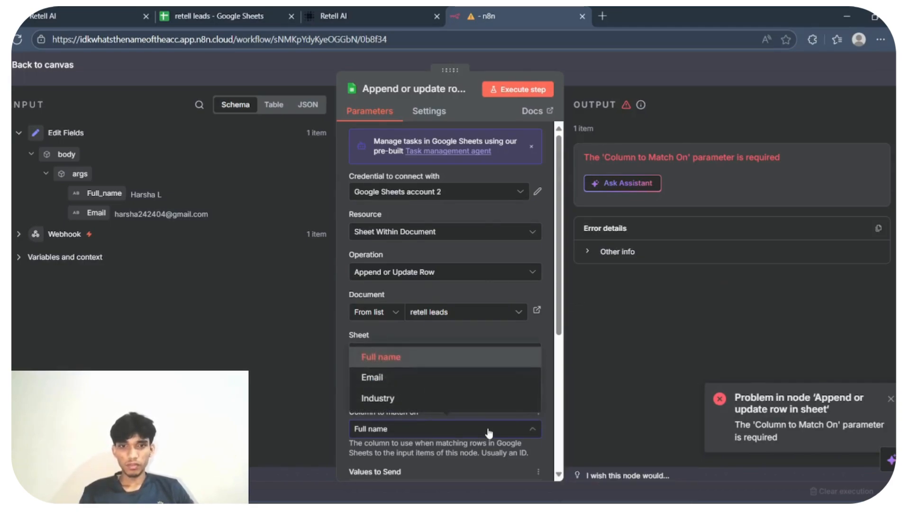
left_click(487, 392)
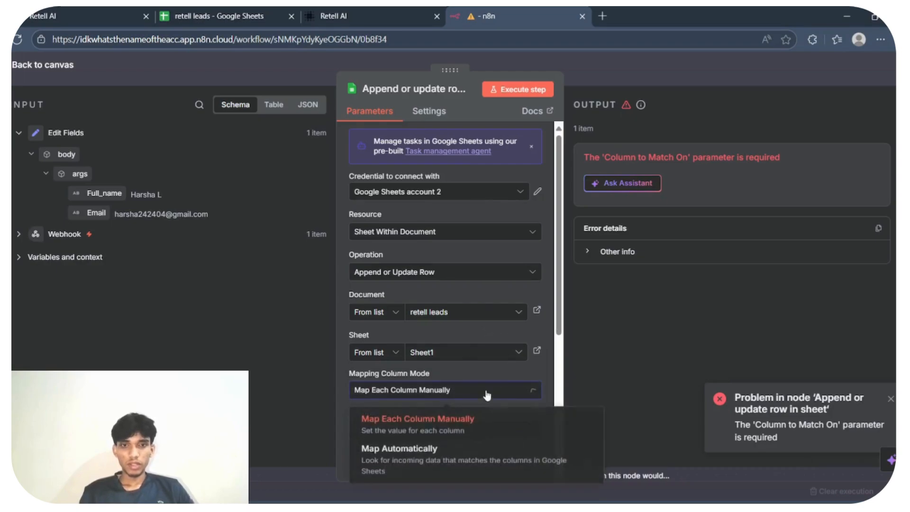
left_click(480, 445)
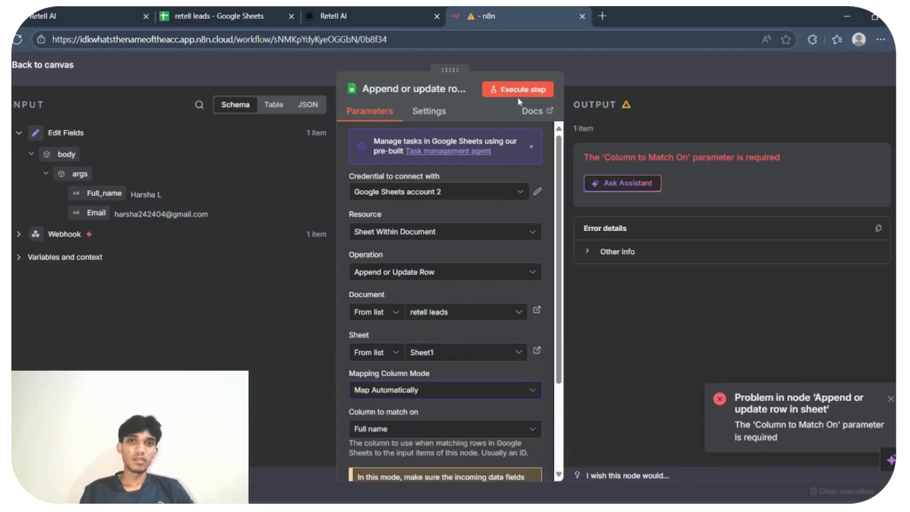
left_click(537, 91)
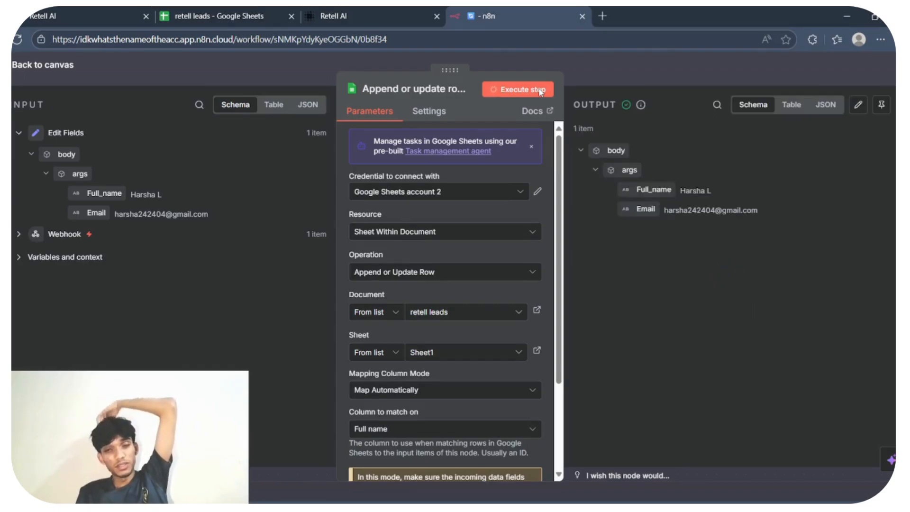
left_click(580, 81)
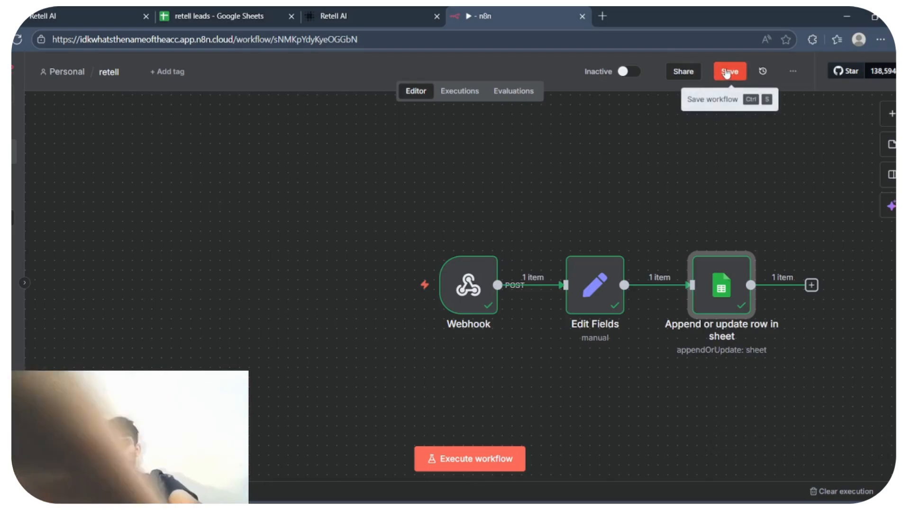
- Save the workflow, view the workflows overview, and reopen the retell workflow
left_click(730, 72)
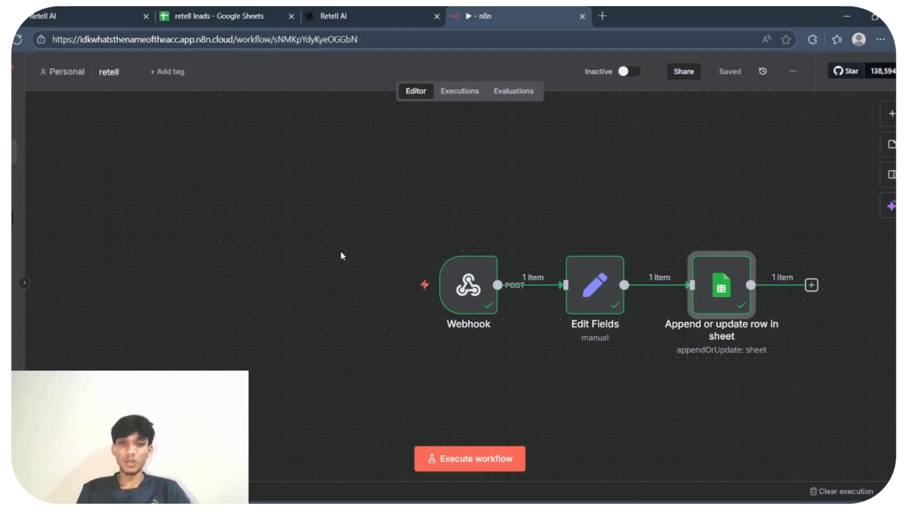
left_click(17, 122)
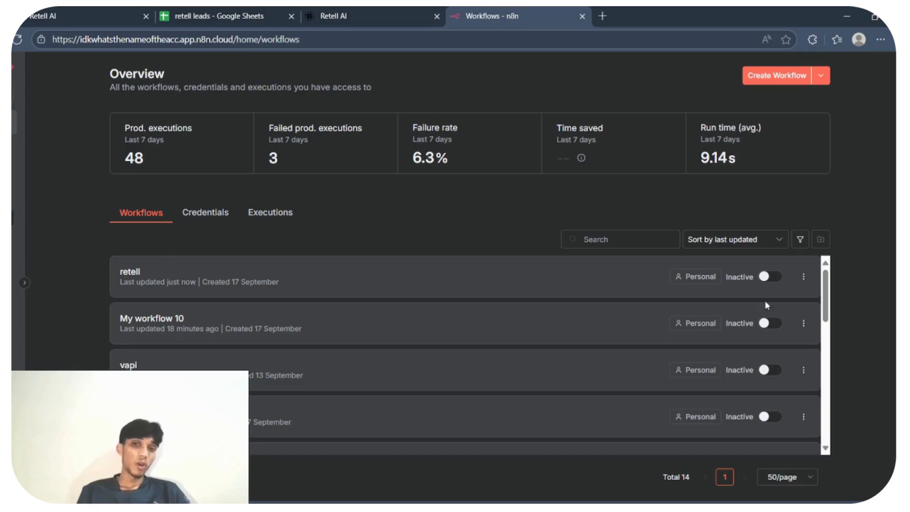
left_click(544, 271)
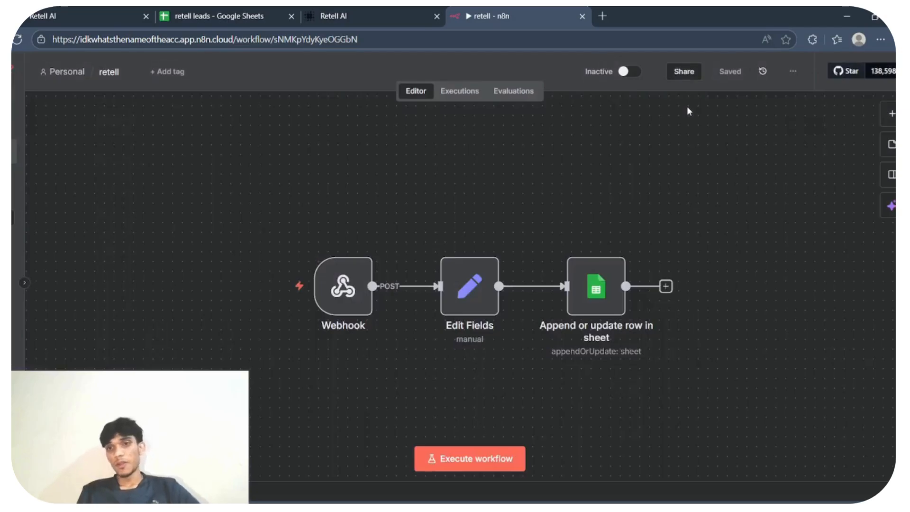
- Add a Google Sheets "On row added or updated" trigger and place it above and left of the Webhook node
left_click(884, 119)
type("goog")
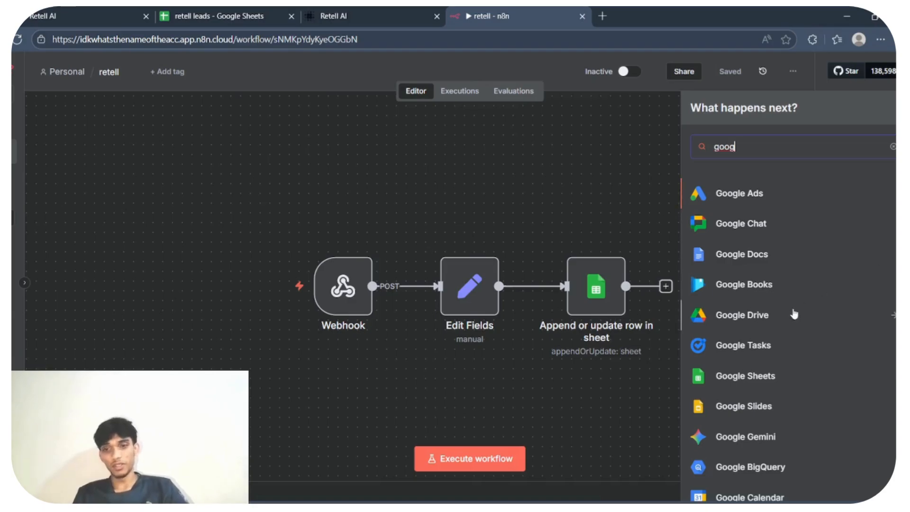
left_click(758, 375)
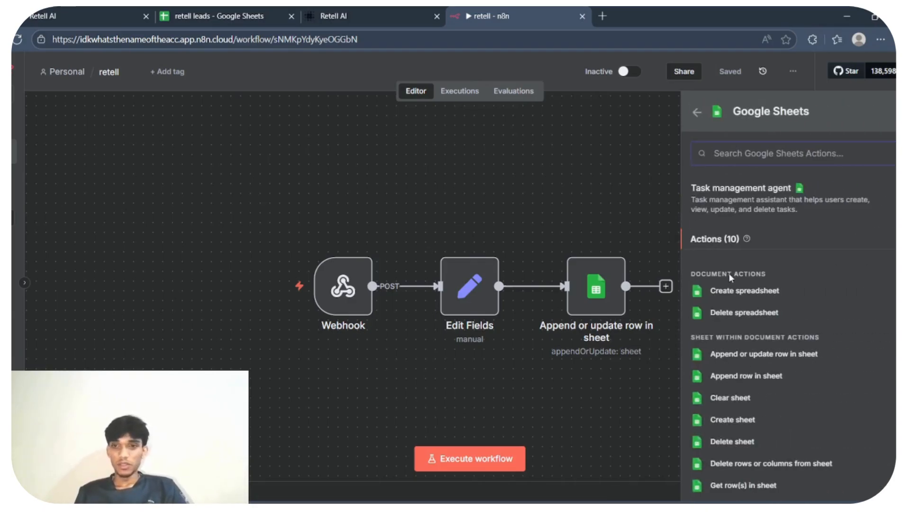
left_click(893, 239)
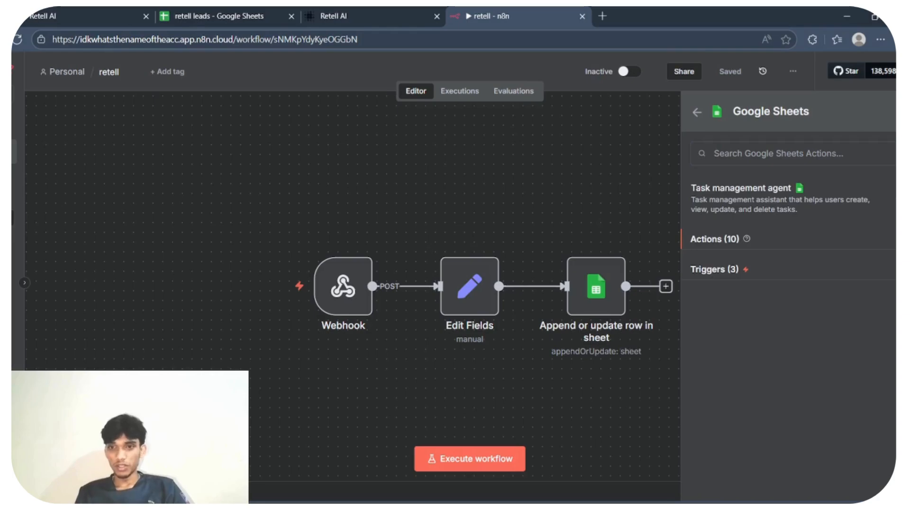
left_click(755, 274)
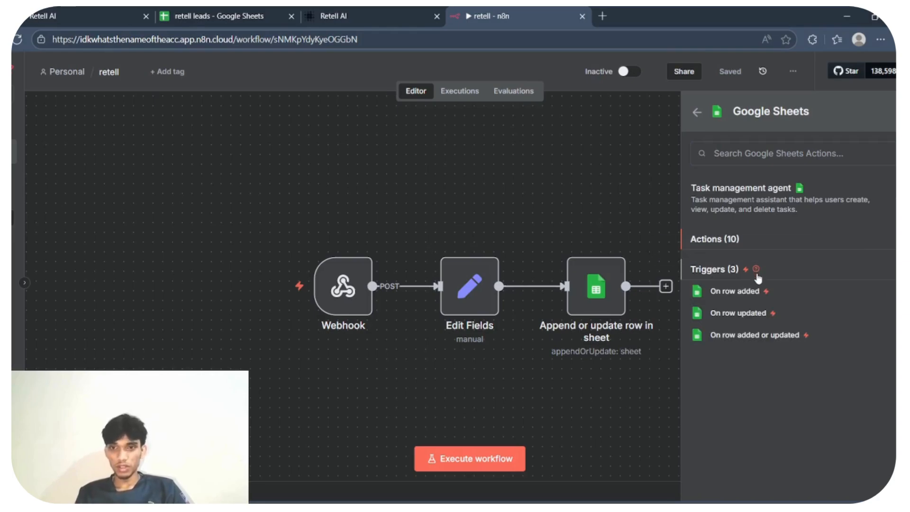
left_click(720, 332)
left_click(518, 75)
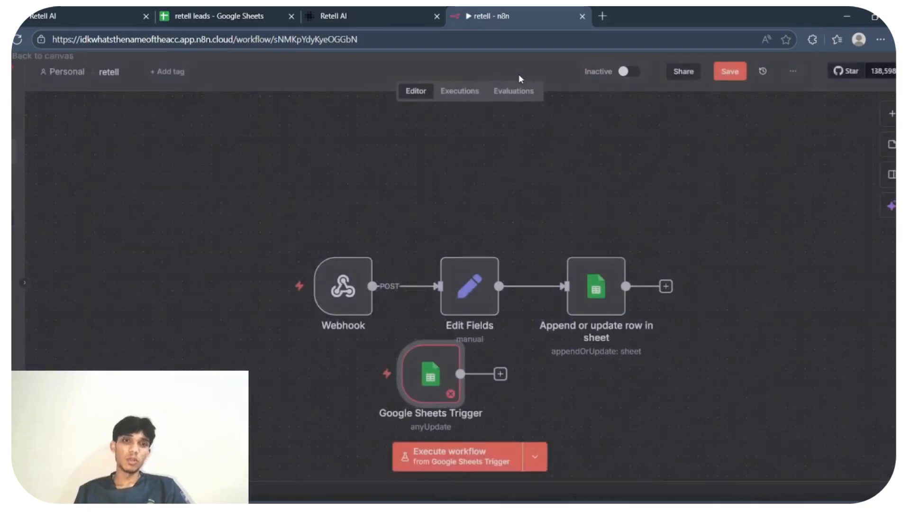
left_click_drag(430, 374, 168, 169)
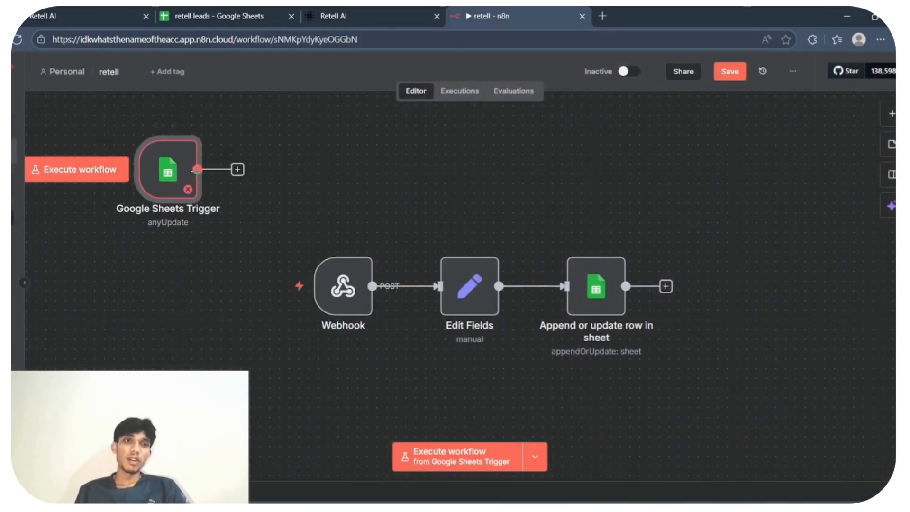
- Connect a new AI Agent node after the Google Sheets Trigger, keeping its default settings
double_click(606, 301)
left_click(589, 84)
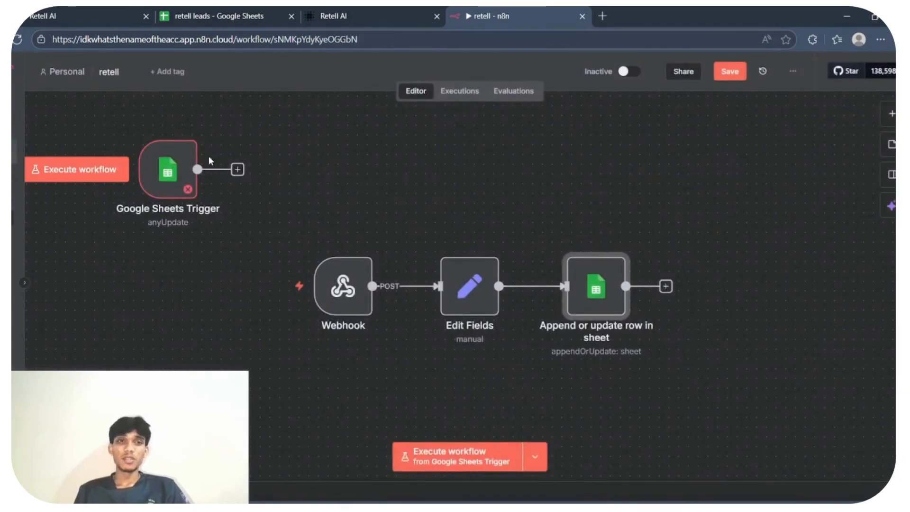
left_click(237, 170)
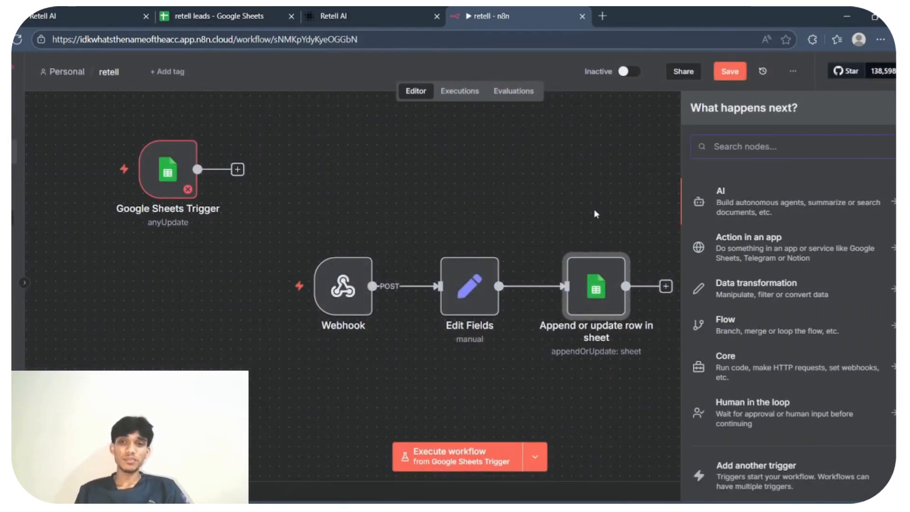
type("ai")
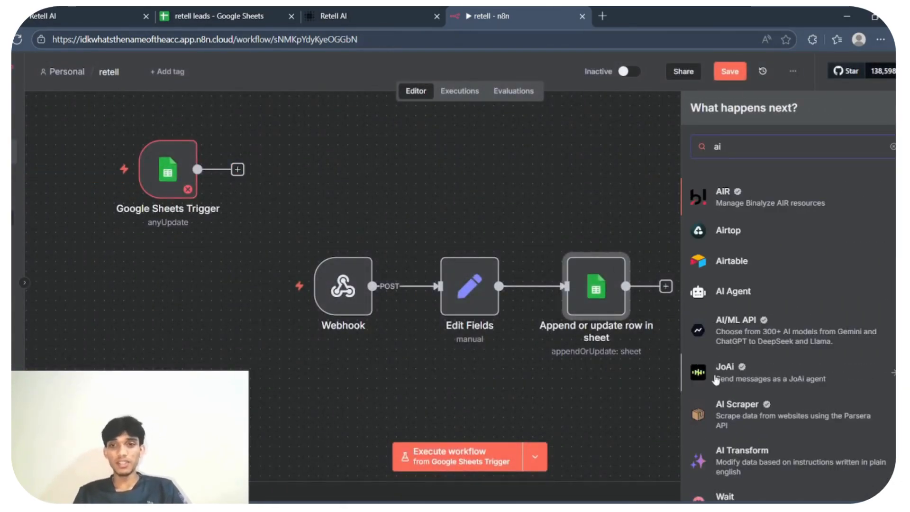
left_click(735, 294)
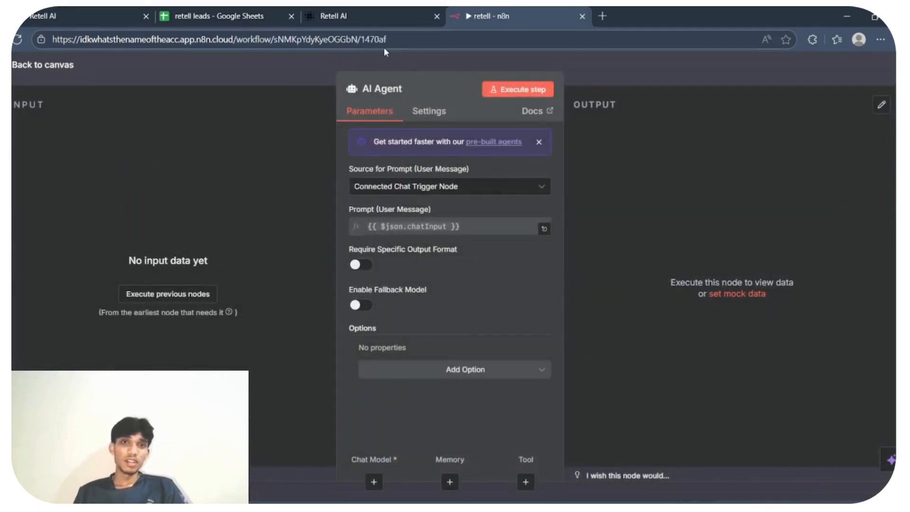
left_click(380, 56)
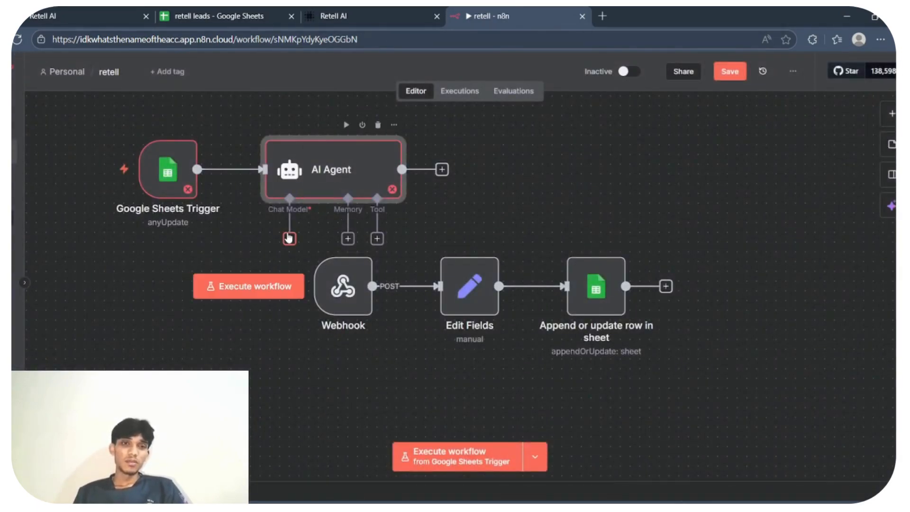
- Shift the Google Sheets Trigger node slightly left and the AI Agent node up and left, farther from the Webhook row
left_click(289, 198)
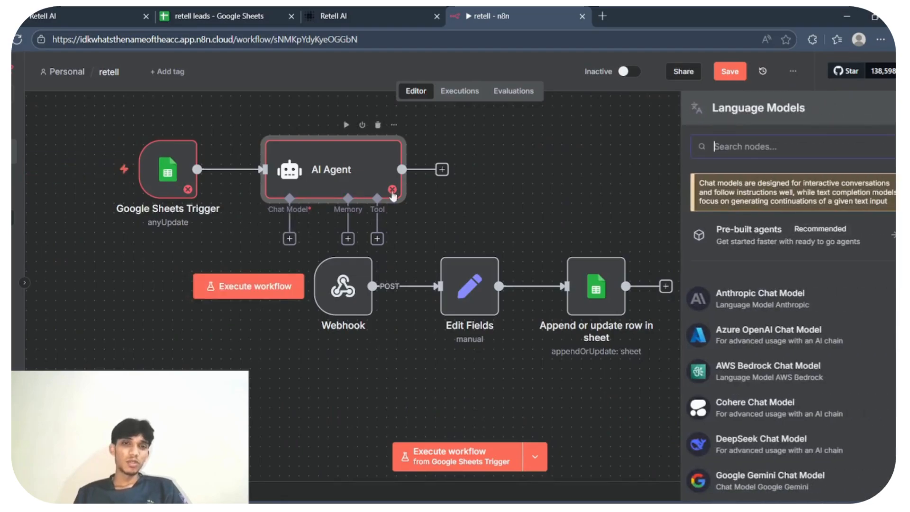
left_click(459, 141)
left_click_drag(169, 164, 149, 163)
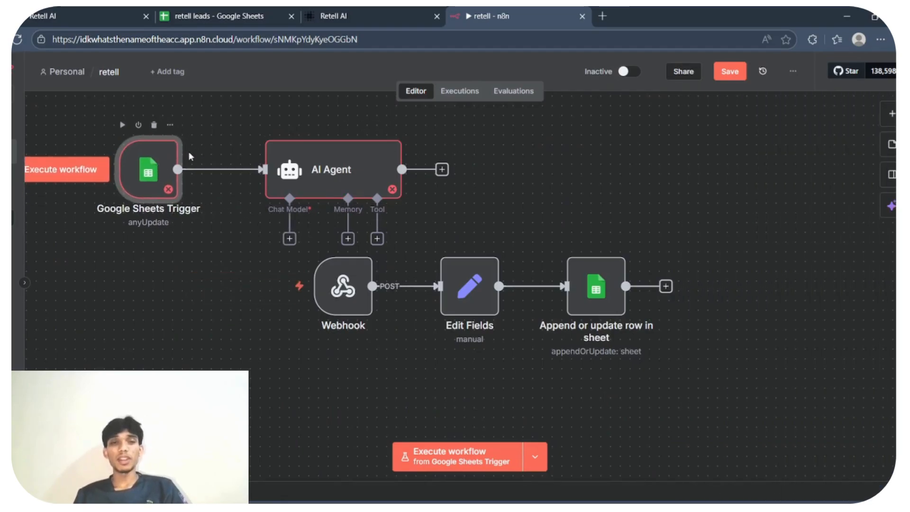
left_click_drag(325, 168, 296, 149)
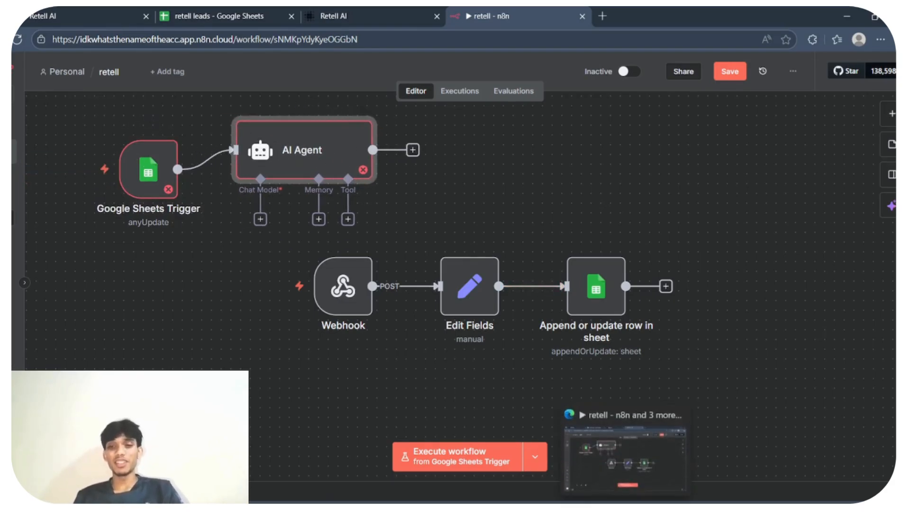
mouse_move(652, 507)
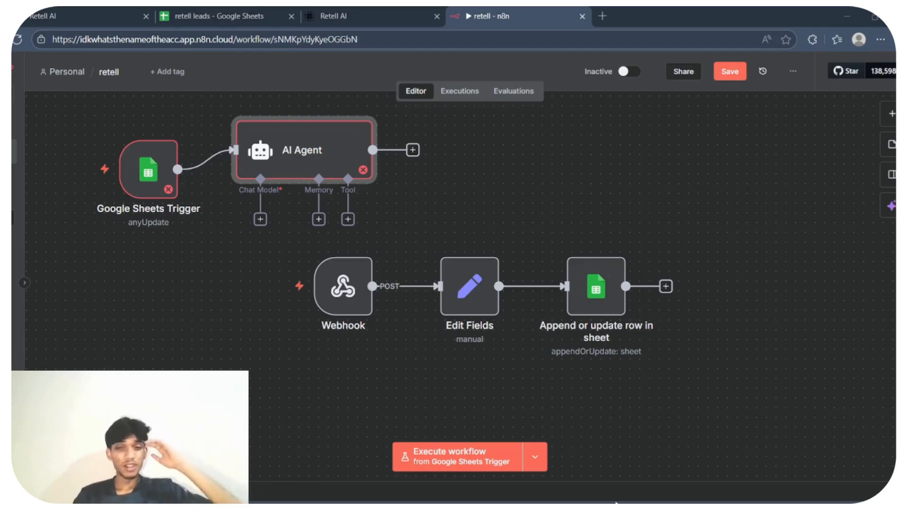
- Save the retell workflow while leaving it, and open the cal.com meeting schedule confirmation workflow from the overview
left_click(19, 118)
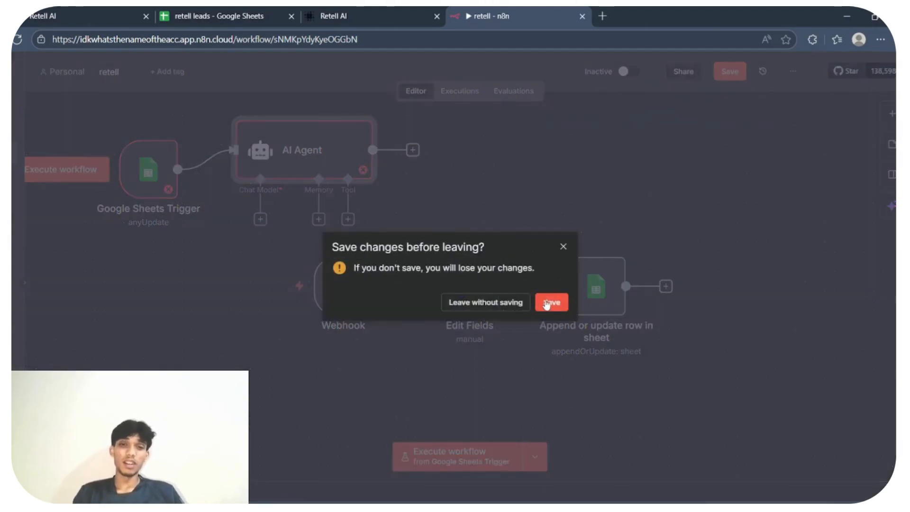
left_click(549, 302)
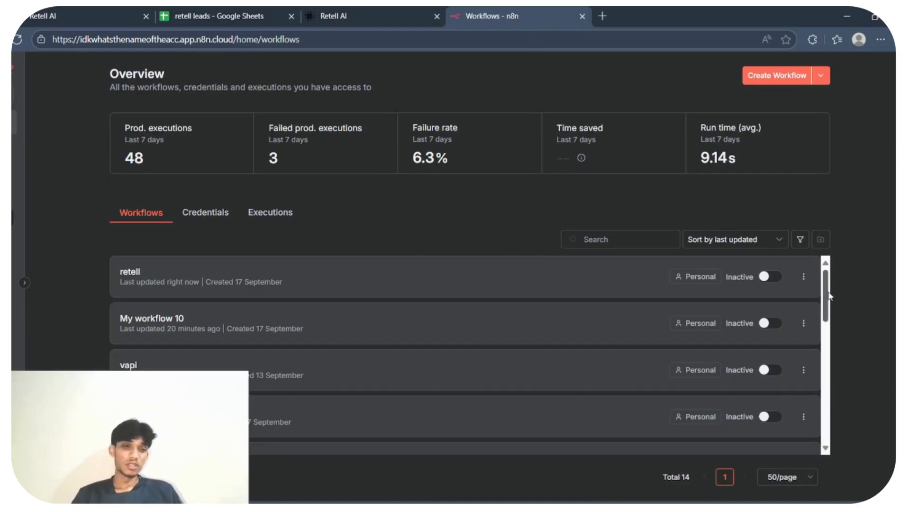
left_click_drag(828, 296, 818, 341)
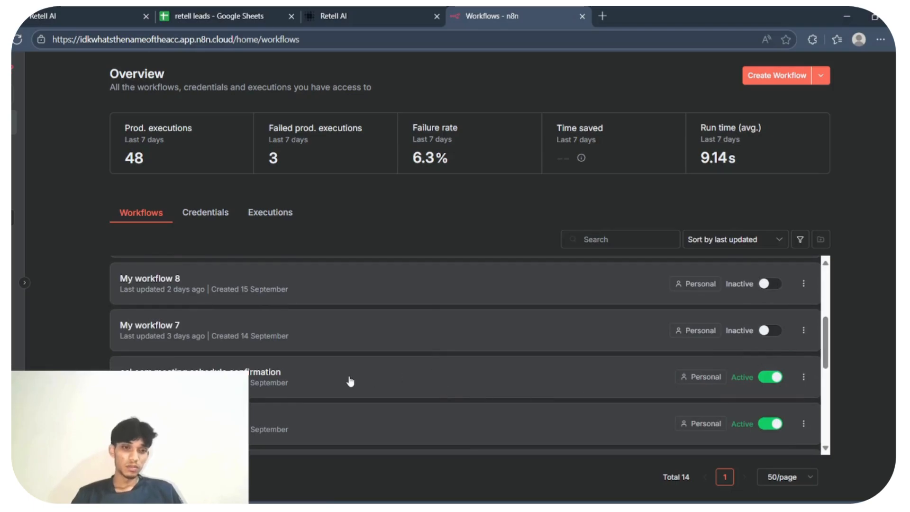
left_click(349, 380)
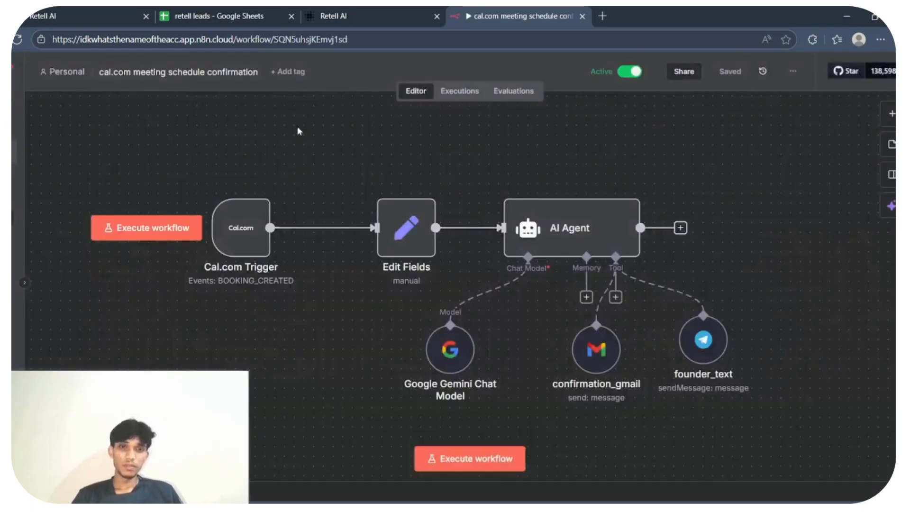
- Line up the Cal.com Trigger node with the Edit Fields node, and save the workflow while returning to the overview
left_click_drag(237, 123, 332, 192)
mouse_move(249, 231)
left_mouse_down()
mouse_move(253, 213)
mouse_move(224, 175)
mouse_move(245, 220)
mouse_move(266, 234)
left_mouse_up()
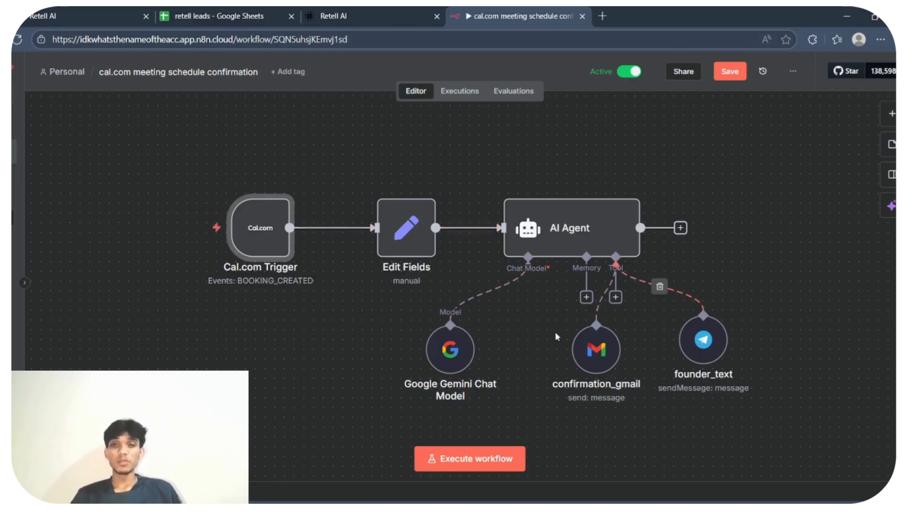
left_click(9, 125)
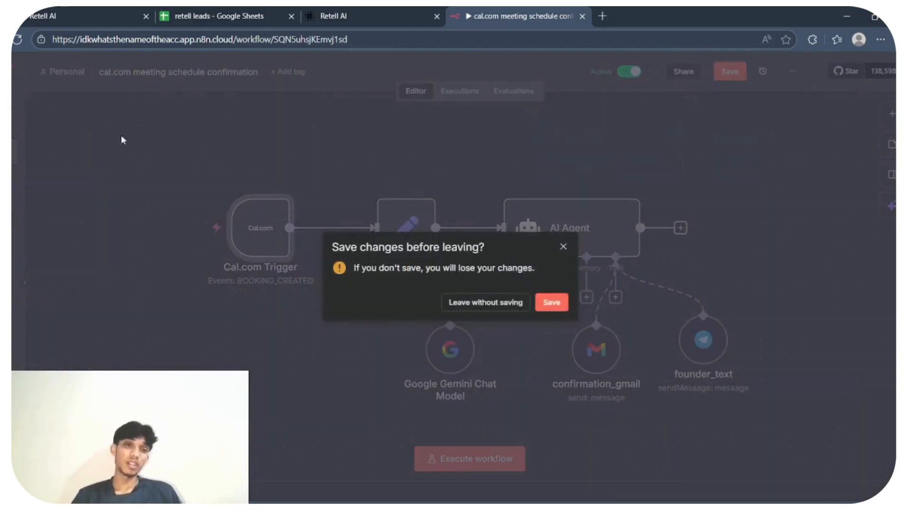
left_click(551, 302)
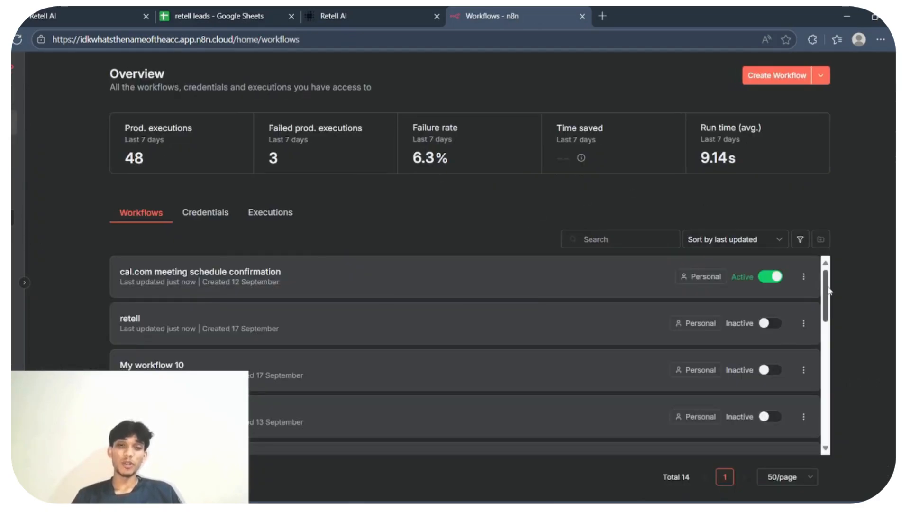
- Find the email sales agent workflow in the workflows list and open it
scroll(801, 308, "down", 5)
scroll(811, 350, "down", 4)
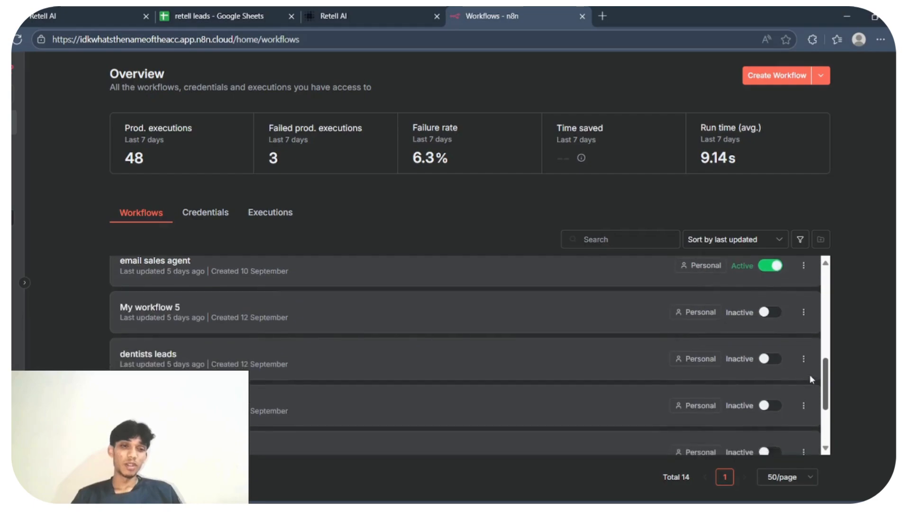
scroll(806, 391, "up", 9)
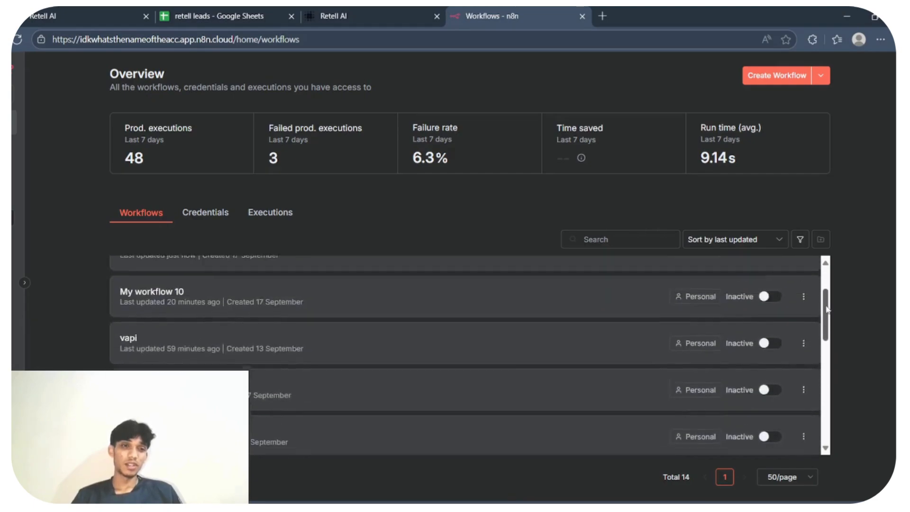
scroll(811, 350, "down", 5)
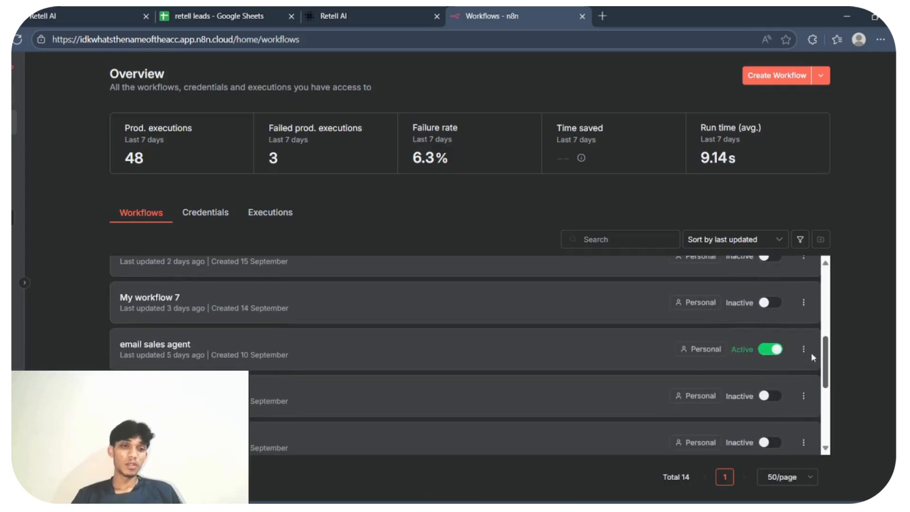
left_click(464, 365)
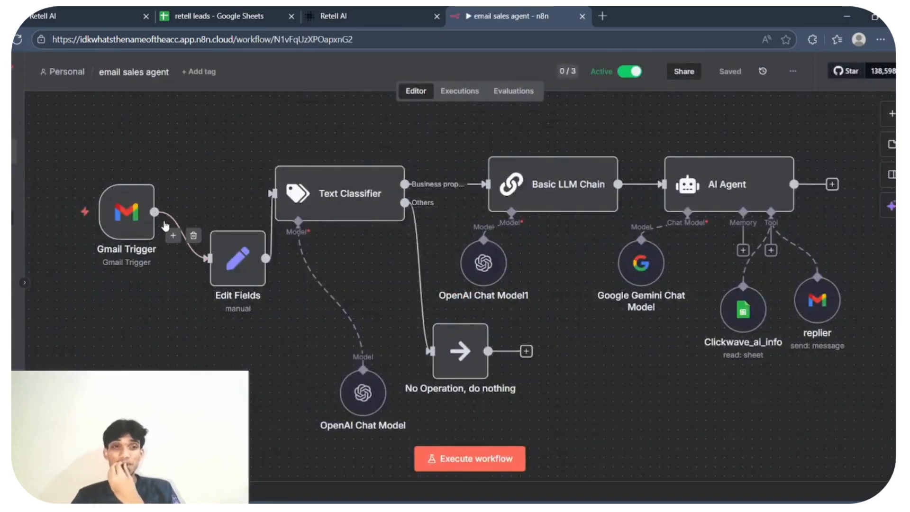
- Align Gmail Trigger with Edit Fields and Basic LLM Chain with Text Classifier, and shift AI Agent right with Clickwave_ai_info beneath it
mouse_move(126, 214)
left_click_drag(126, 214, 145, 261)
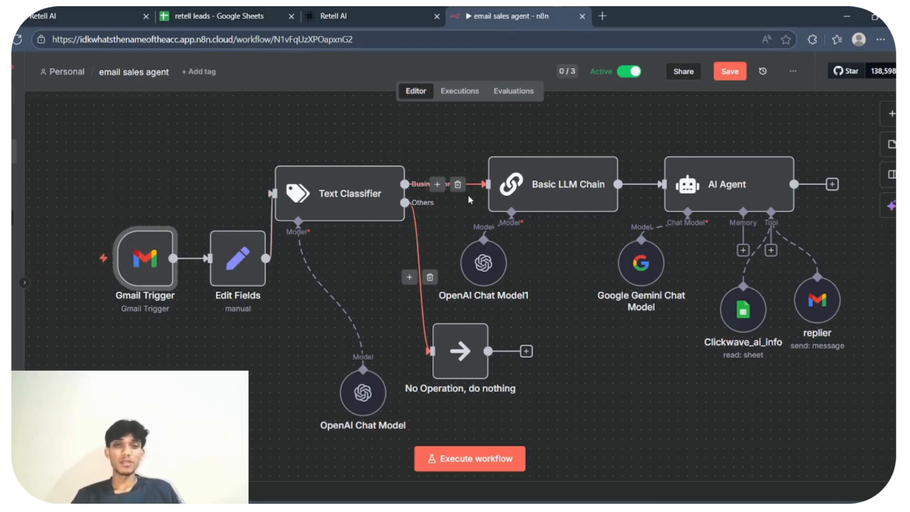
left_click_drag(568, 188, 559, 179)
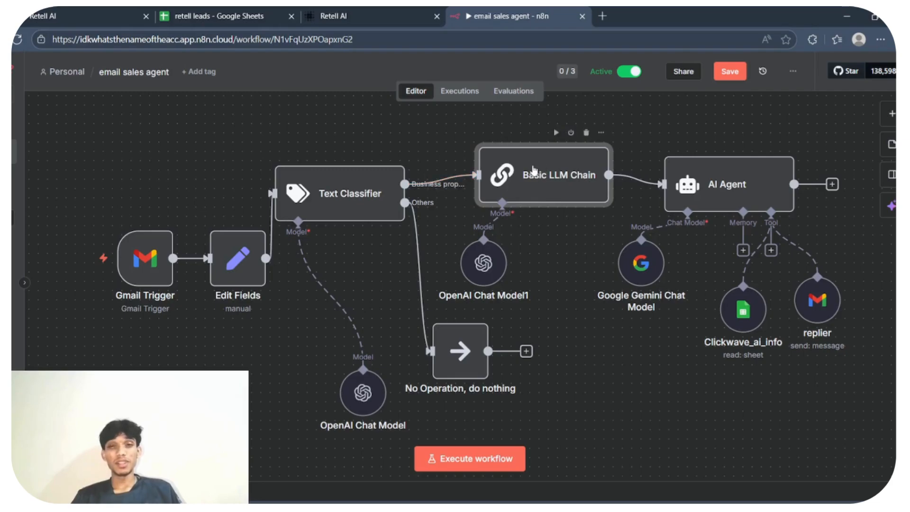
left_click_drag(533, 169, 523, 187)
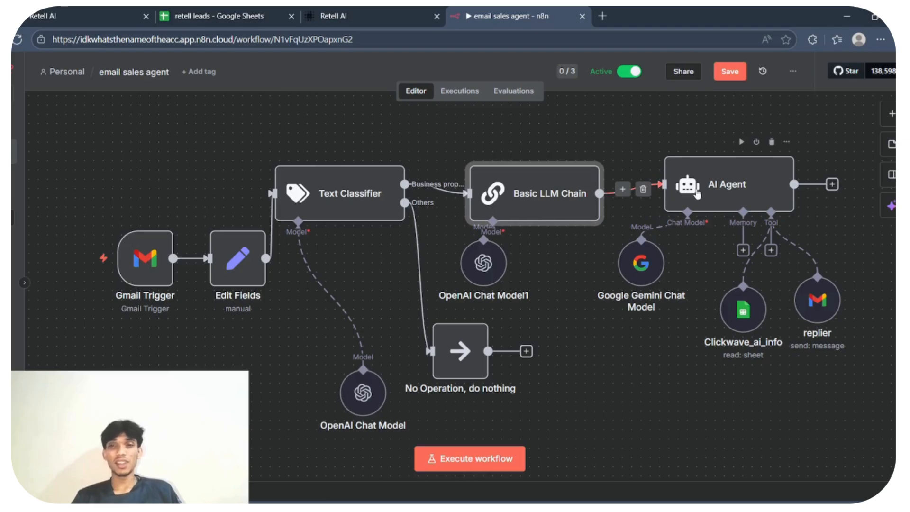
left_click_drag(743, 315, 717, 315)
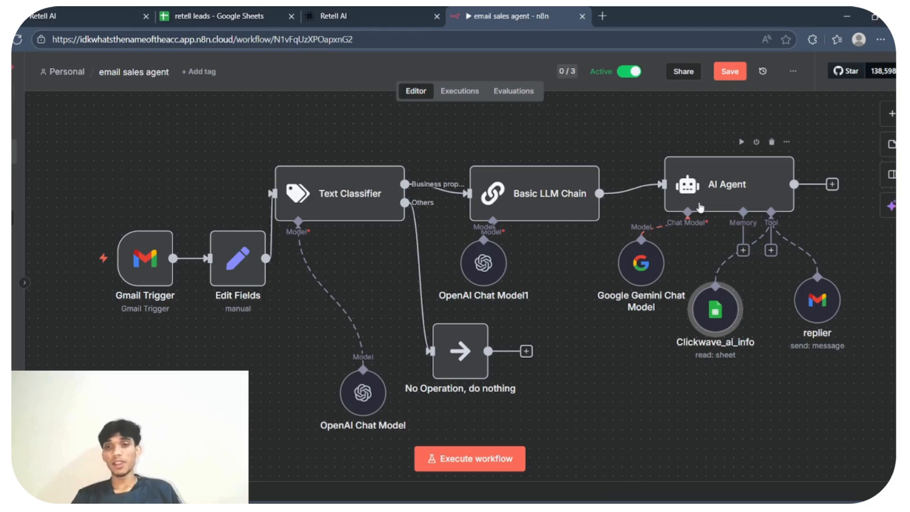
left_click_drag(700, 207, 718, 207)
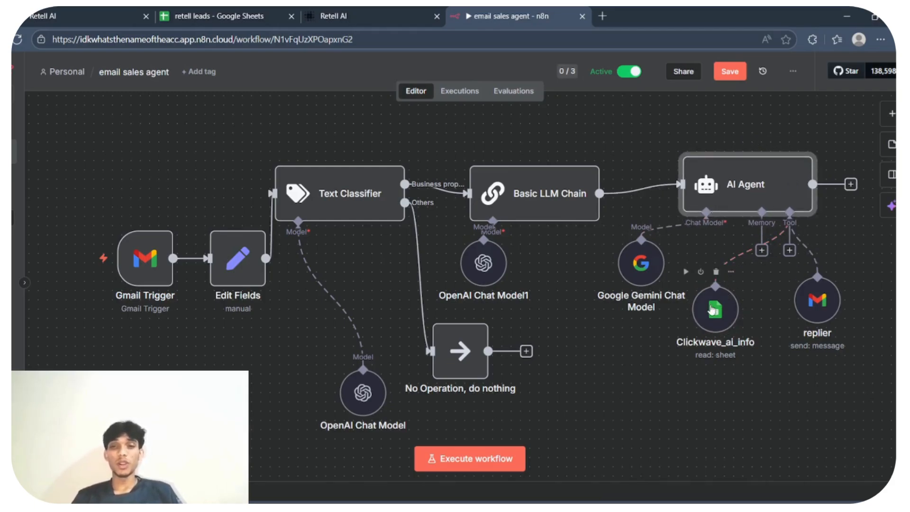
left_click_drag(712, 310, 730, 309)
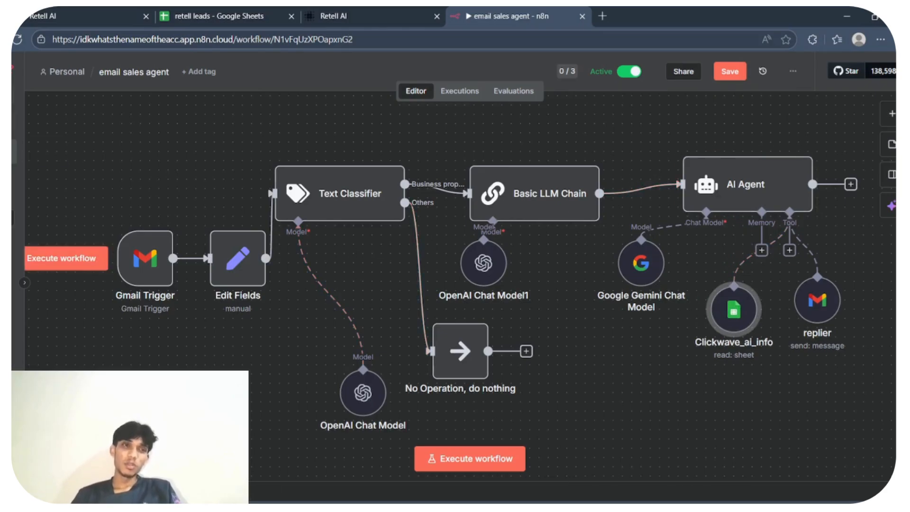
- Save the email sales agent workflow while leaving it, and reopen the retell workflow from the overview
left_click(41, 122)
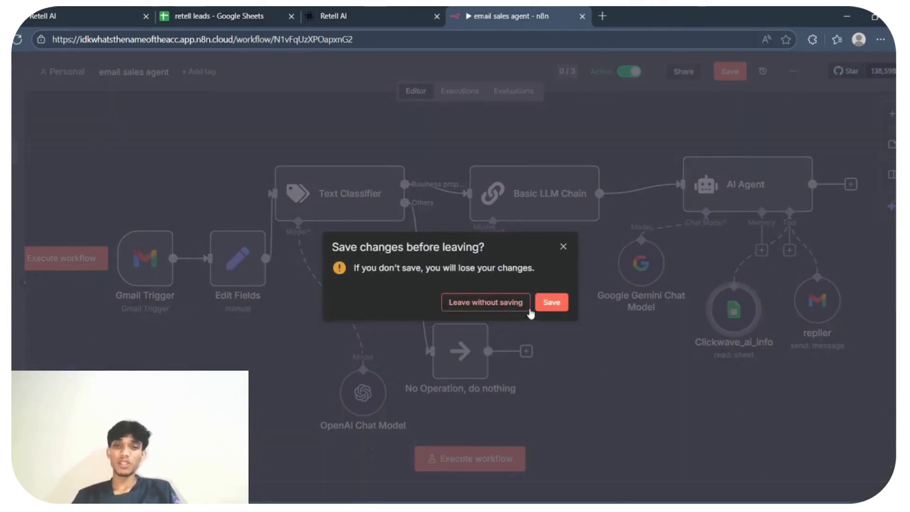
left_click(550, 304)
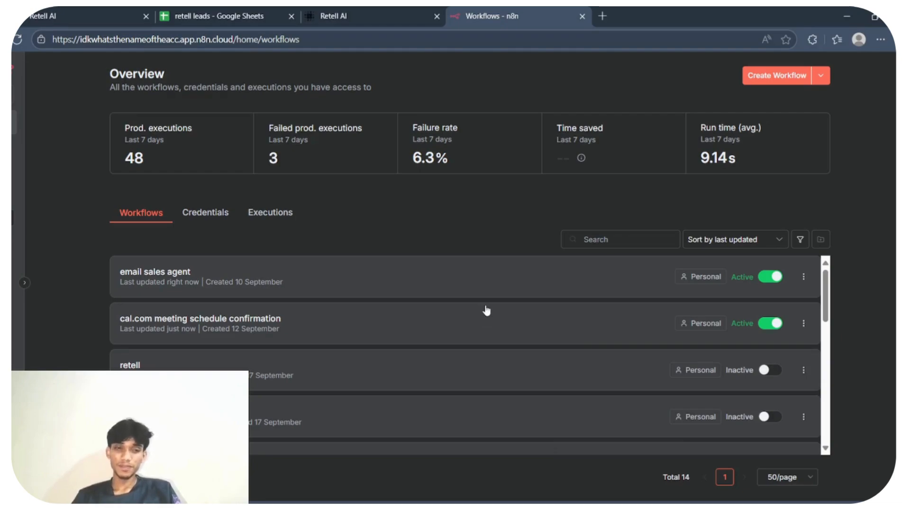
left_click(408, 382)
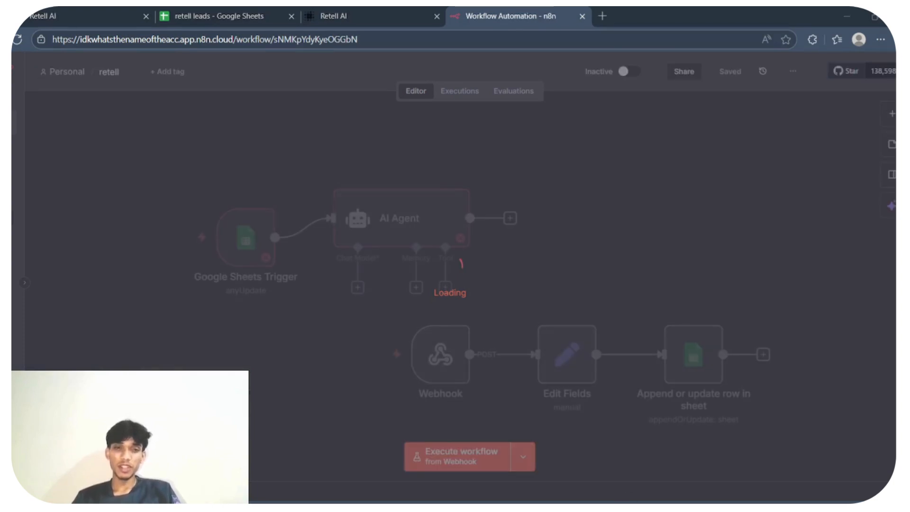